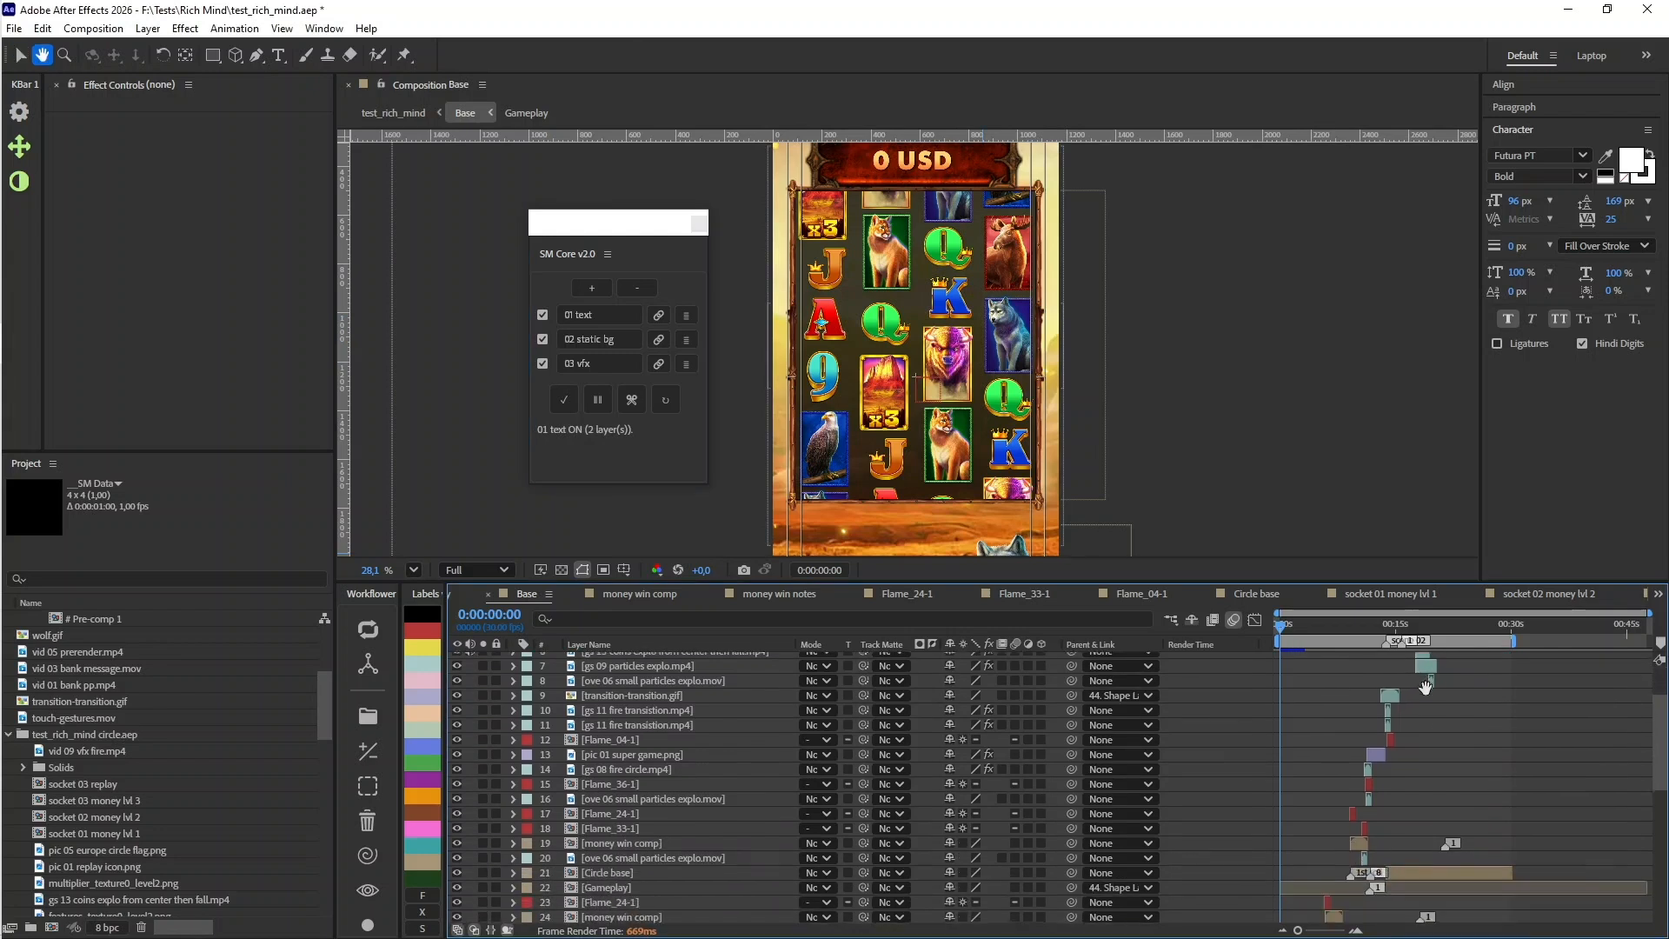
Step: Look through the Base composition's layer stack and select the money text layer
{"action": "scroll", "coordinate": [685, 712], "scroll_direction": "down", "scroll_amount": 5}
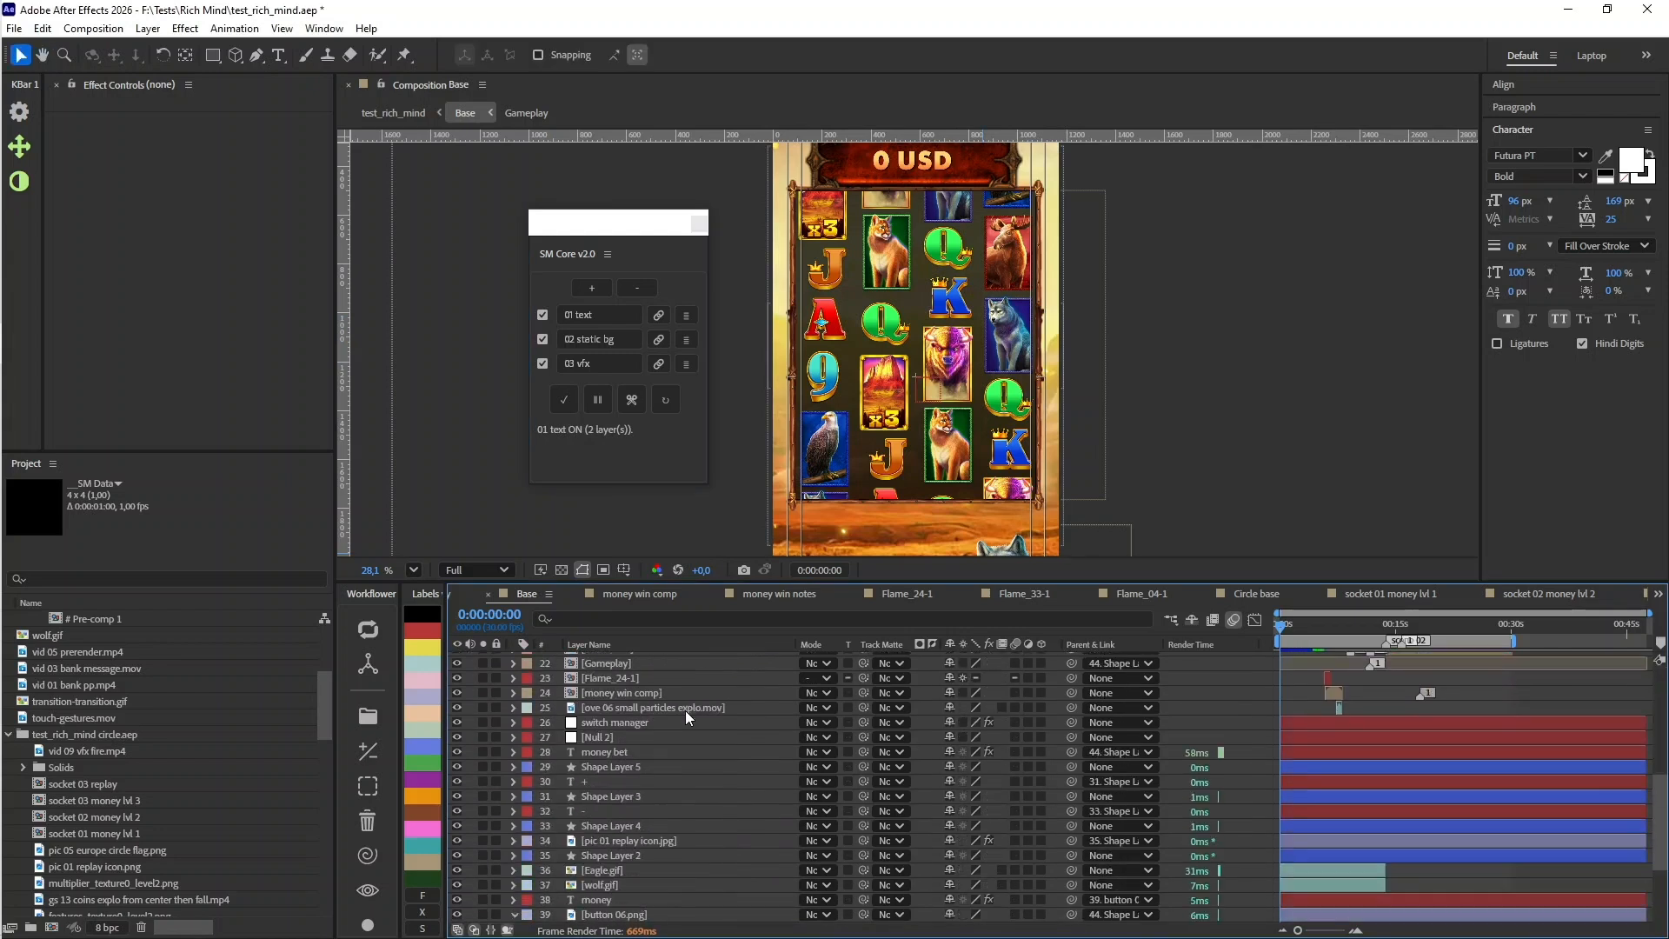
{"action": "left_click", "coordinate": [638, 753]}
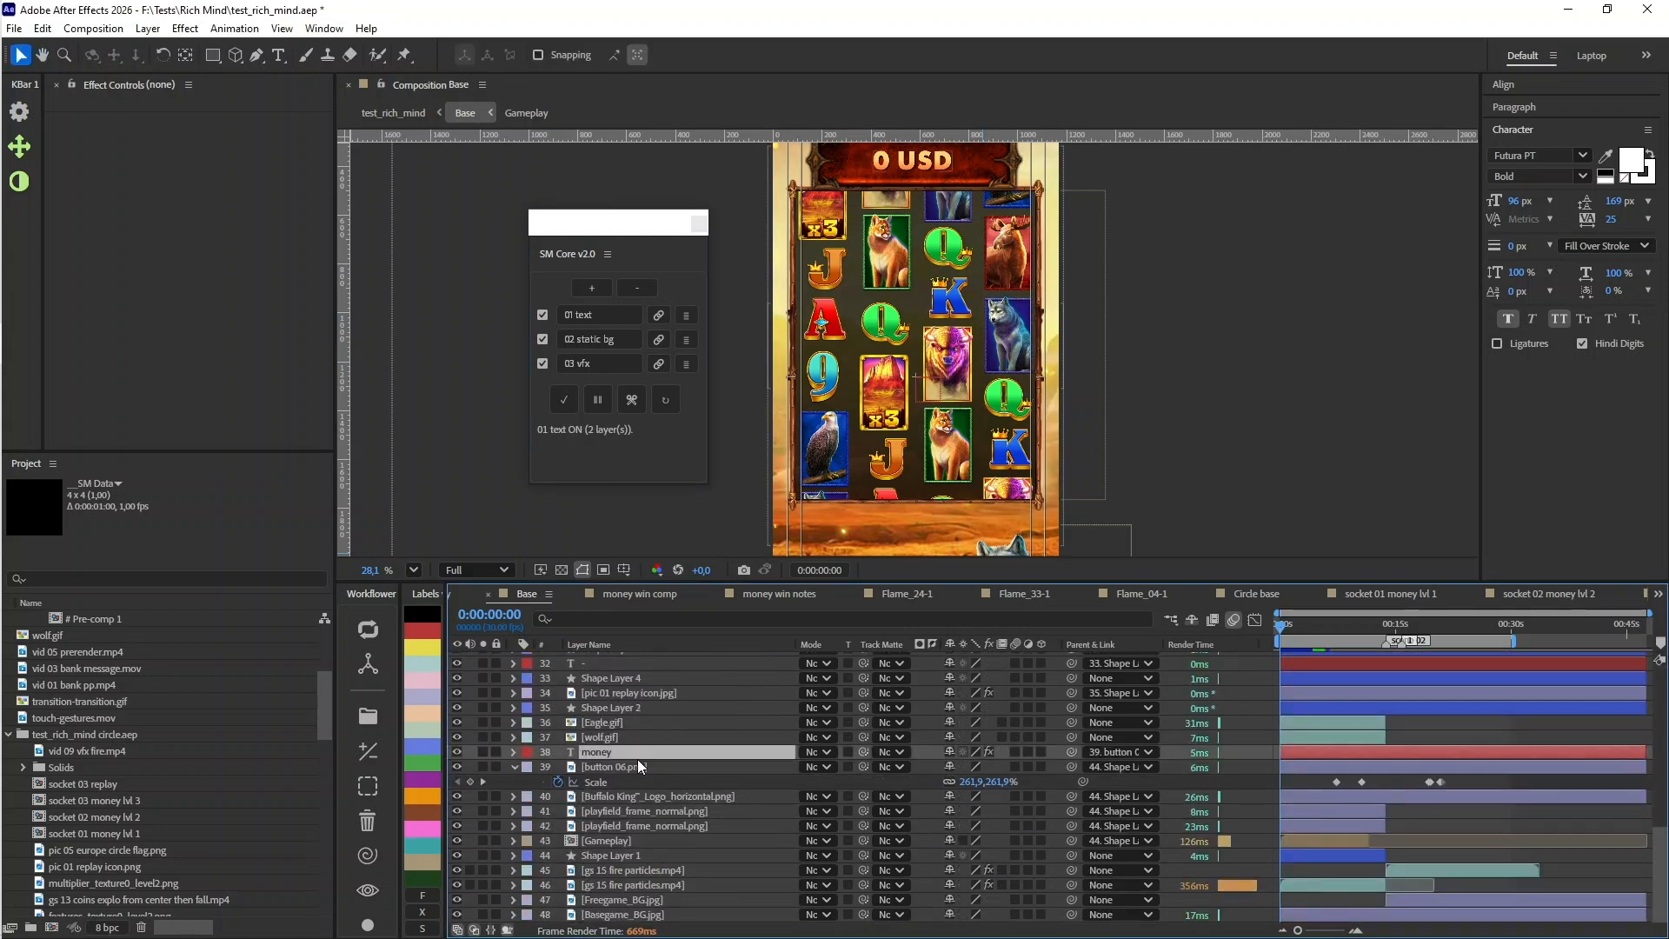
{"action": "scroll", "coordinate": [687, 696], "scroll_direction": "up", "scroll_amount": 1}
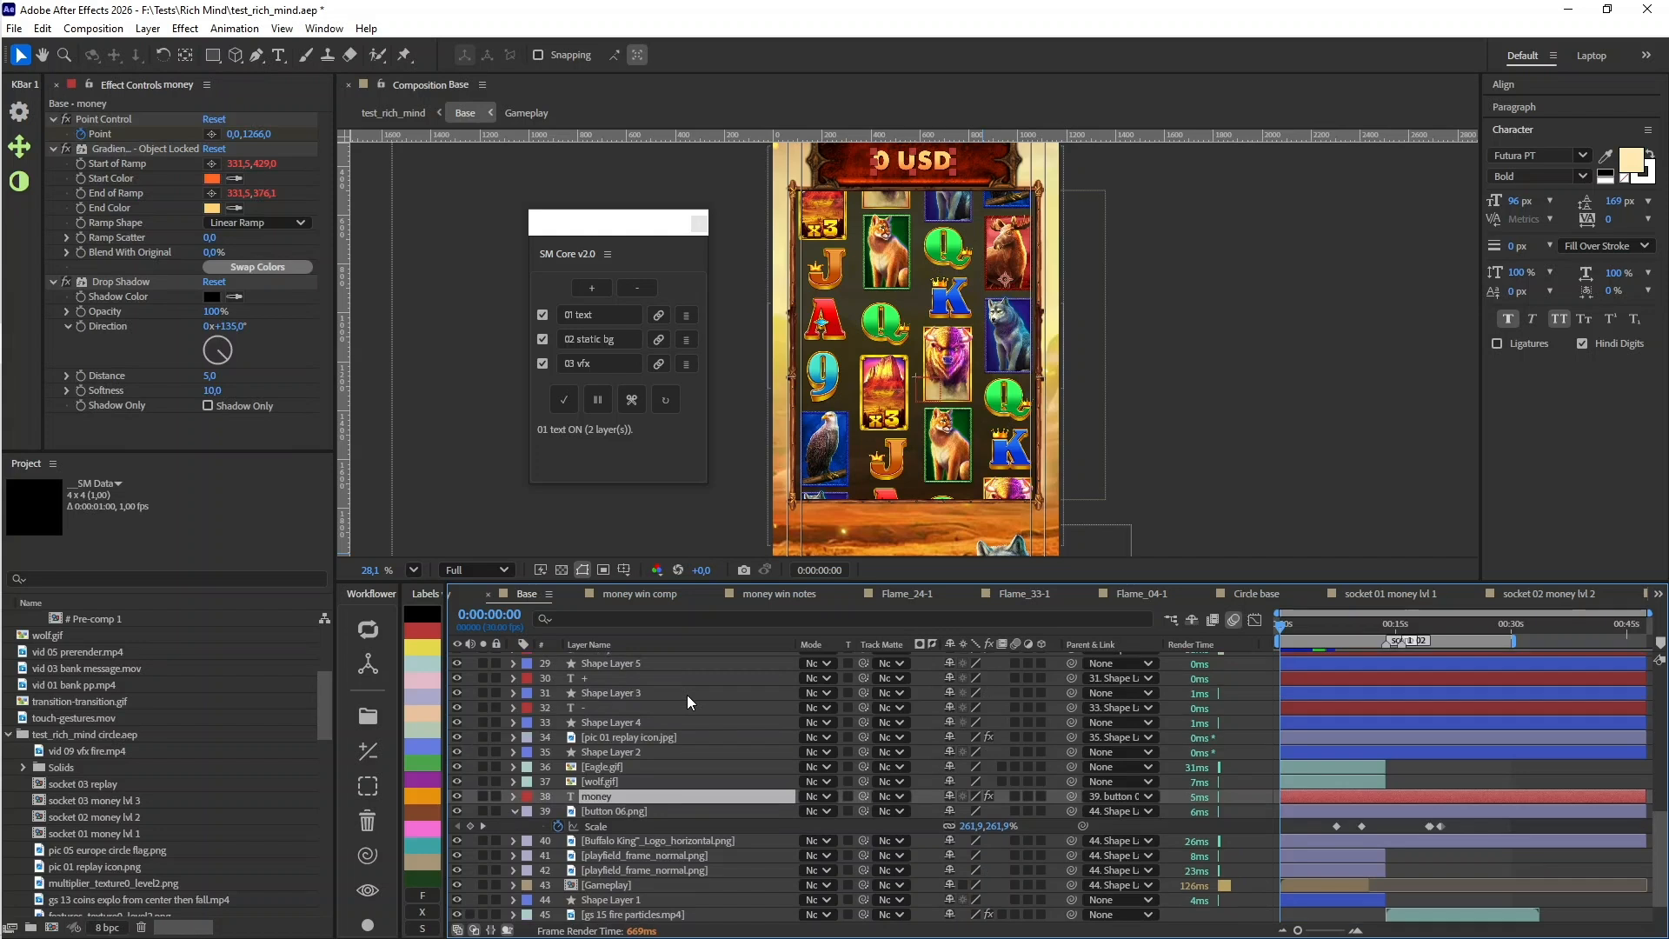
Step: Try to reposition the slot machine's playfield frame layer in the Base composition, and undo the changes
{"action": "left_click", "coordinate": [926, 291]}
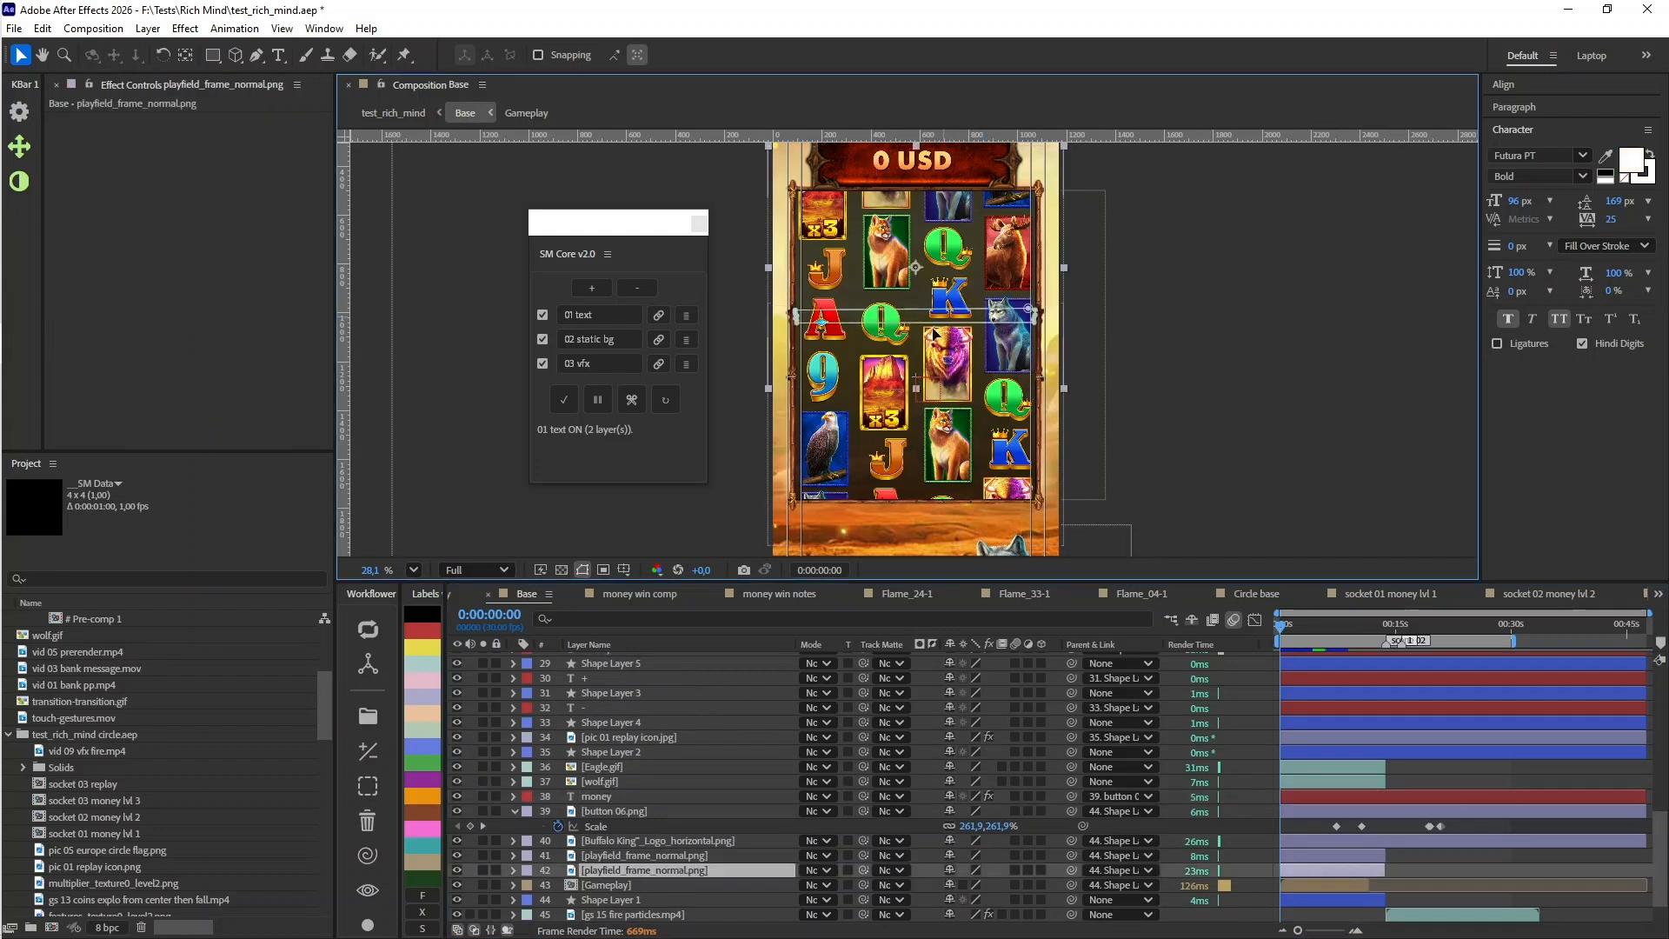
{"action": "left_click_drag", "start_coordinate": [926, 292], "coordinate": [972, 361]}
{"action": "key", "text": "alt+s"}
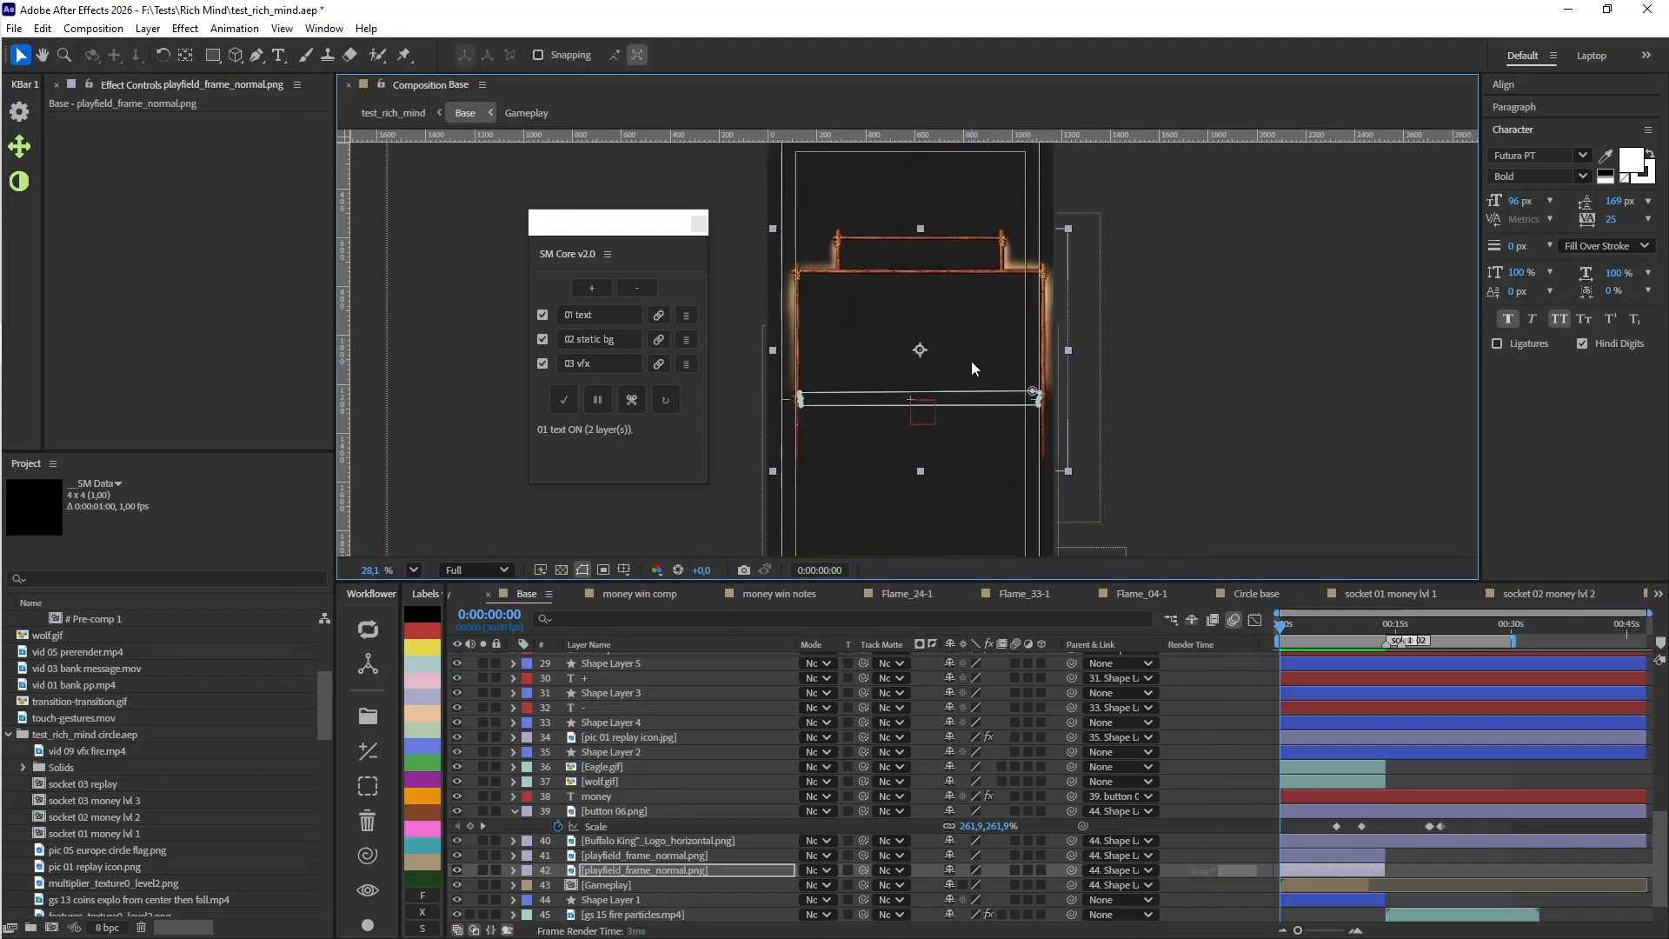
{"action": "key", "text": "alt+s"}
{"action": "key", "text": "ctrl+z"}
{"action": "key", "text": "ctrl+z"}
{"action": "key", "text": "ctrl+z"}
{"action": "key", "text": "ctrl+z"}
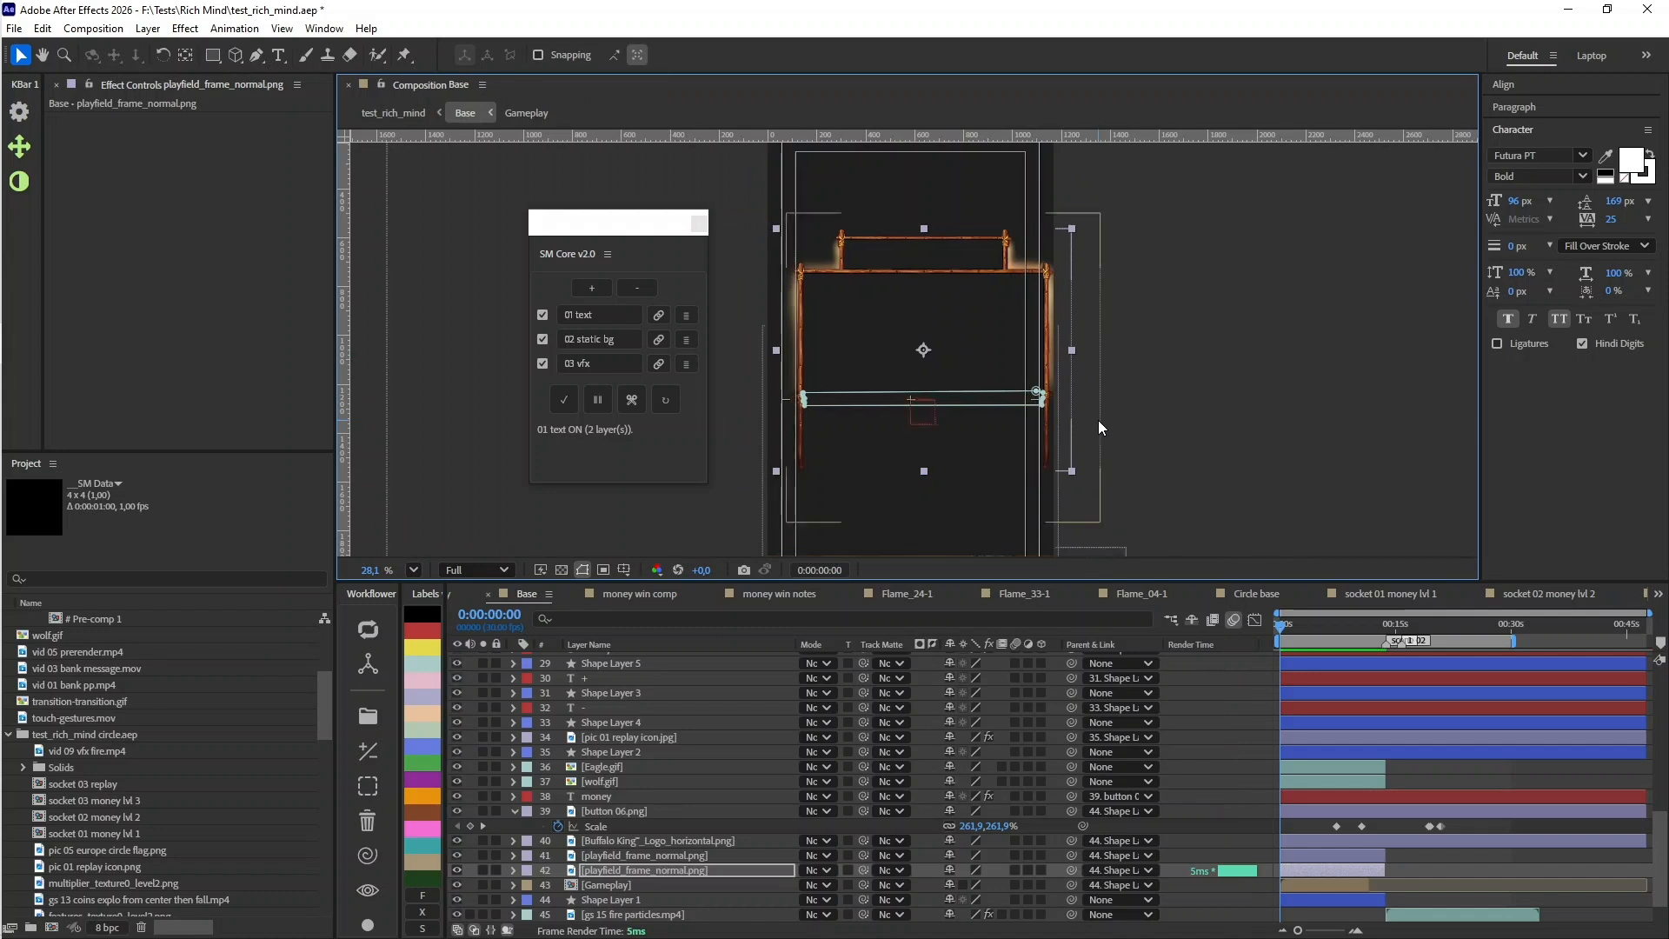
Step: Switch off the 03 vfx, 02 static bg and 01 text layer groups in SM Core
{"action": "left_click", "coordinate": [544, 363]}
{"action": "left_click", "coordinate": [542, 363]}
{"action": "left_click", "coordinate": [542, 339]}
{"action": "left_click", "coordinate": [543, 315]}
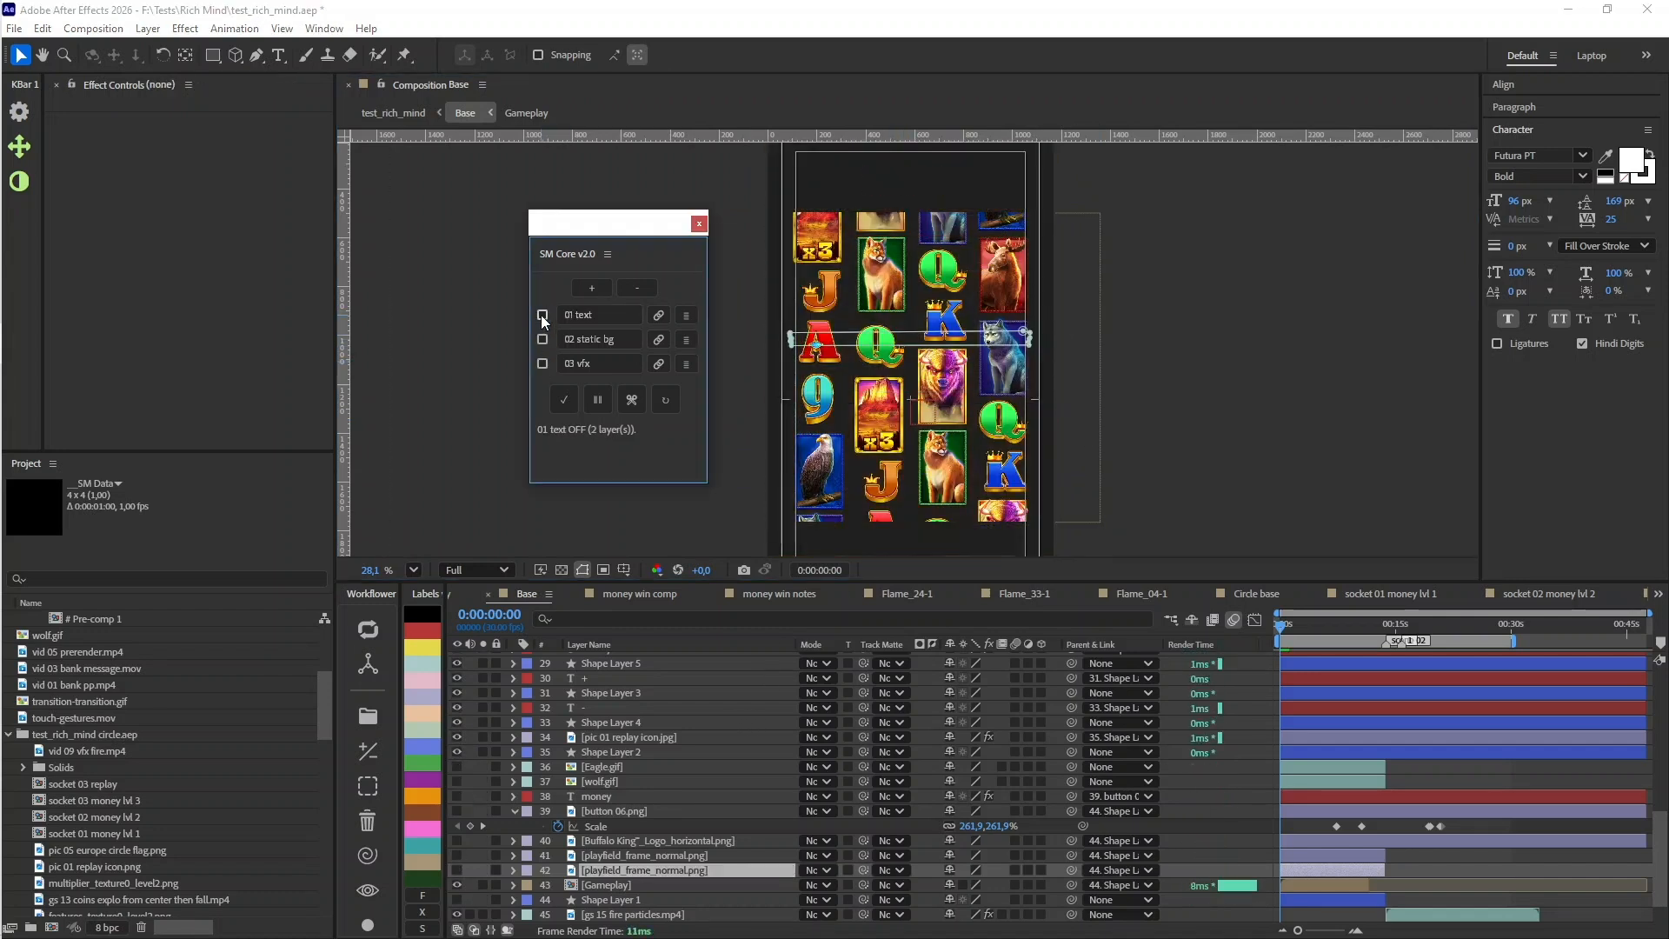
Step: Try to move the Gameplay layer with the other groups hidden, and undo the move
{"action": "left_click", "coordinate": [945, 321]}
{"action": "mouse_move", "coordinate": [928, 282]}
{"action": "left_mouse_down"}
{"action": "mouse_move", "coordinate": [981, 318]}
{"action": "mouse_move", "coordinate": [923, 275]}
{"action": "left_mouse_up"}
{"action": "key", "text": "ctrl+z"}
{"action": "left_click_drag", "start_coordinate": [986, 419], "coordinate": [987, 338]}
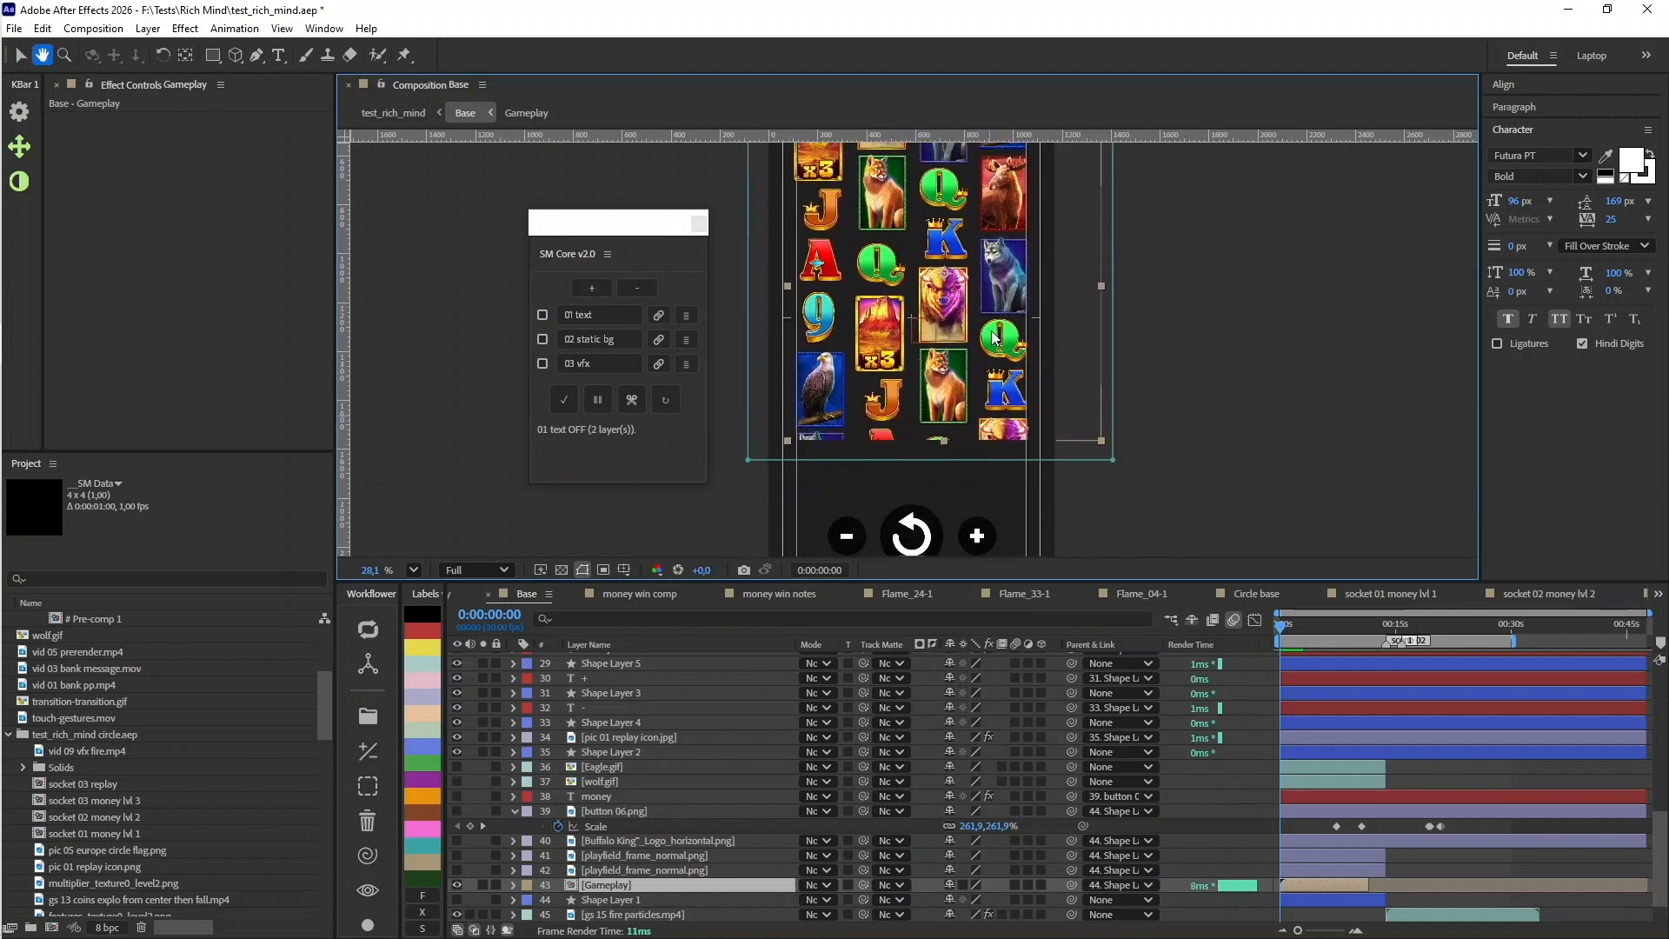
{"action": "scroll", "coordinate": [1251, 732], "scroll_direction": "up", "scroll_amount": 1}
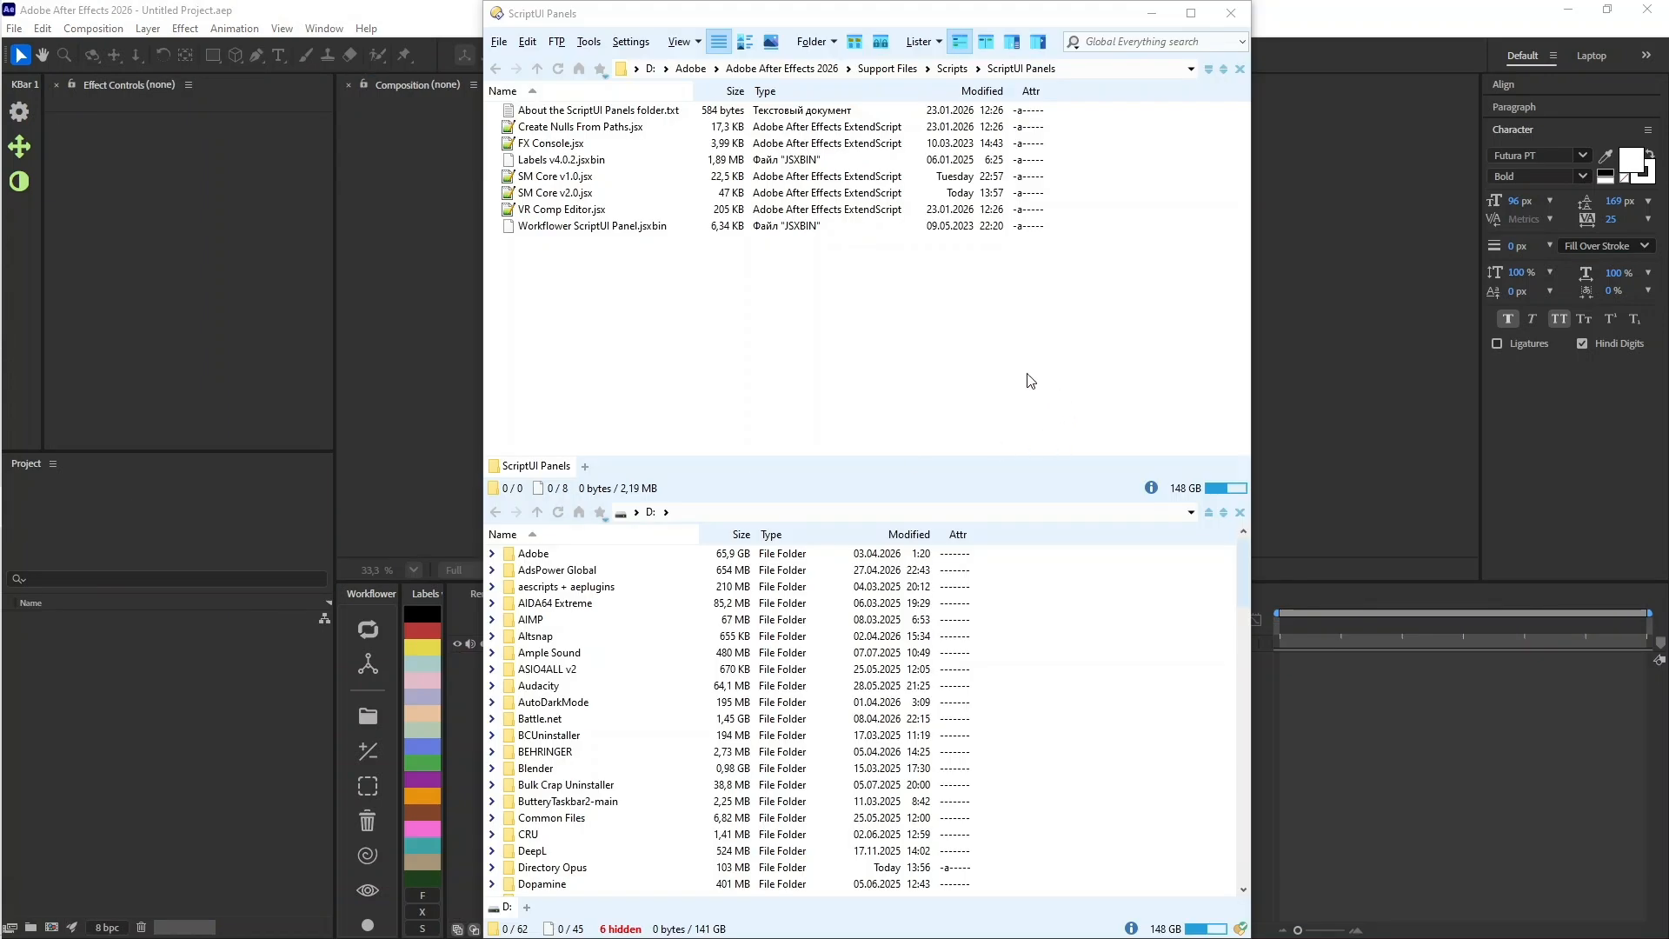
Step: Check the SM Core v2.0.jsx file name and the full path of the ScriptUI Panels folder that contains it
{"action": "left_click", "coordinate": [594, 193]}
{"action": "key", "text": "F2"}
{"action": "key", "text": "F2"}
{"action": "key", "text": "F2"}
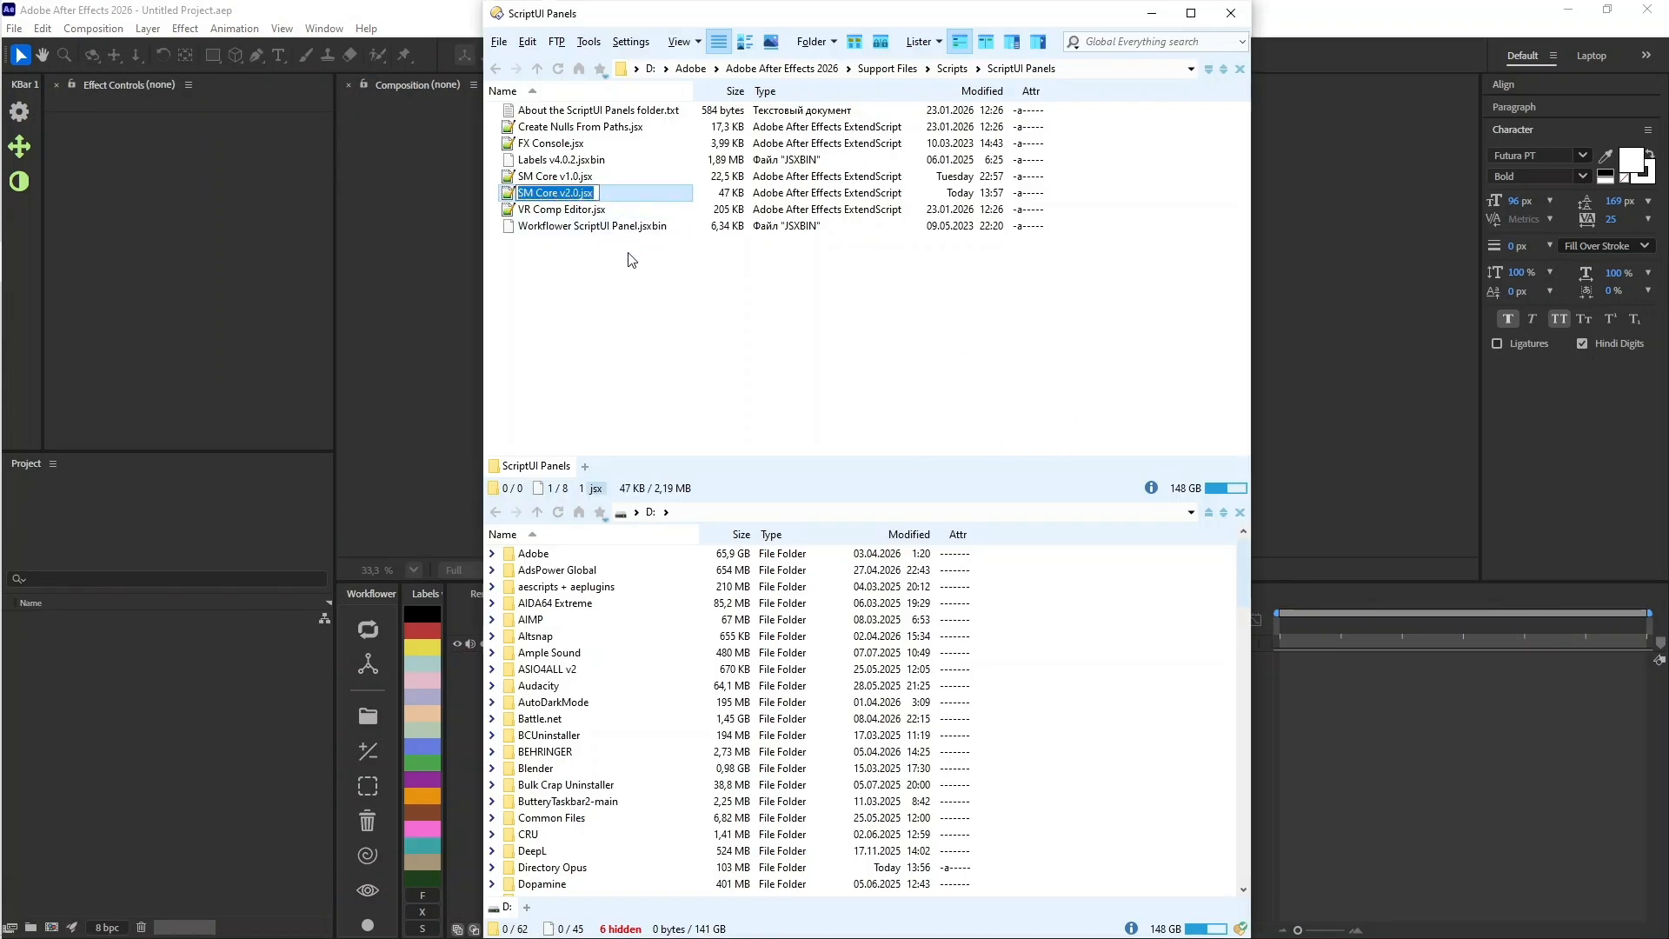
{"action": "key", "text": "Escape"}
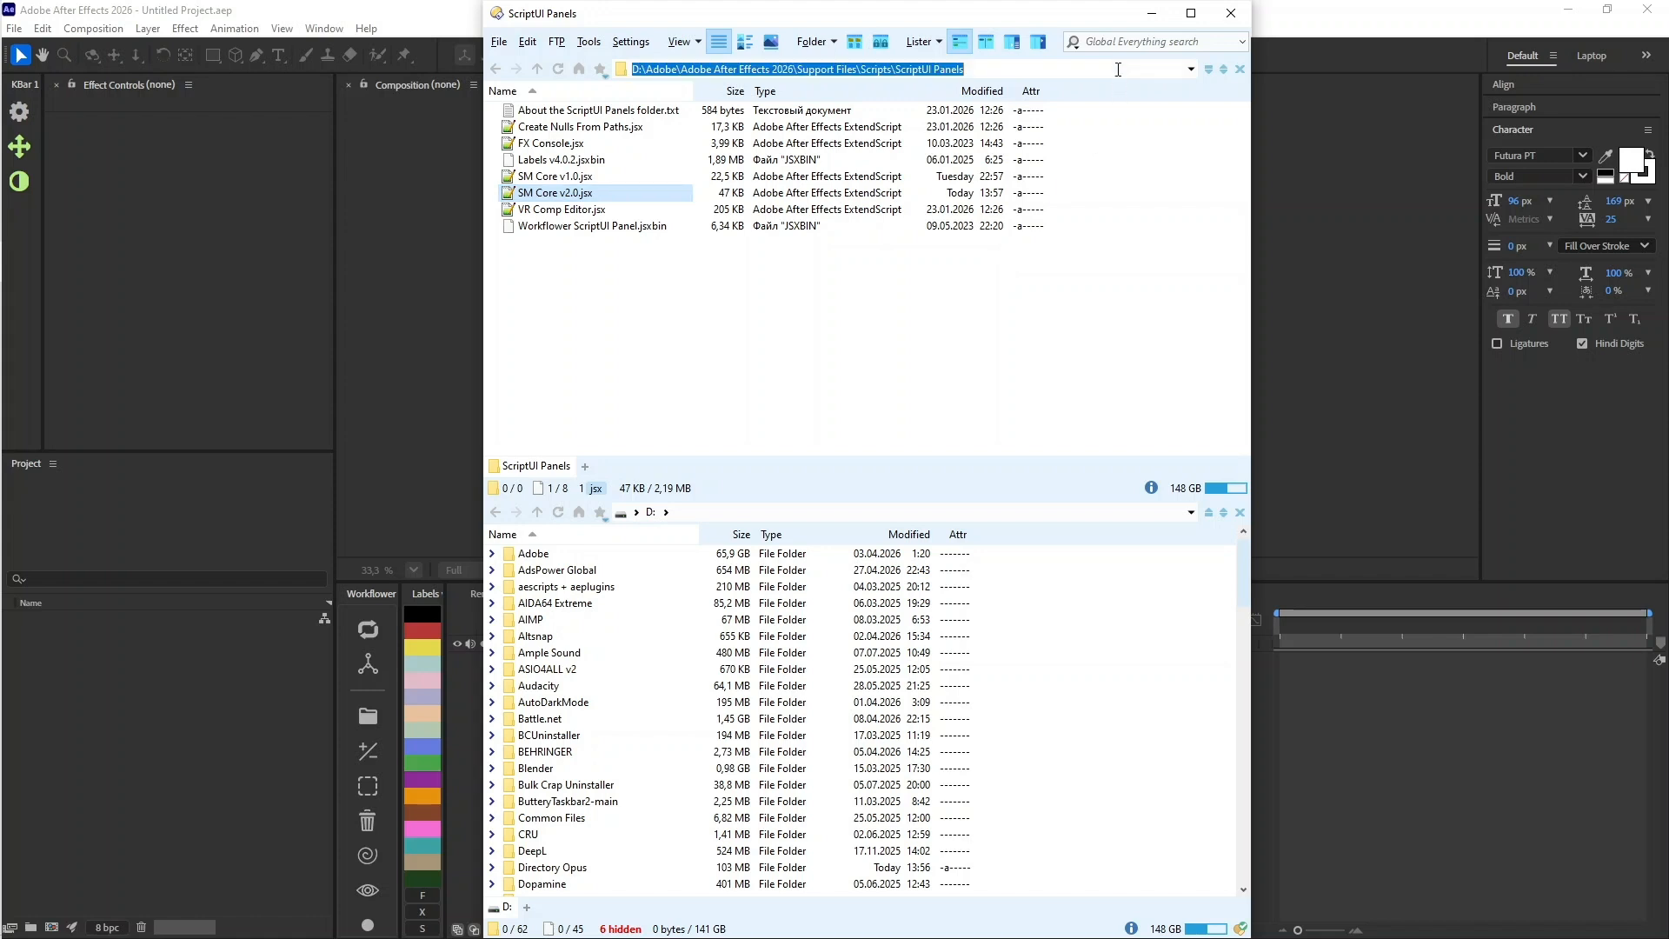
{"action": "left_click", "coordinate": [1118, 69]}
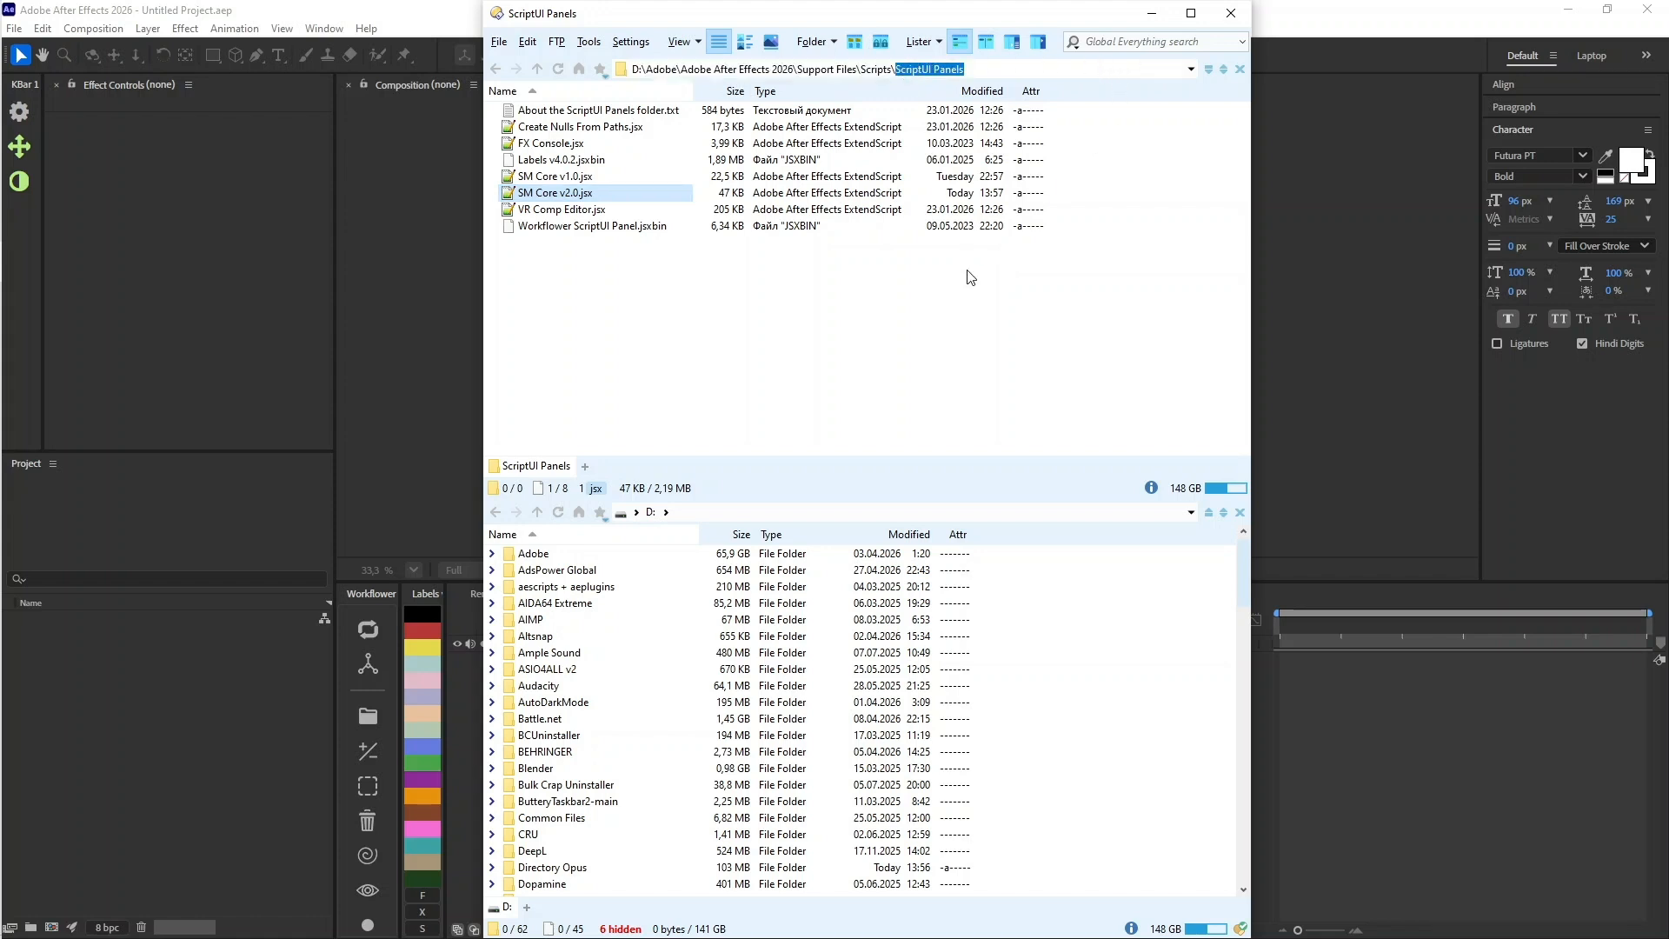
{"action": "left_click", "coordinate": [990, 281]}
Step: Switch to After Effects and open the SM Core v2.0.jsx script panel
{"action": "left_click", "coordinate": [1365, 271]}
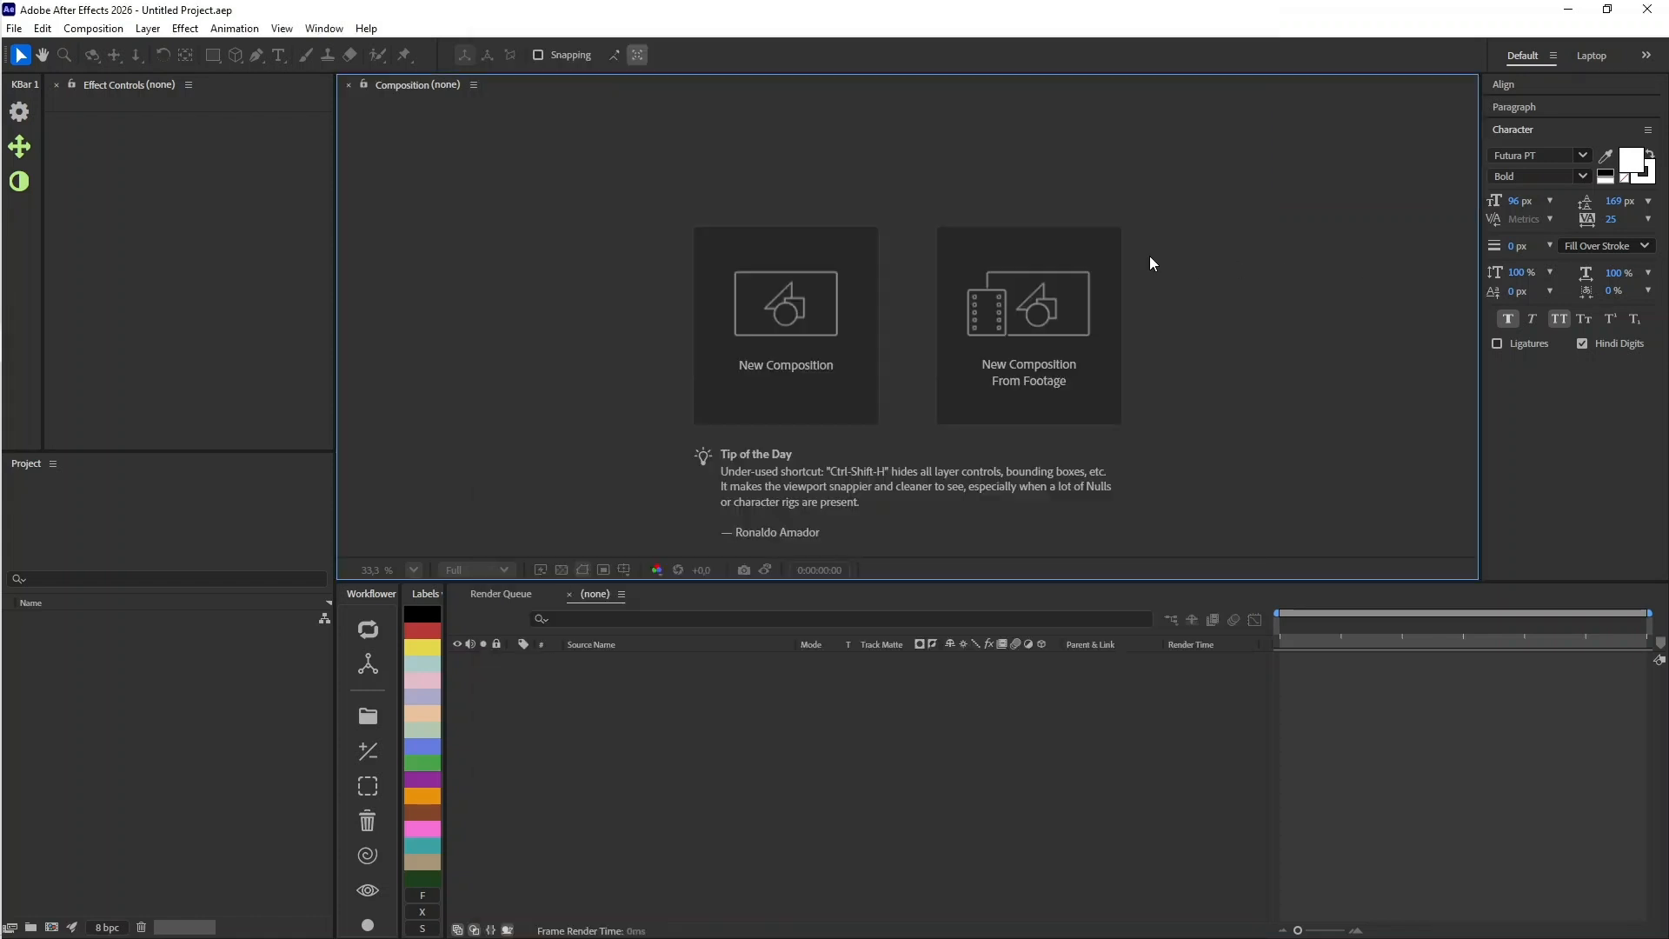
{"action": "left_click", "coordinate": [334, 32]}
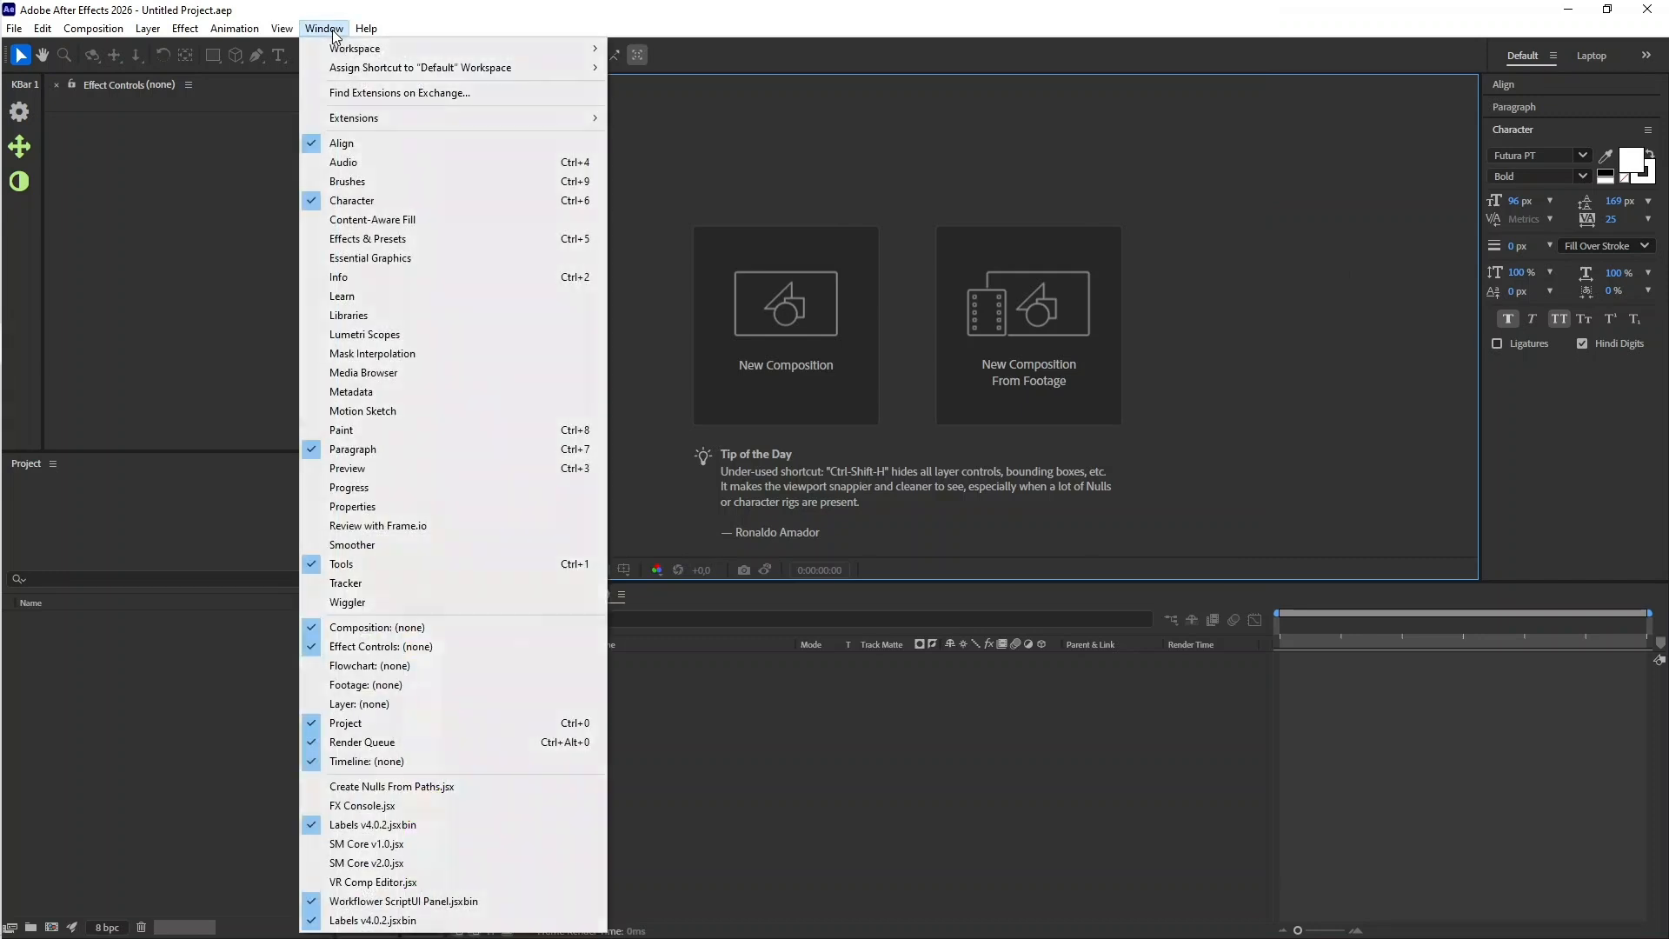
{"action": "left_click", "coordinate": [469, 861]}
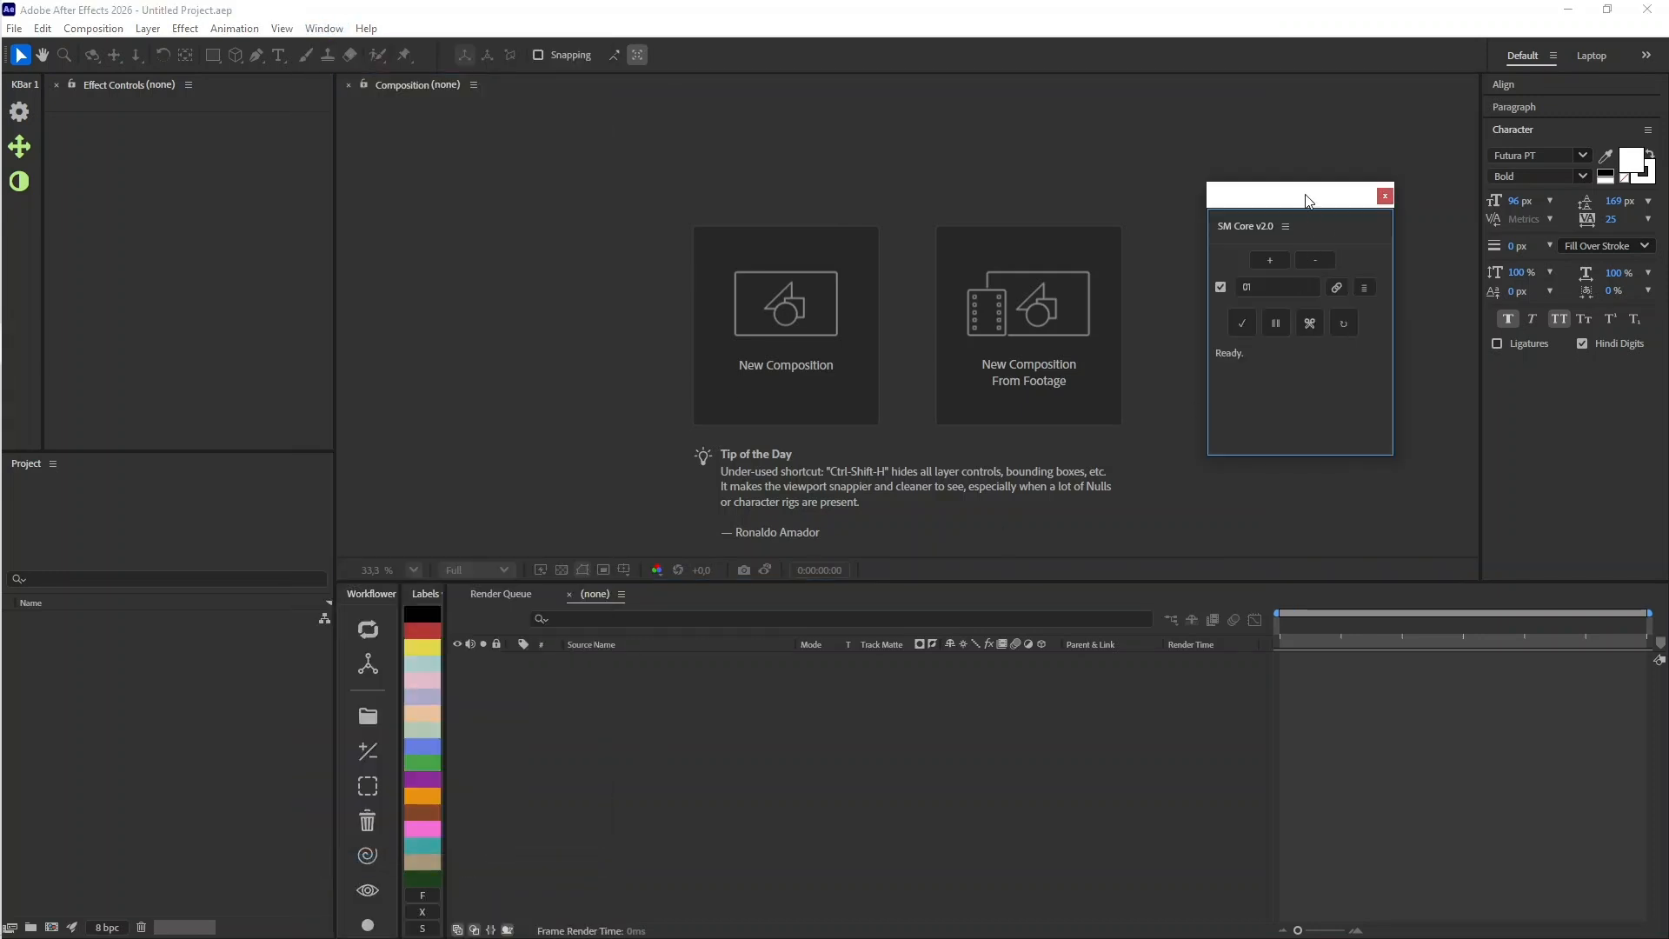
Step: Dock the SM Core v2.0 panel below the Character settings and undock it into a floating window again
{"action": "left_click_drag", "start_coordinate": [1305, 199], "coordinate": [1551, 554]}
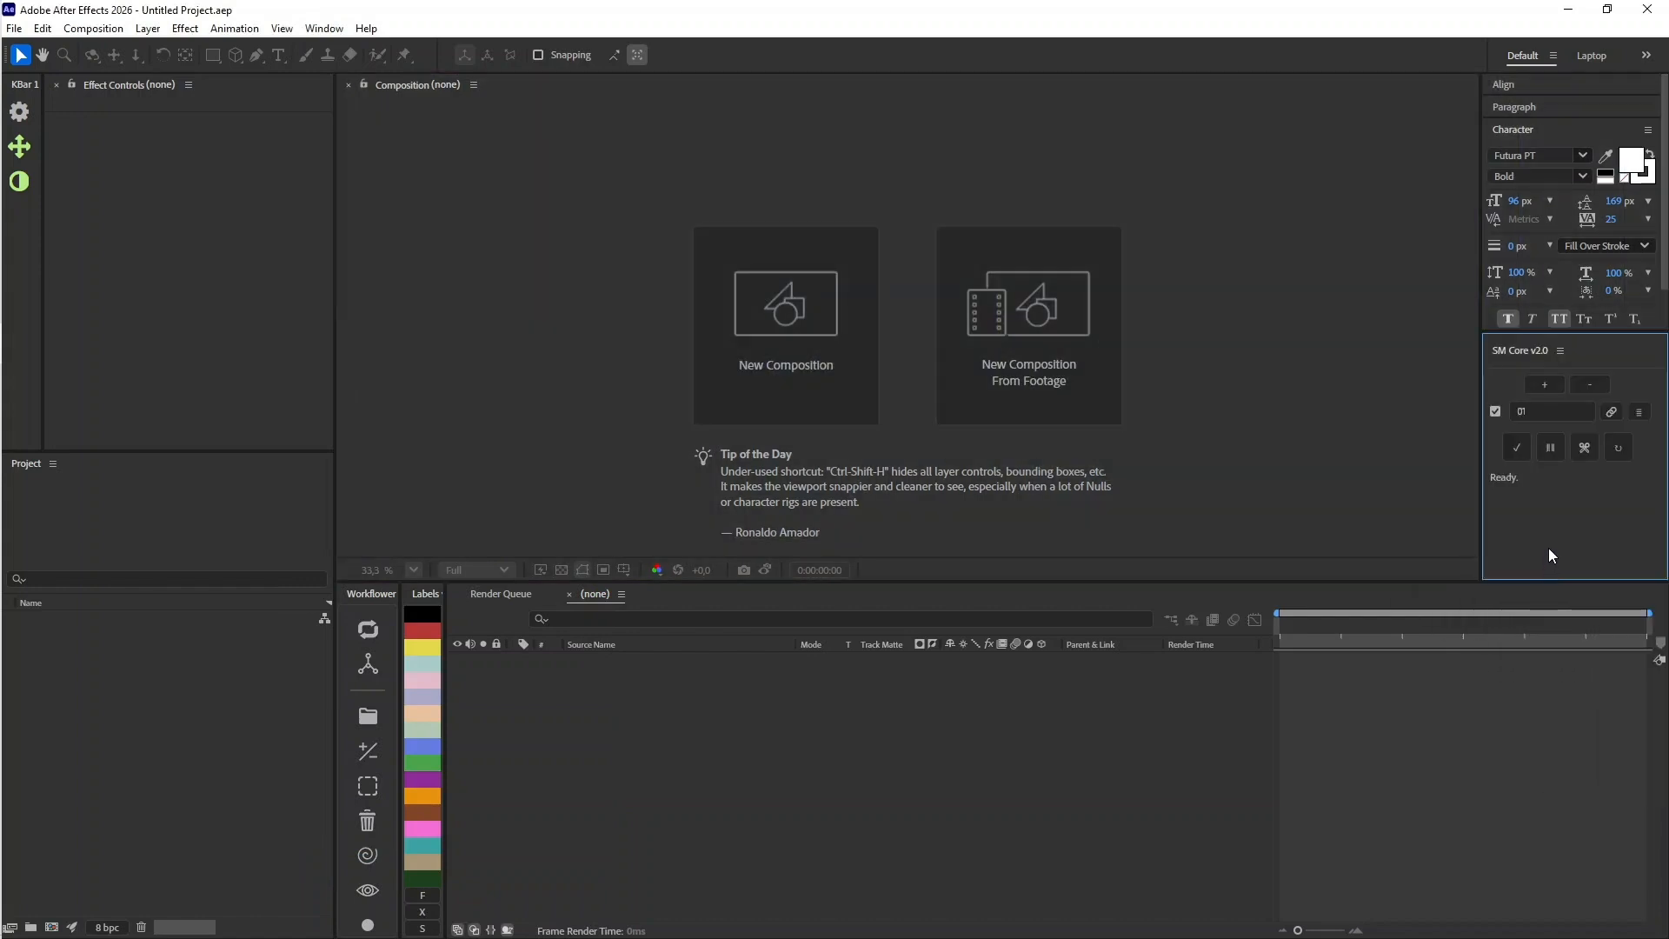
{"action": "left_click", "coordinate": [1560, 352]}
{"action": "left_click", "coordinate": [1520, 374]}
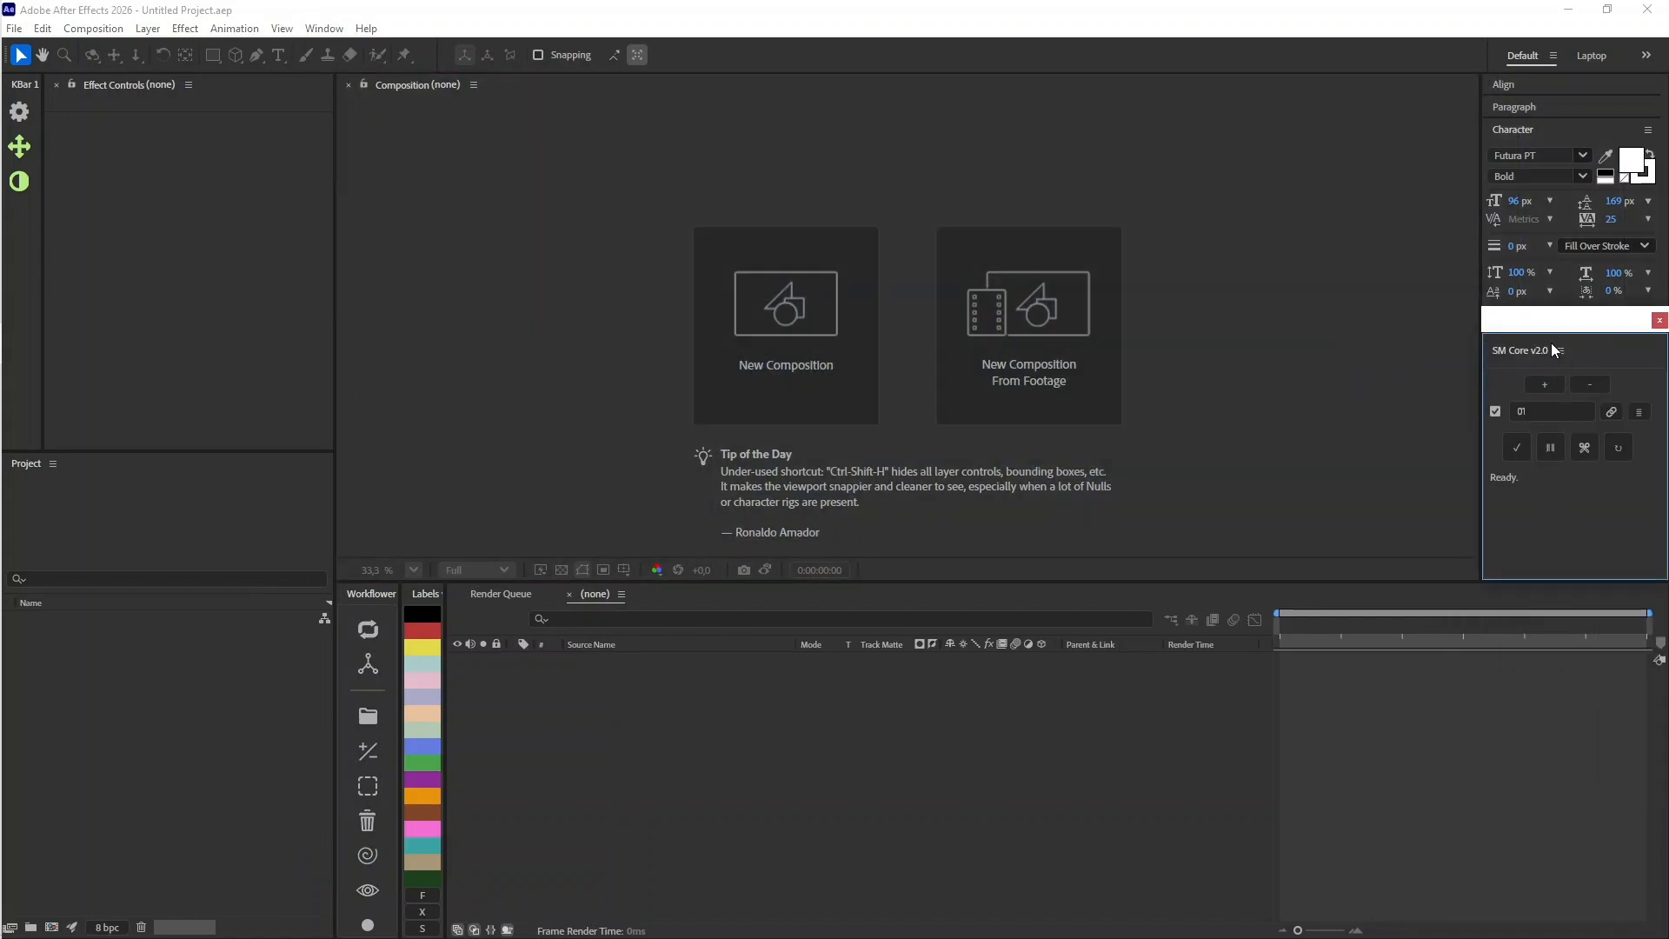
{"action": "left_click_drag", "start_coordinate": [1410, 291], "coordinate": [1259, 210]}
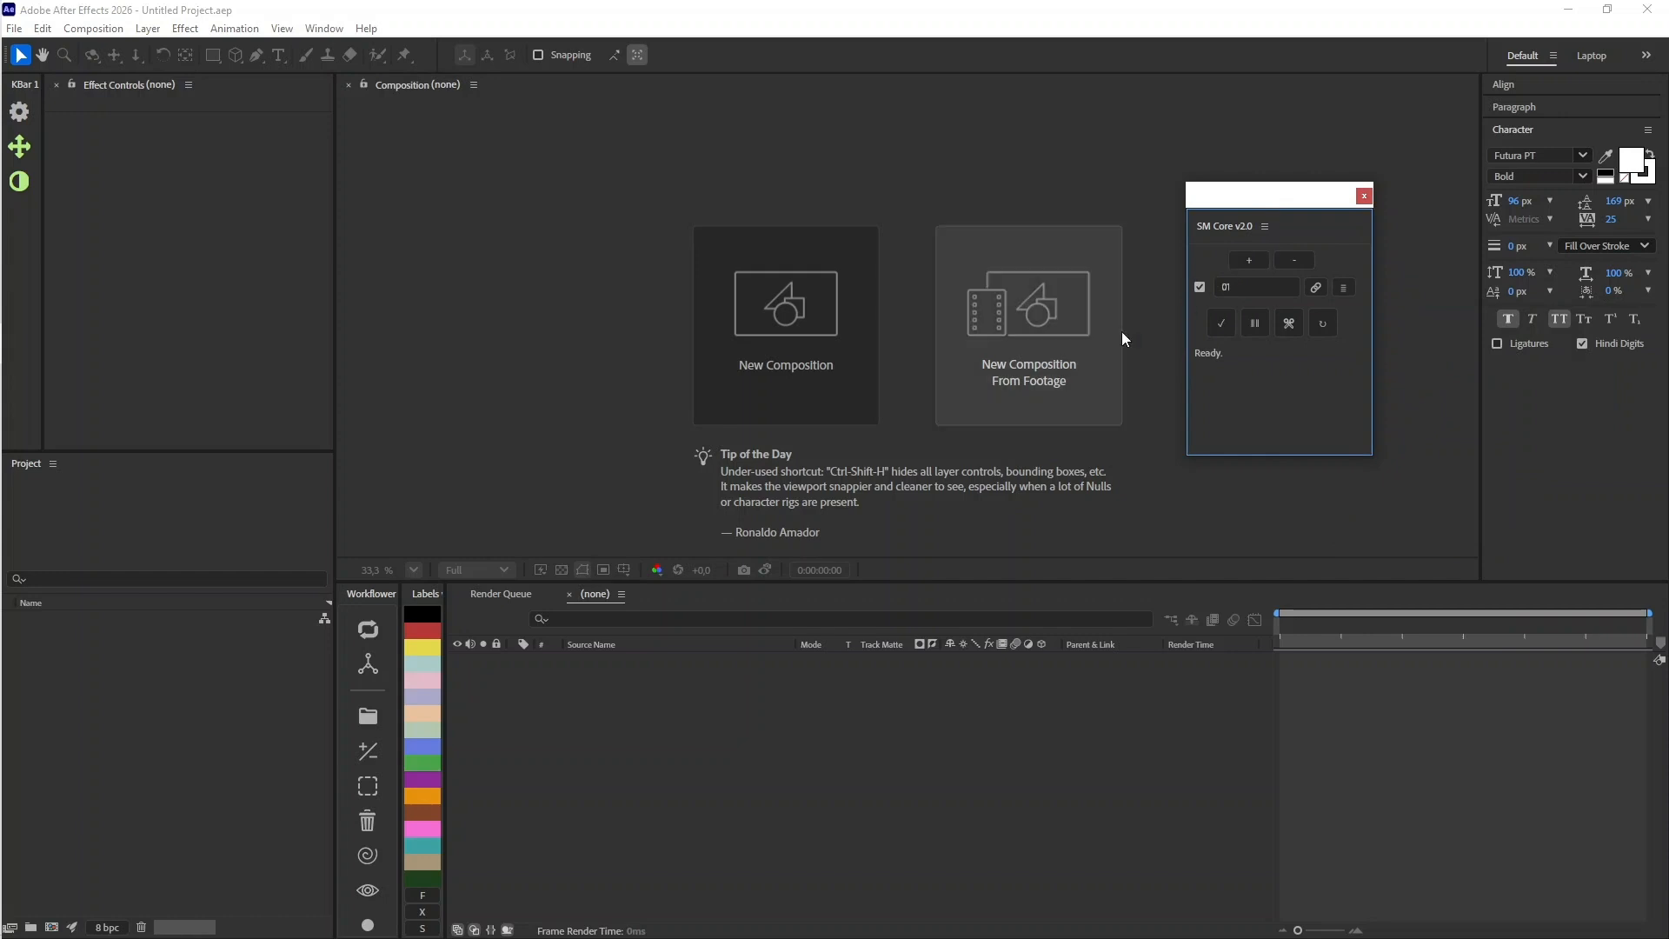
Step: Create a 1170 x 2532 composition and draw a rectangle shape layer in it
{"action": "left_click", "coordinate": [802, 364]}
{"action": "key", "text": "Return"}
{"action": "key", "text": "q"}
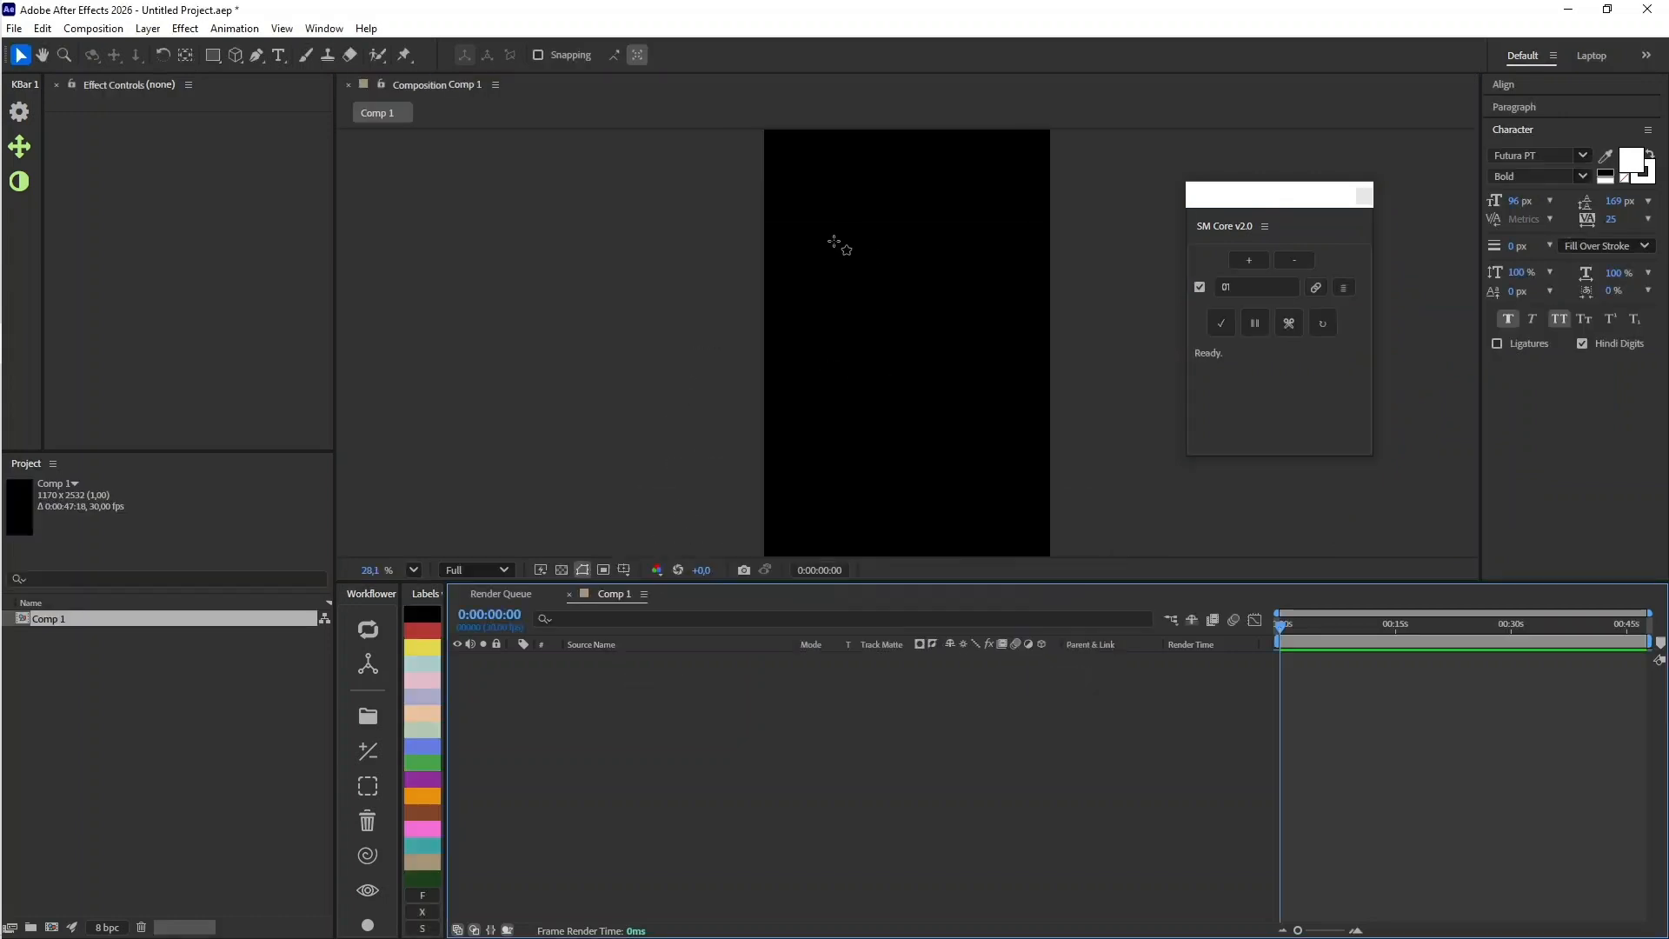
{"action": "mouse_move", "coordinate": [817, 242]}
{"action": "left_mouse_down"}
{"action": "mouse_move", "coordinate": [1008, 410]}
{"action": "mouse_move", "coordinate": [1023, 461]}
{"action": "left_mouse_up"}
Step: Duplicate the rectangle layer four times and spread copies across the lower part of the composition
{"action": "key", "text": "ctrl+d"}
{"action": "key", "text": "ctrl+d"}
{"action": "key", "text": "ctrl+d"}
{"action": "key", "text": "ctrl+d"}
{"action": "key", "text": "v"}
{"action": "left_click_drag", "start_coordinate": [897, 317], "coordinate": [832, 462]}
Step: Add three more group rows, 02 to 04, in SM Core
{"action": "left_click", "coordinate": [1249, 264]}
{"action": "left_click", "coordinate": [1249, 264]}
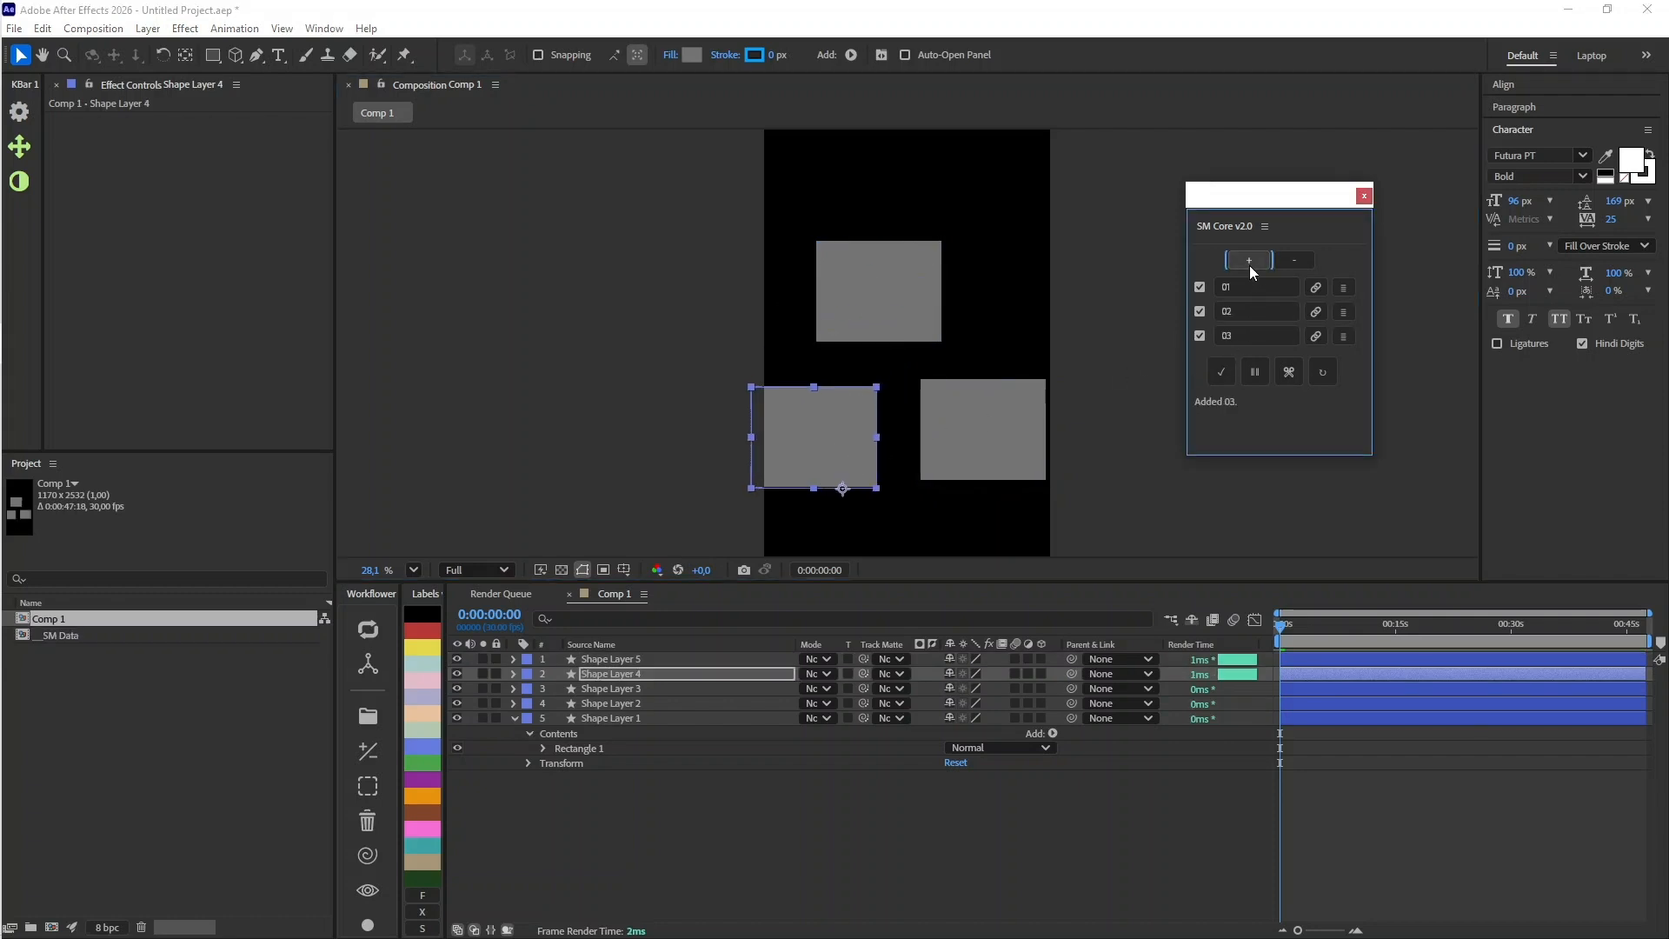
{"action": "left_click", "coordinate": [1250, 265]}
Step: Delete group rows 02 and 03 in SM Core and leave delete mode
{"action": "left_click", "coordinate": [1285, 263]}
{"action": "left_click", "coordinate": [1203, 311]}
{"action": "left_click", "coordinate": [1201, 311]}
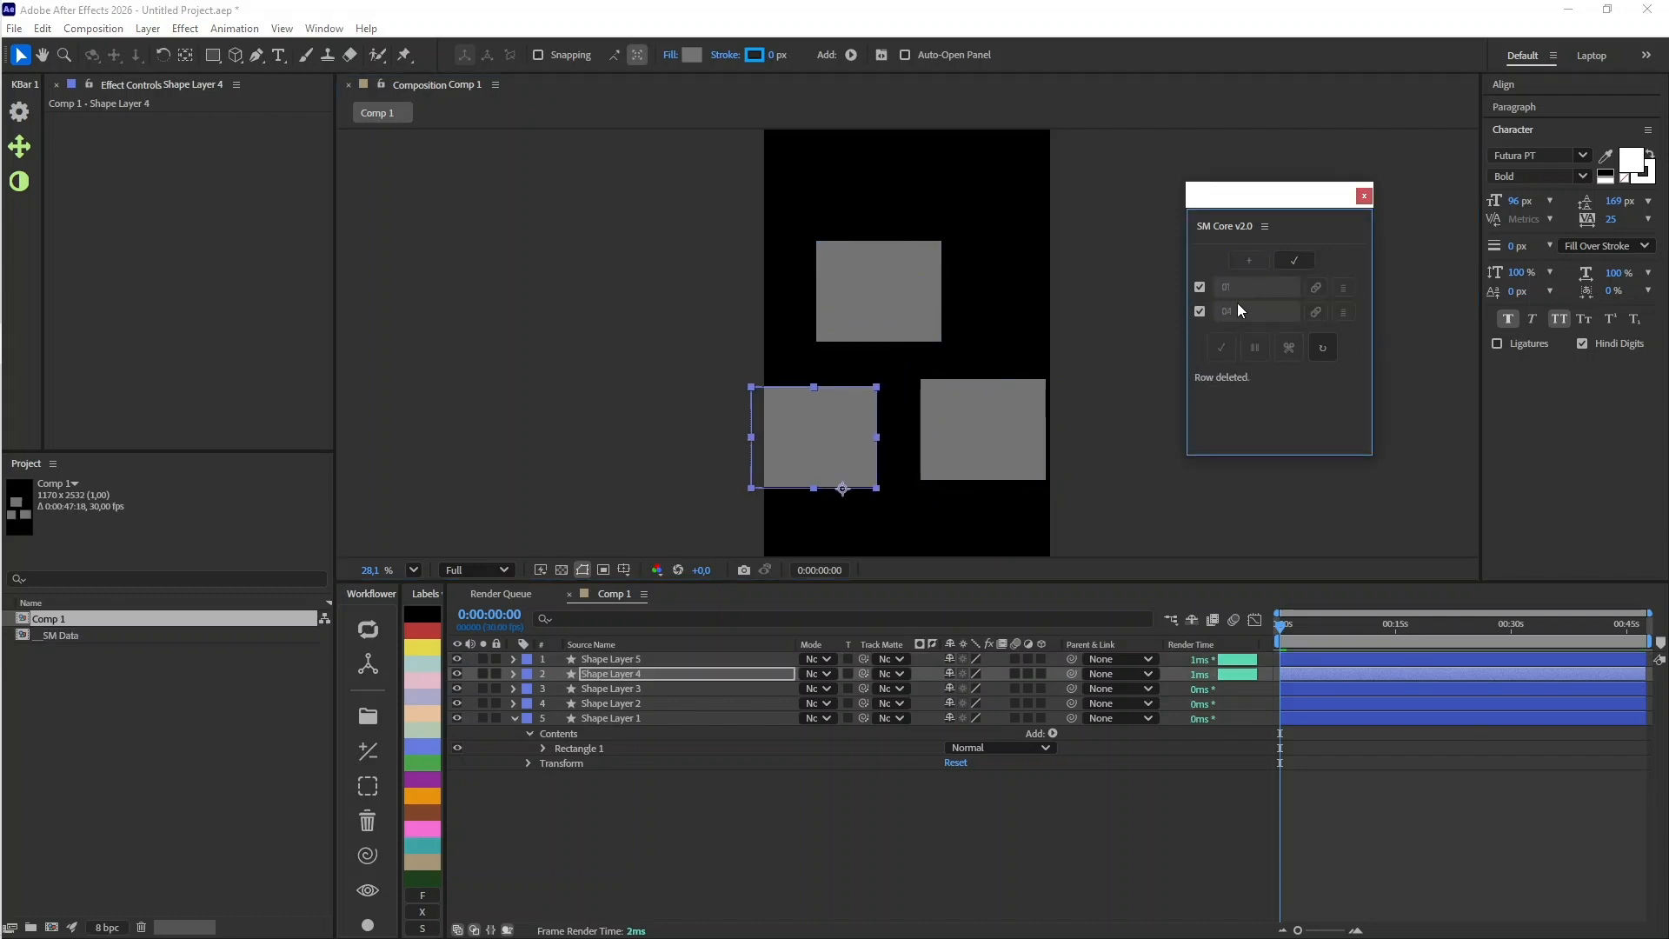
{"action": "left_click", "coordinate": [1293, 261]}
Step: Rename the first SM Core group to "01 Shape"
{"action": "left_click", "coordinate": [1265, 285]}
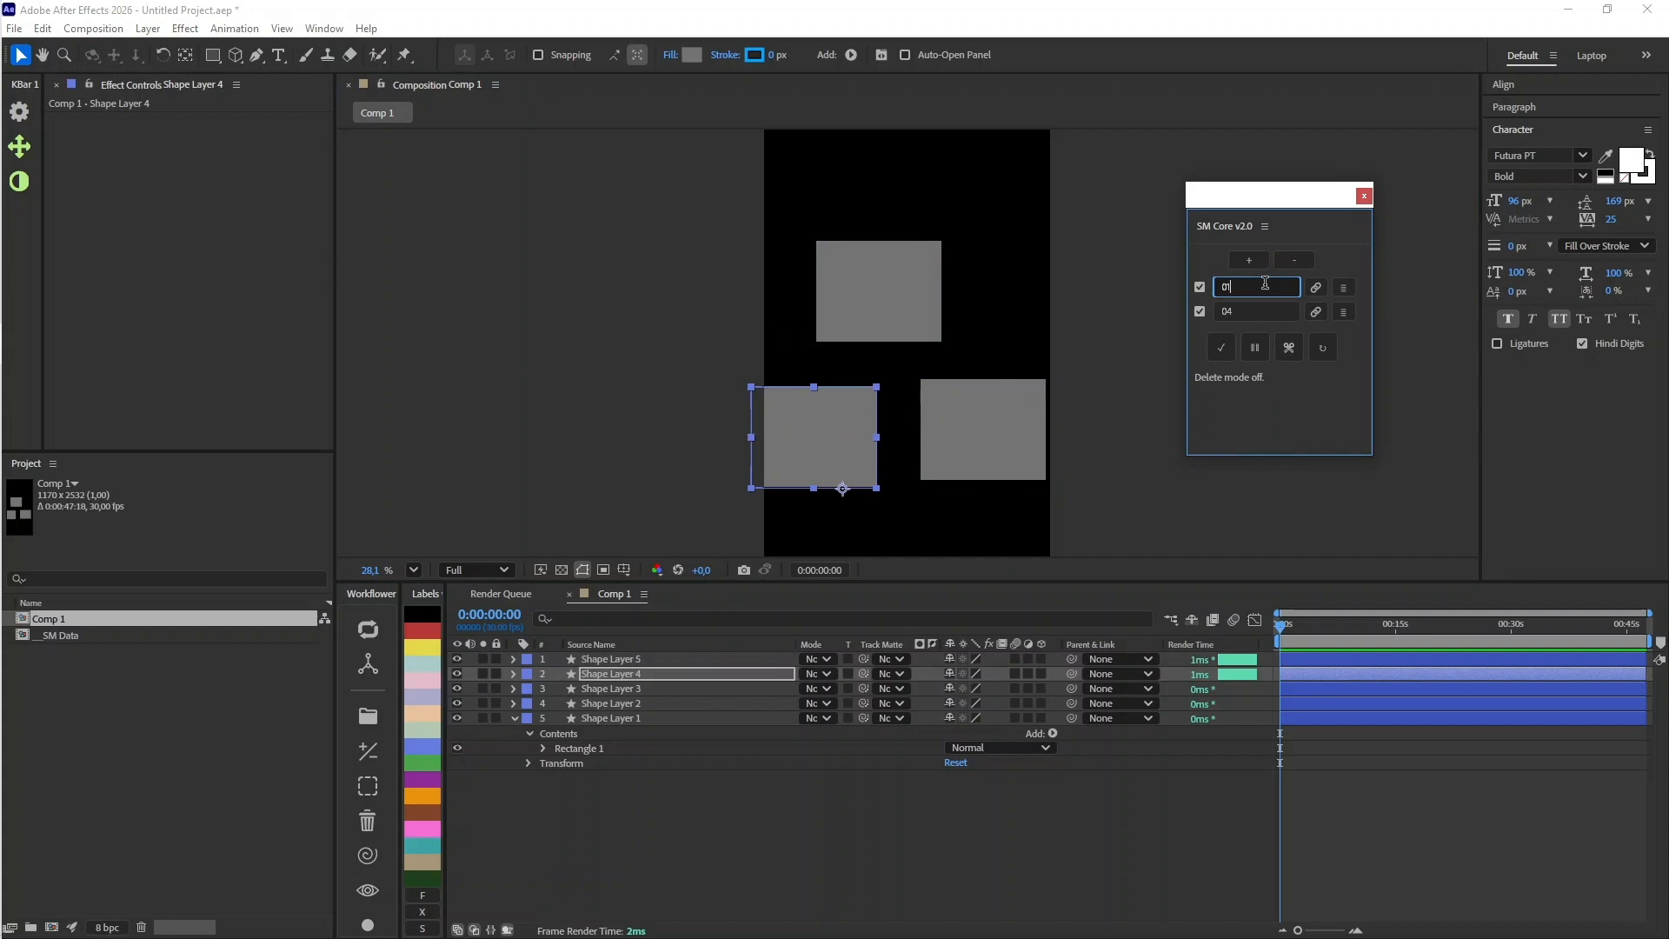
{"action": "type", "text": "Shape"}
{"action": "left_click", "coordinate": [1068, 443]}
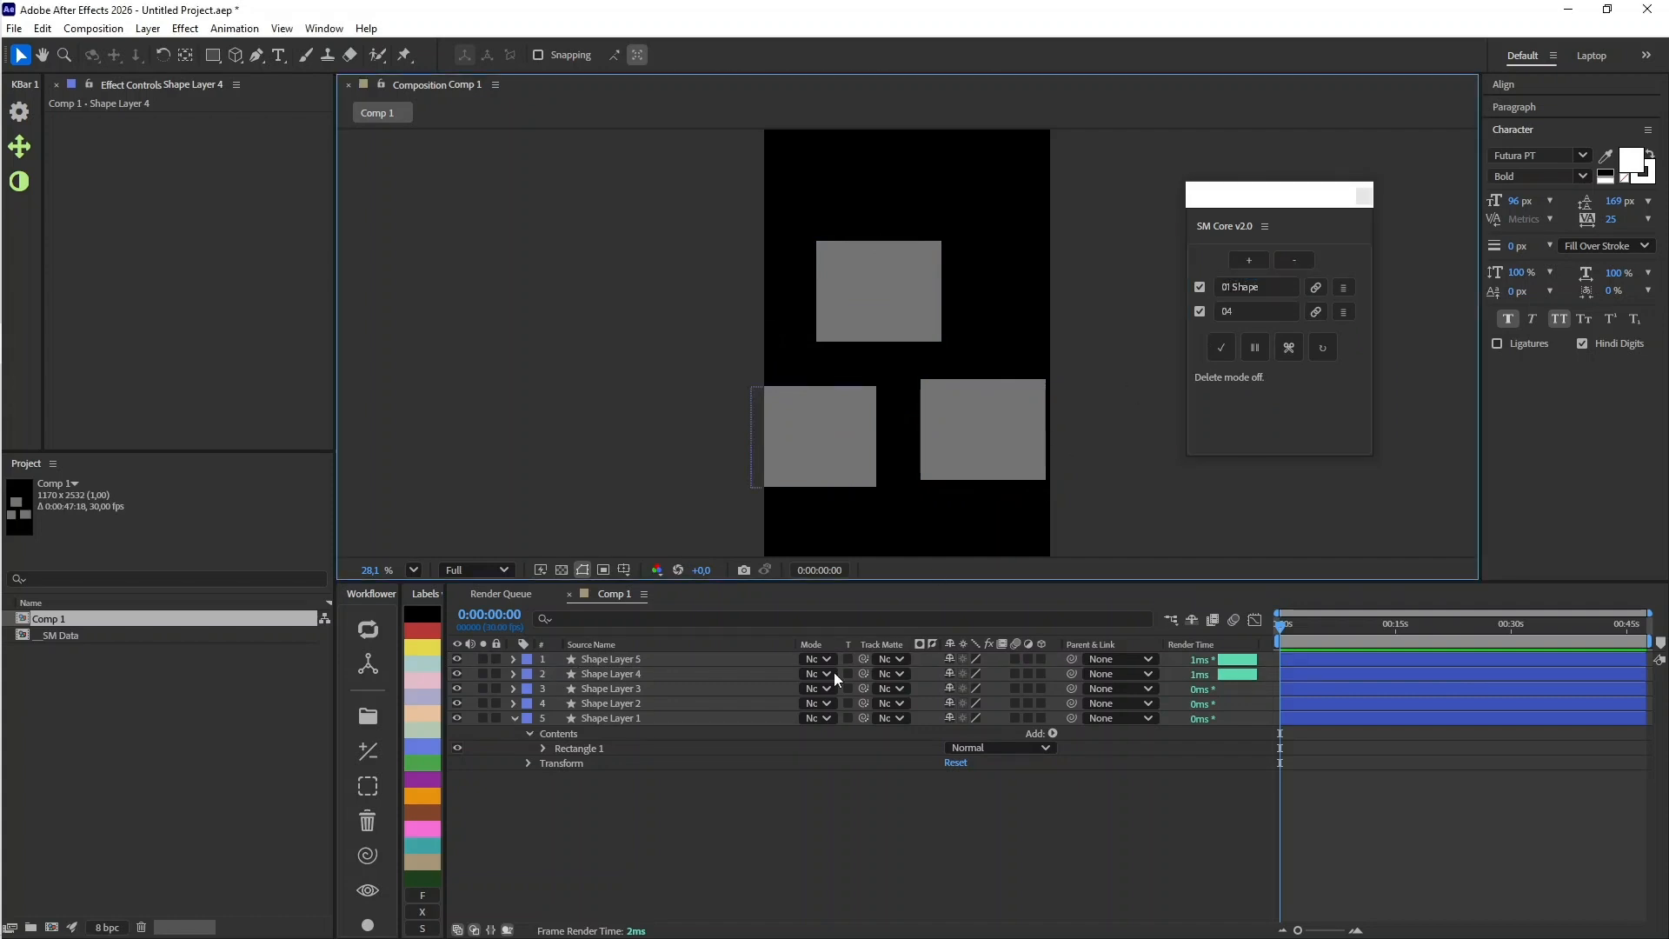
Step: Bind all five shape layers to the 01 Shape group
{"action": "left_click", "coordinate": [621, 717]}
{"action": "left_click", "coordinate": [632, 703], "text": "ctrl"}
{"action": "left_click", "coordinate": [635, 689], "text": "ctrl"}
{"action": "left_click", "coordinate": [640, 675], "text": "ctrl"}
{"action": "left_click", "coordinate": [645, 661], "text": "ctrl"}
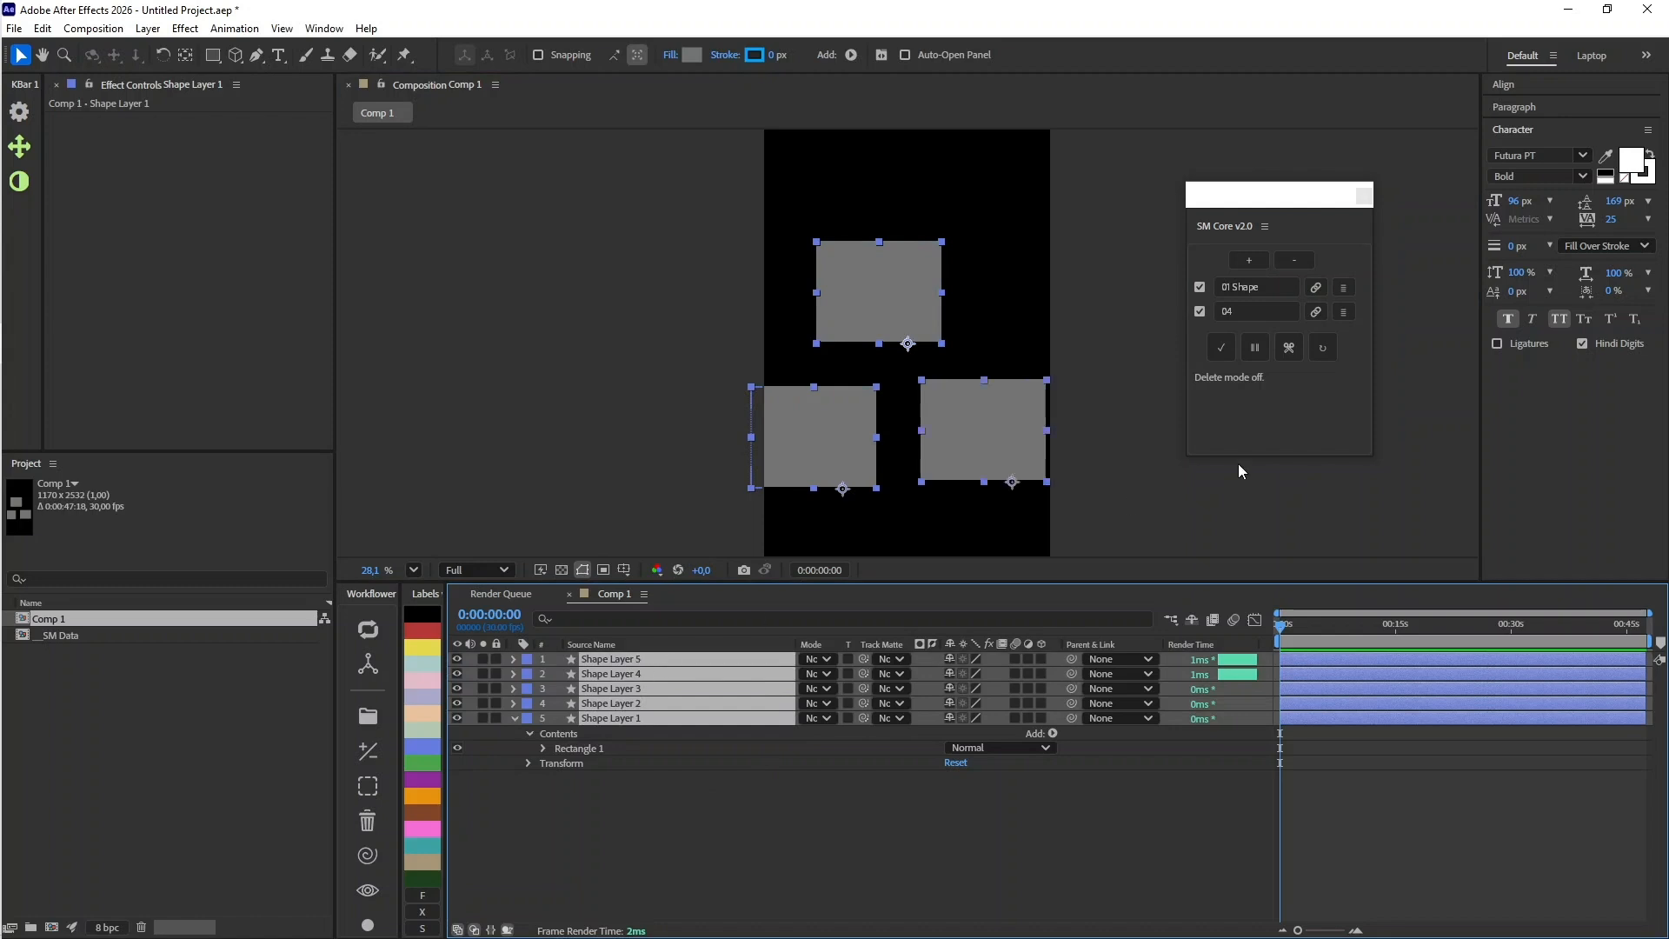
{"action": "left_click", "coordinate": [1316, 288]}
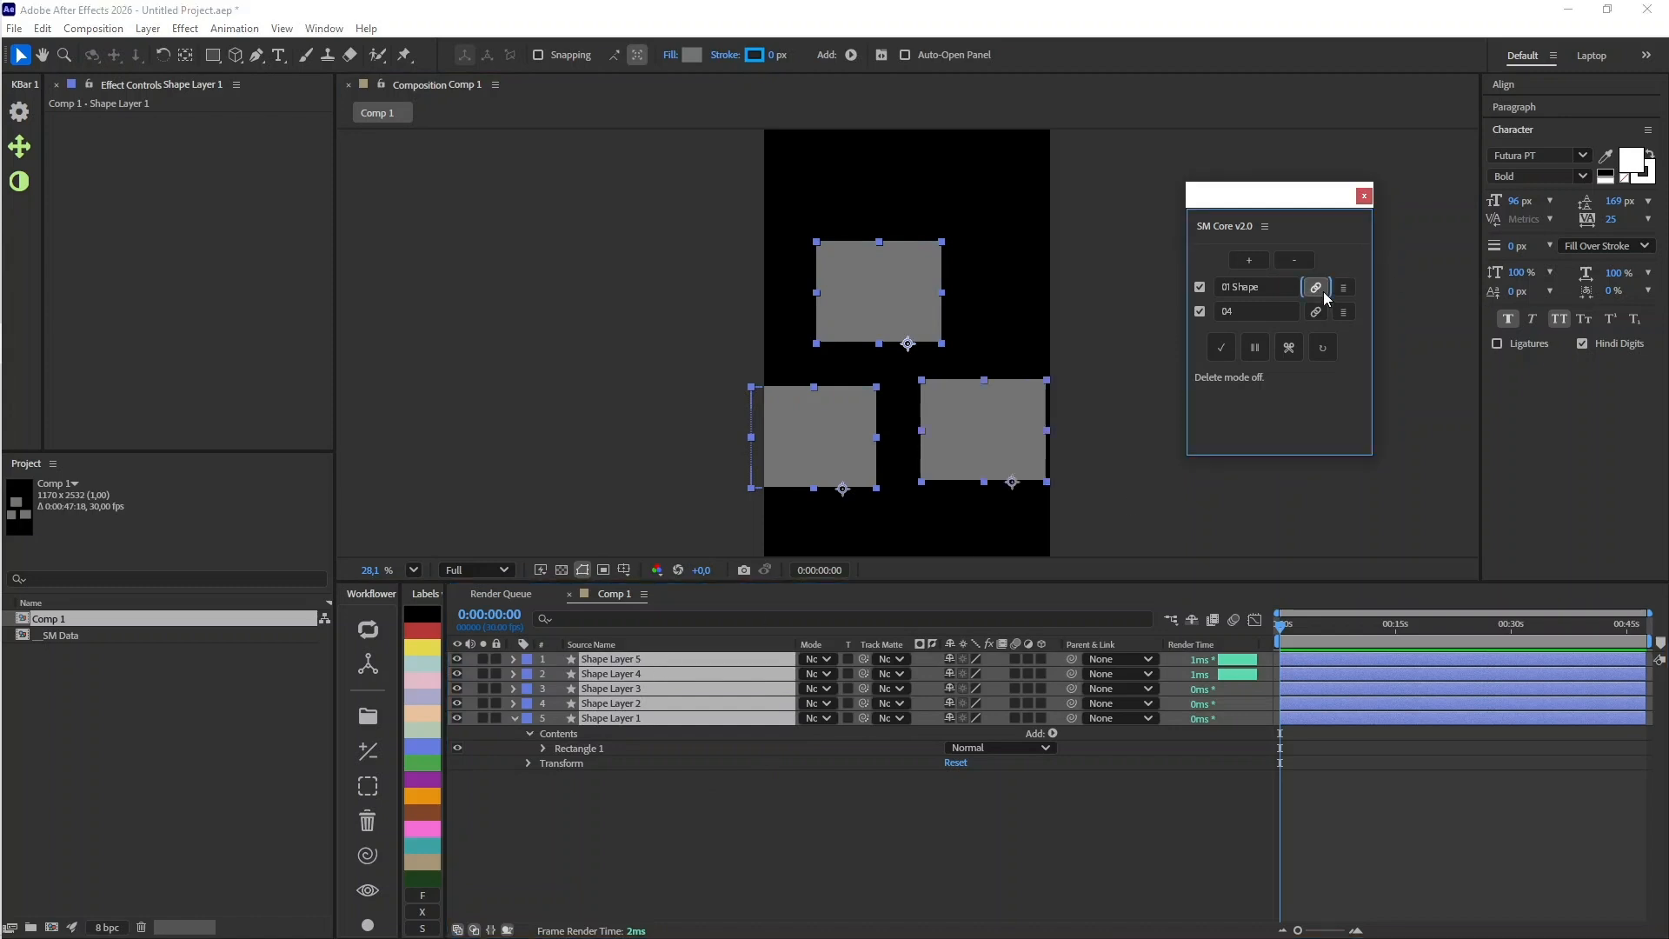
Step: Test the 01 Shape group by toggling its five layers off and on twice, and clear the layer selection
{"action": "left_click", "coordinate": [1199, 288]}
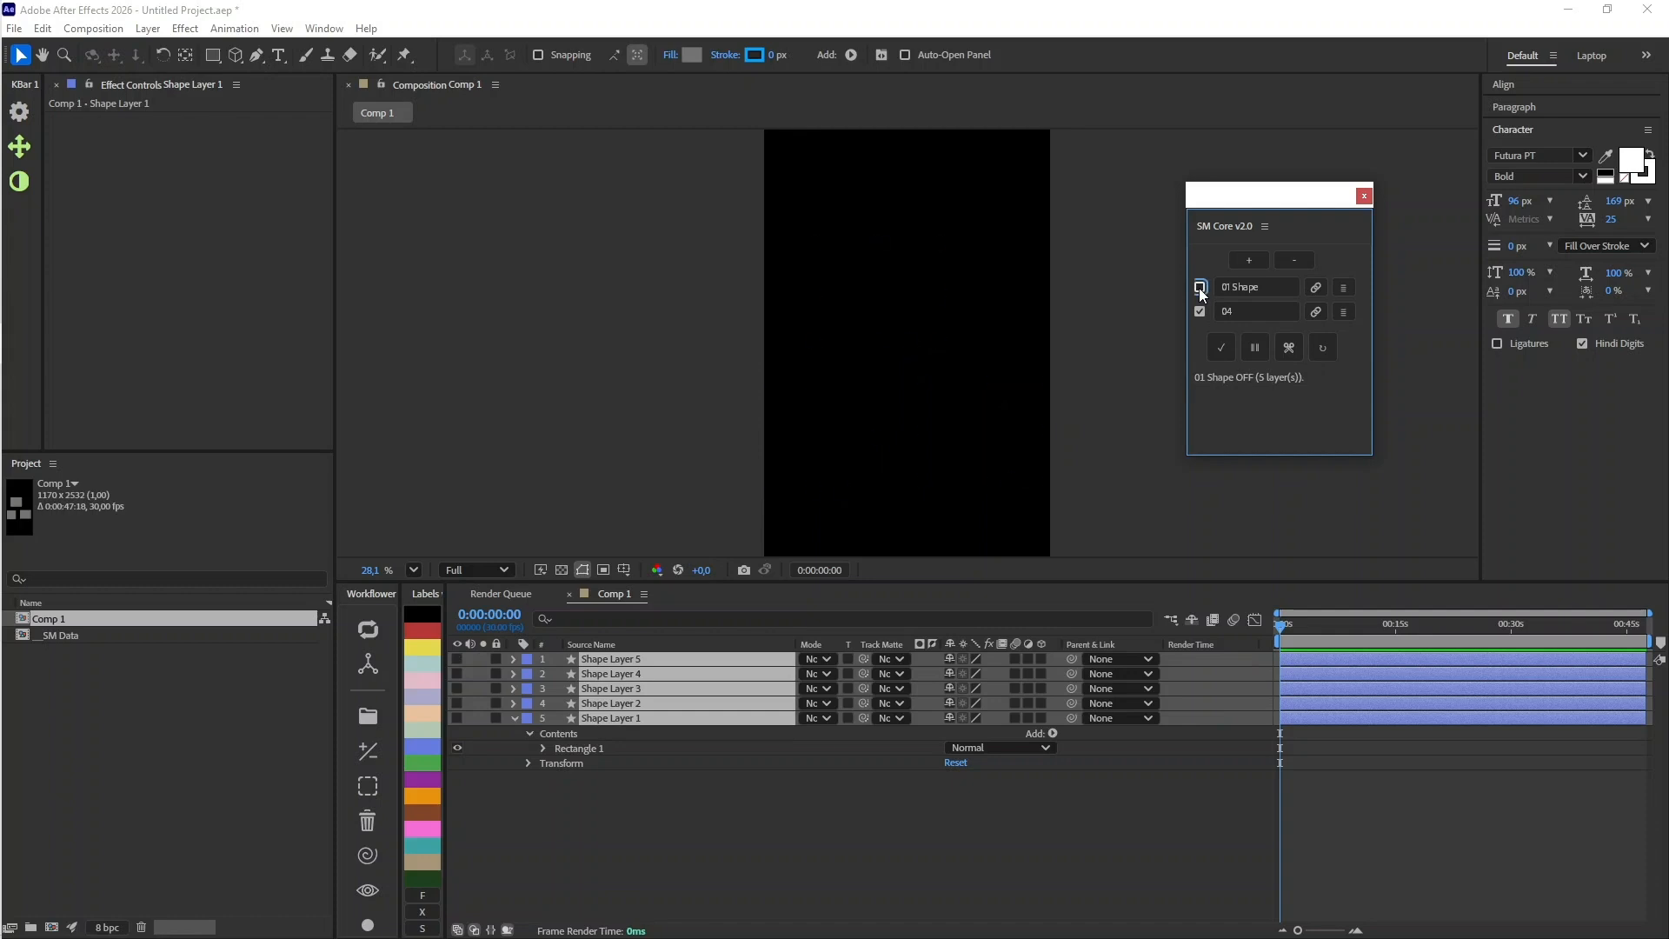
{"action": "left_click", "coordinate": [1199, 288]}
{"action": "left_click", "coordinate": [1199, 288]}
{"action": "left_click", "coordinate": [1199, 287]}
{"action": "left_click", "coordinate": [973, 816]}
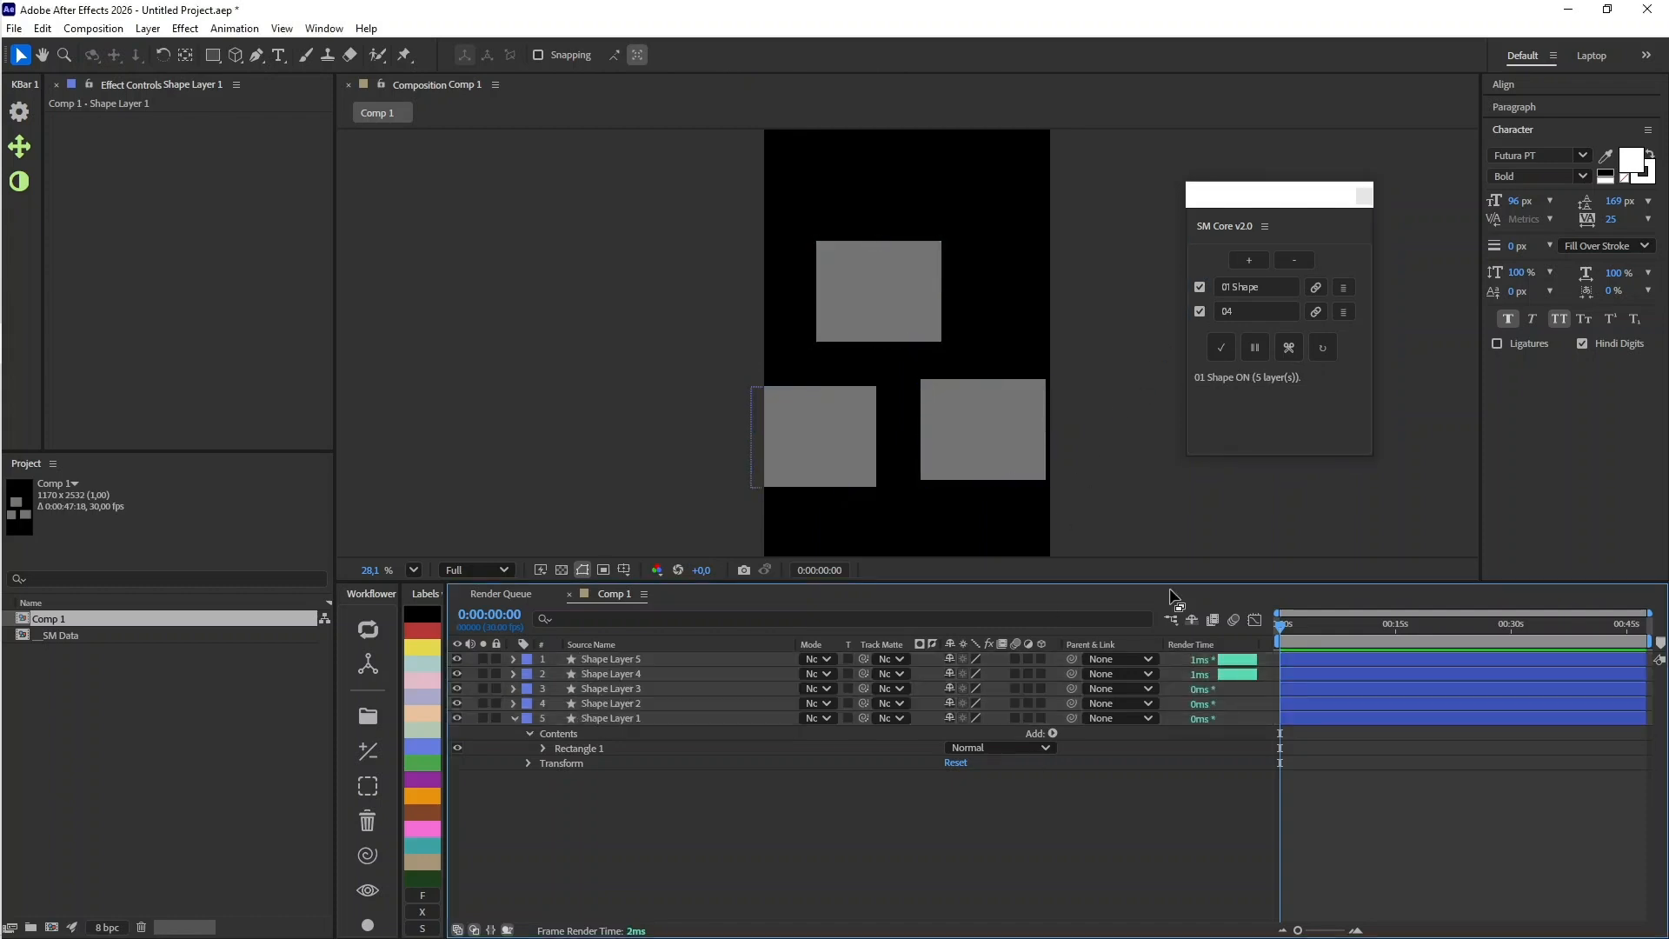
Step: Move Shape Layer 5 down toward the composition's lower right corner and bind it to group 04
{"action": "left_click", "coordinate": [739, 667]}
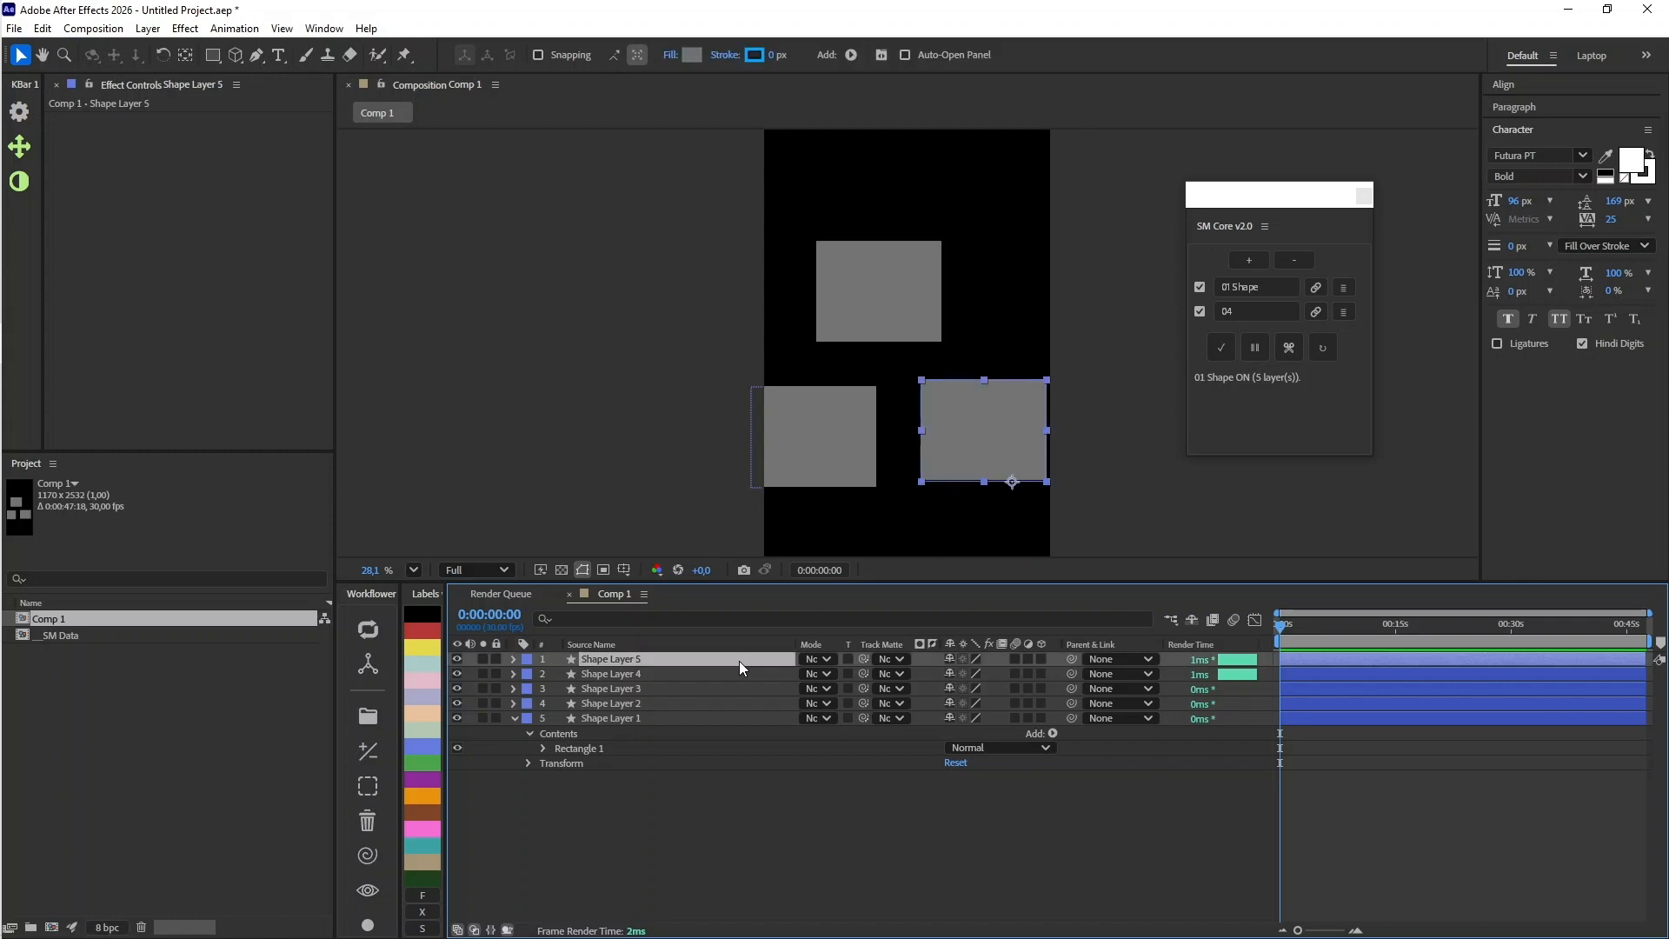
{"action": "left_click_drag", "start_coordinate": [962, 402], "coordinate": [956, 503]}
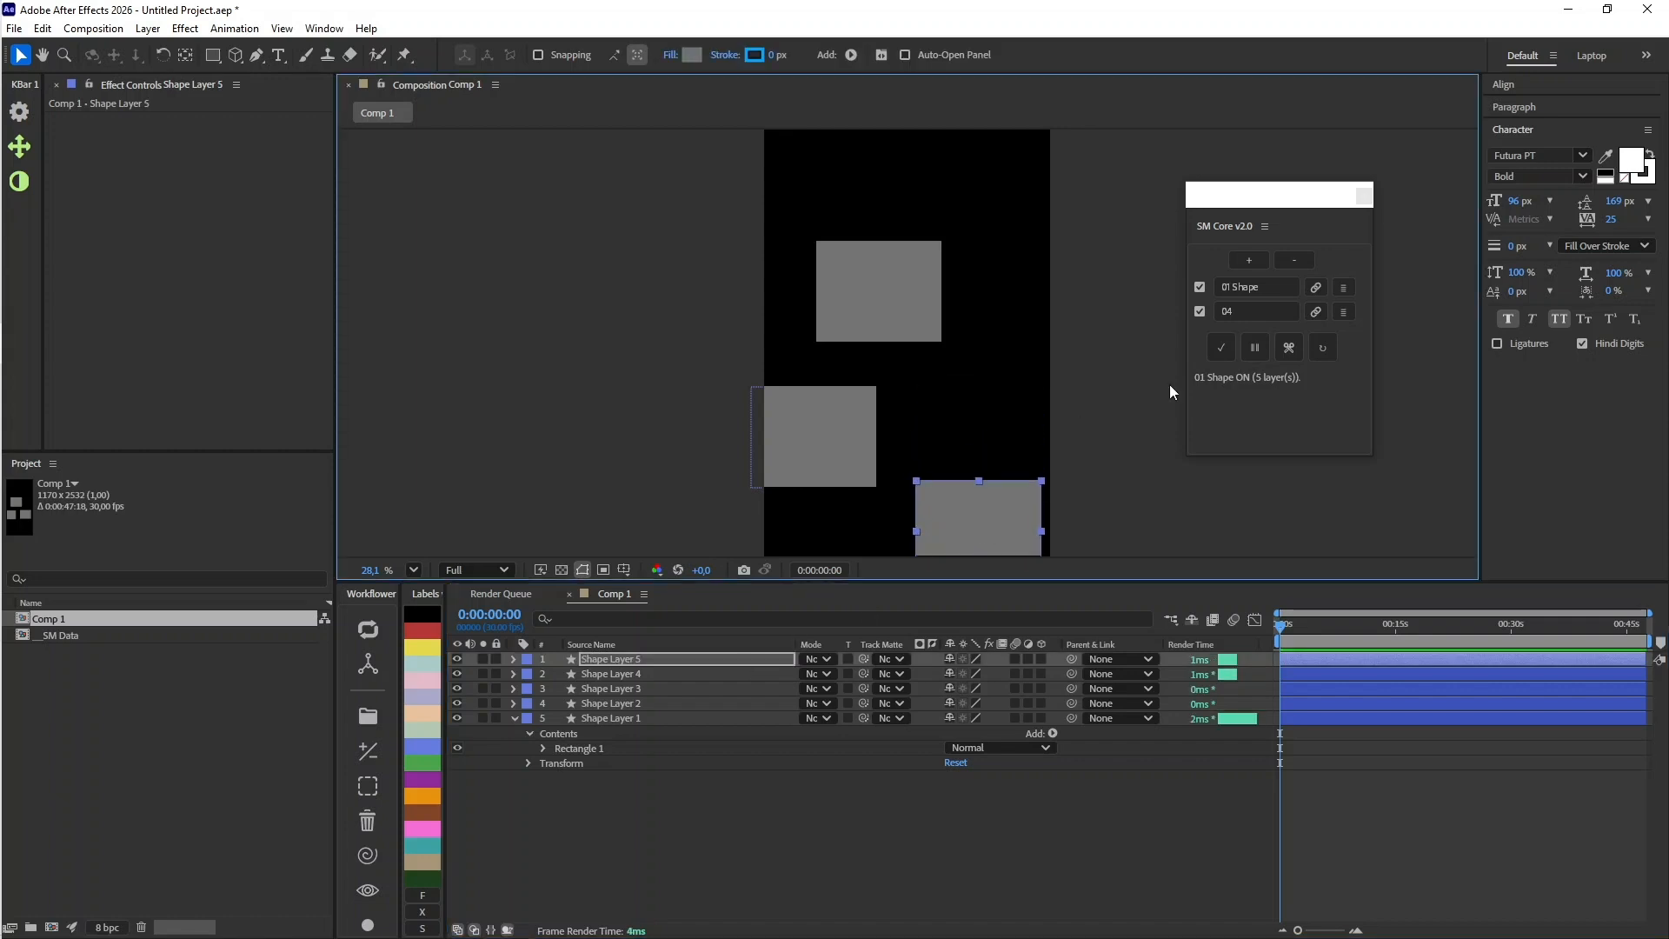
{"action": "left_click_drag", "start_coordinate": [1046, 329], "coordinate": [1039, 254]}
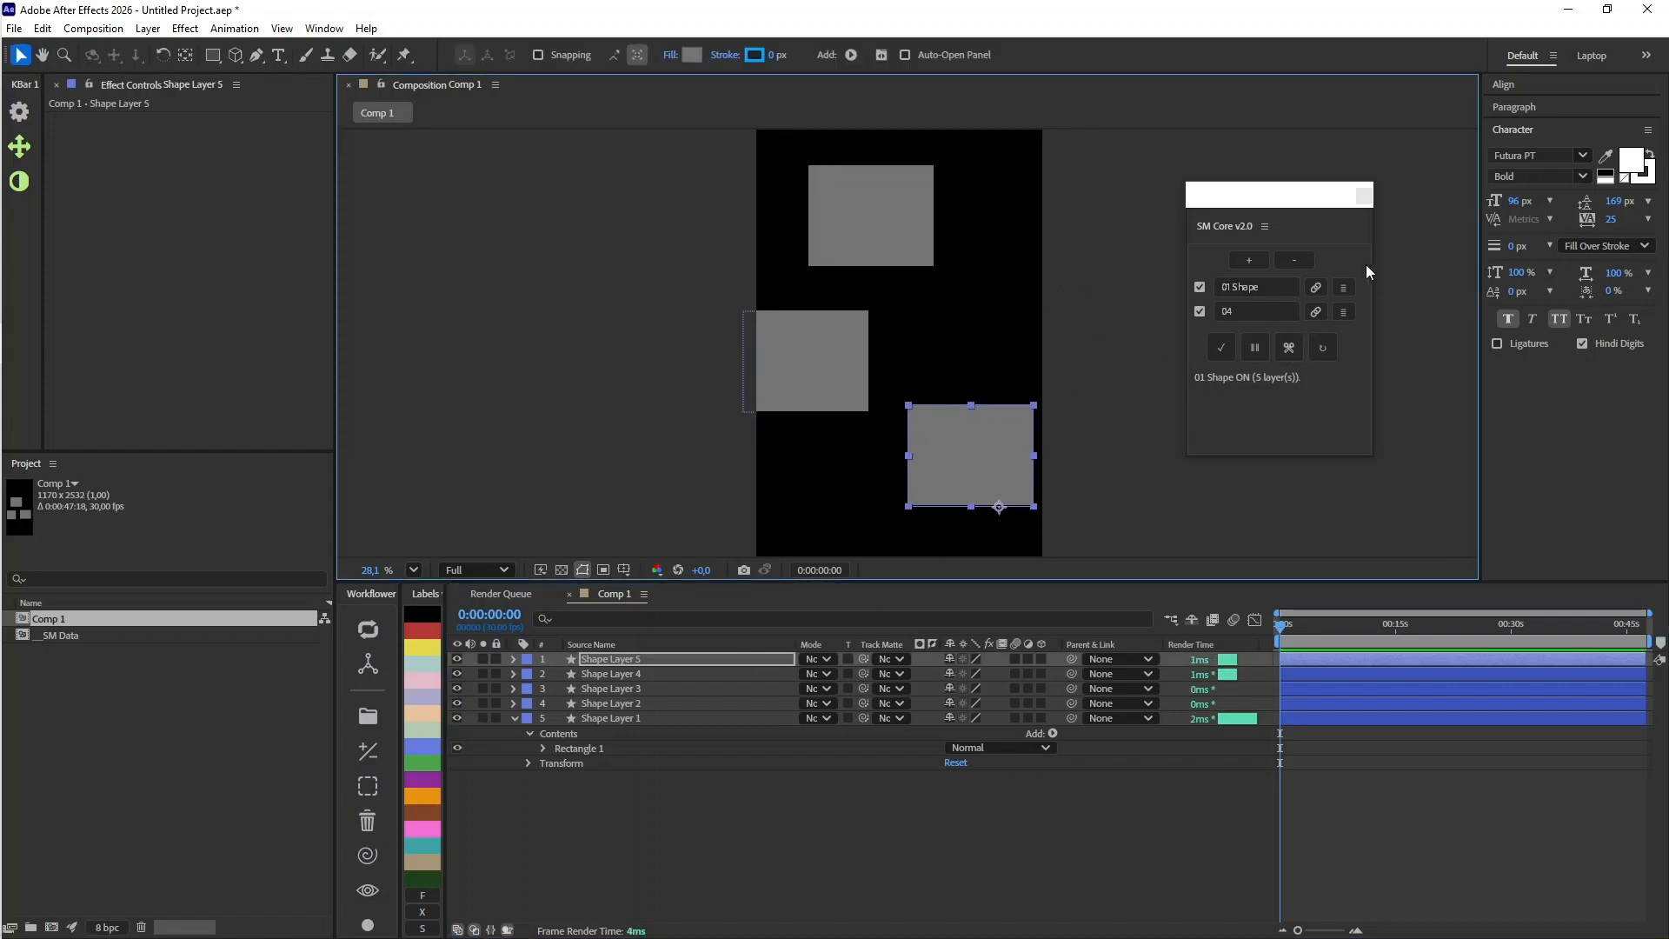
{"action": "left_click_drag", "start_coordinate": [1317, 202], "coordinate": [1247, 191]}
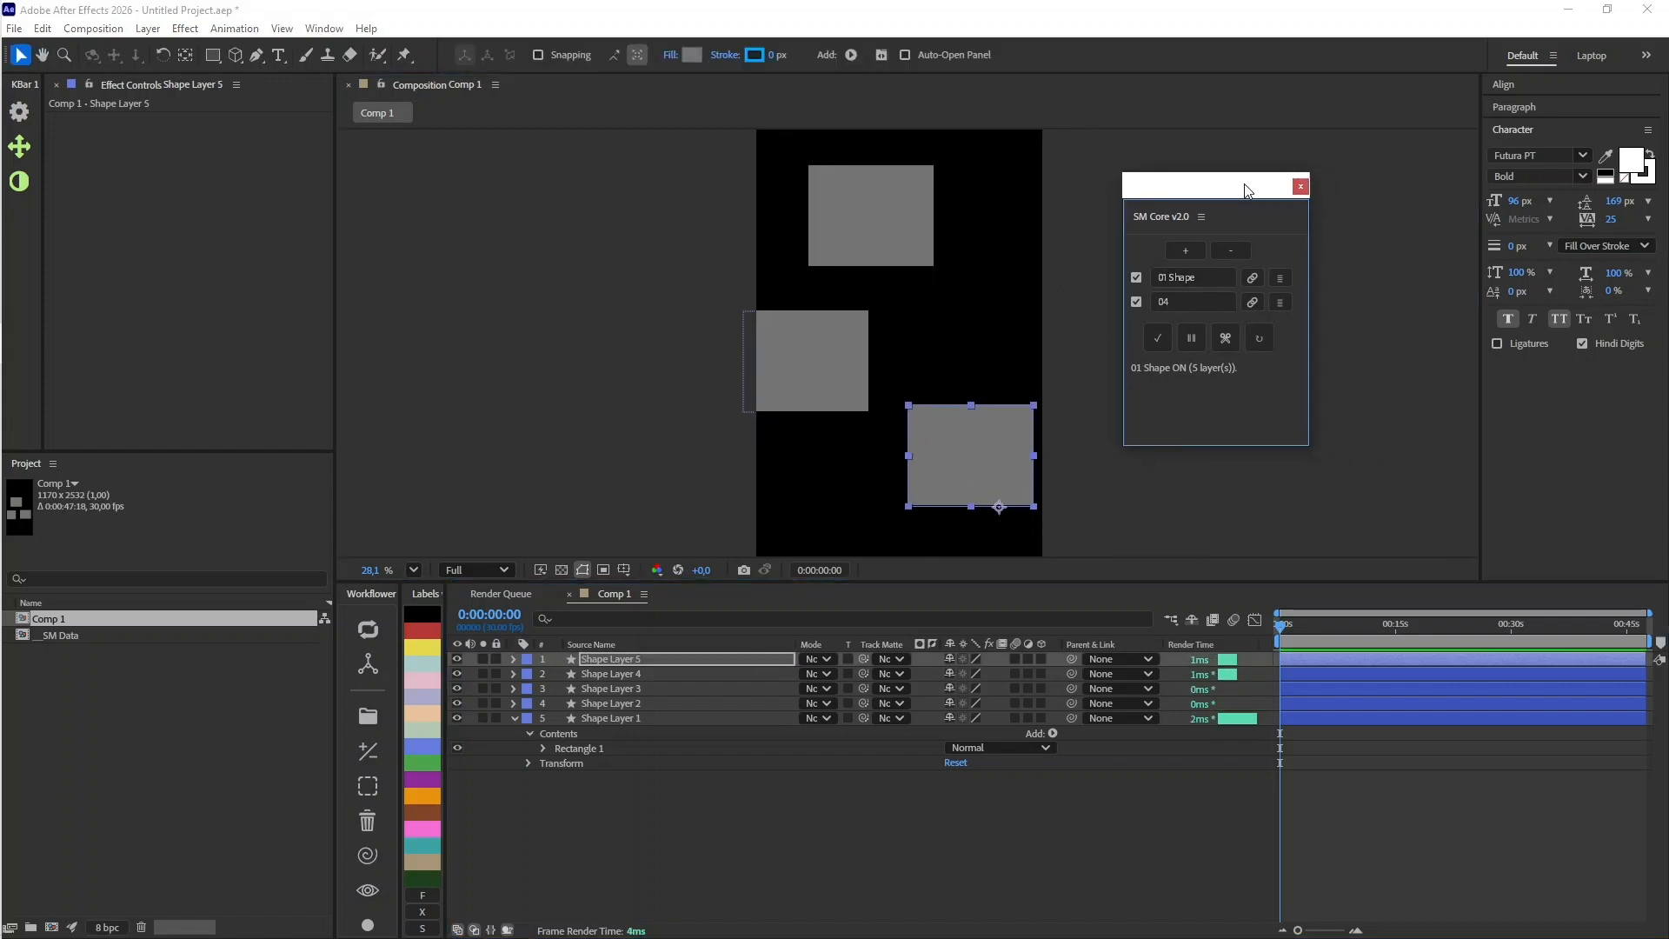
{"action": "left_click", "coordinate": [1249, 304]}
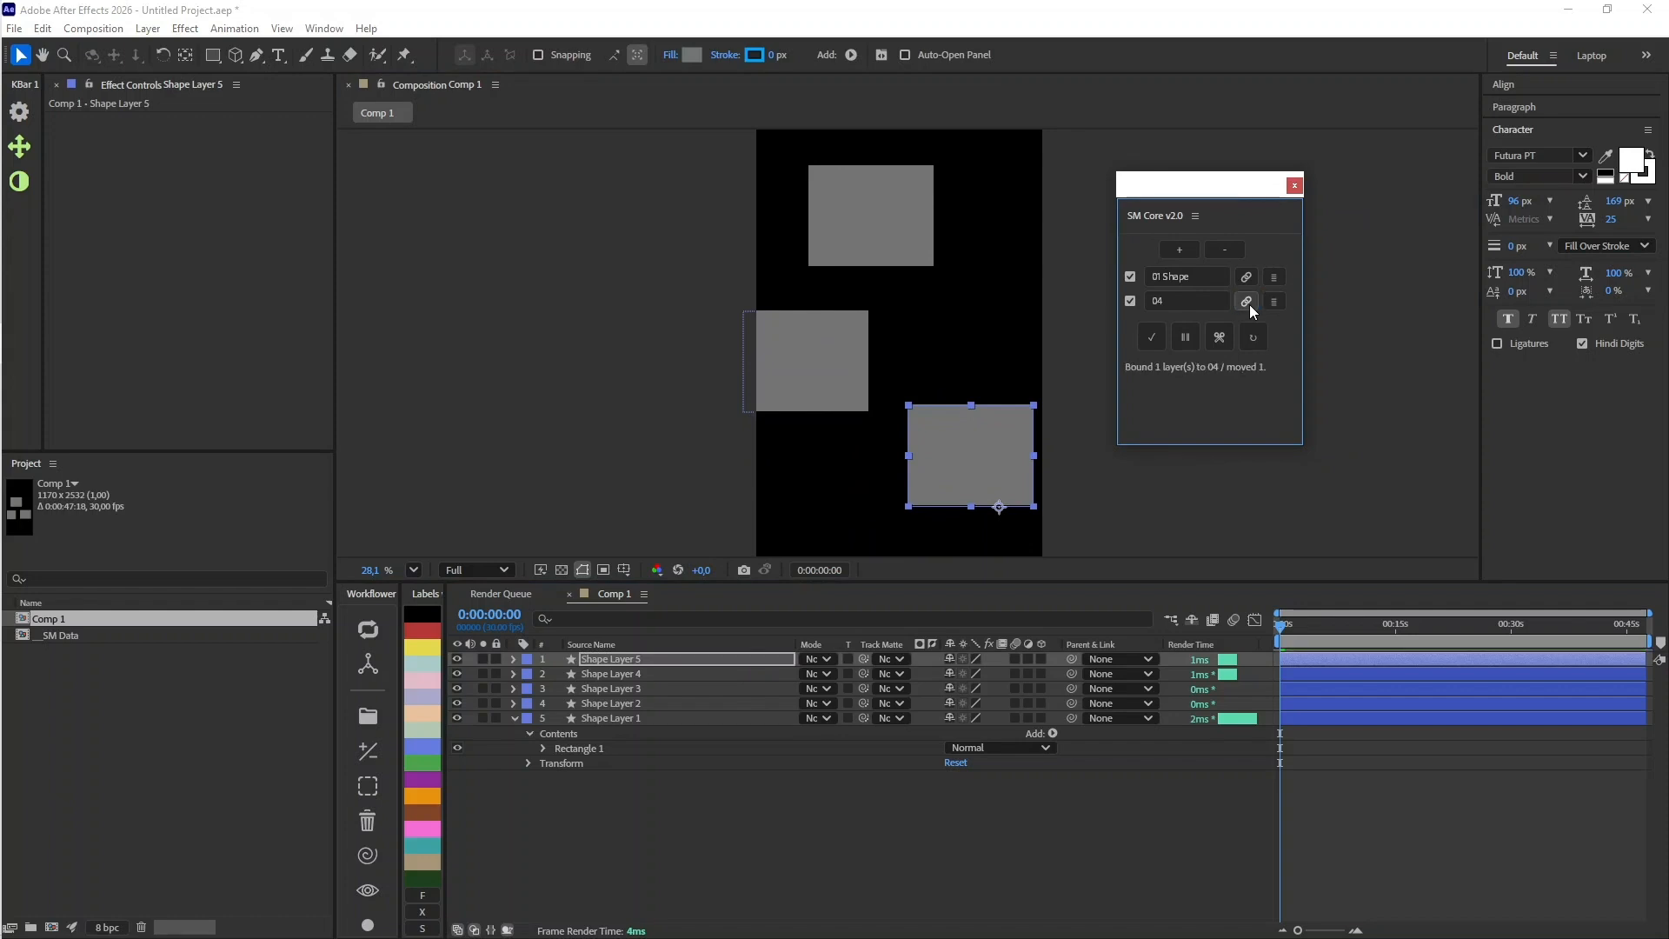
Step: Toggle the 01 Shape group off and on twice to test it without Shape Layer 5, and deselect the layer
{"action": "left_click", "coordinate": [1130, 277]}
{"action": "left_click", "coordinate": [1130, 277]}
{"action": "left_click", "coordinate": [1130, 277]}
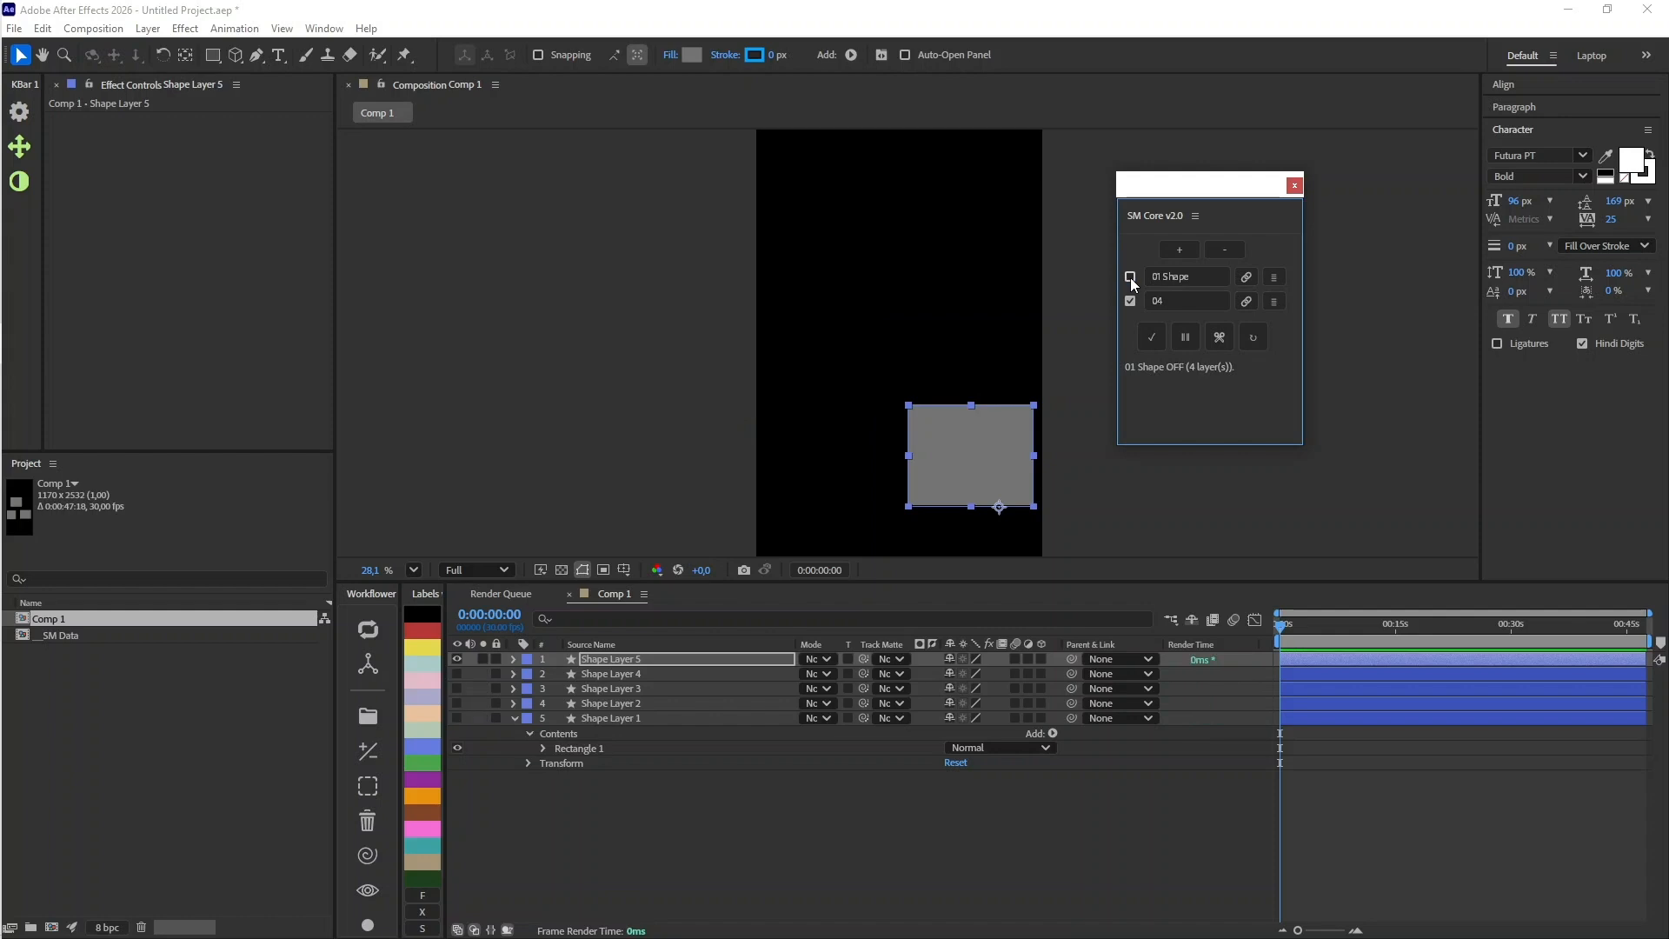
{"action": "left_click", "coordinate": [1130, 277]}
{"action": "left_click", "coordinate": [978, 286]}
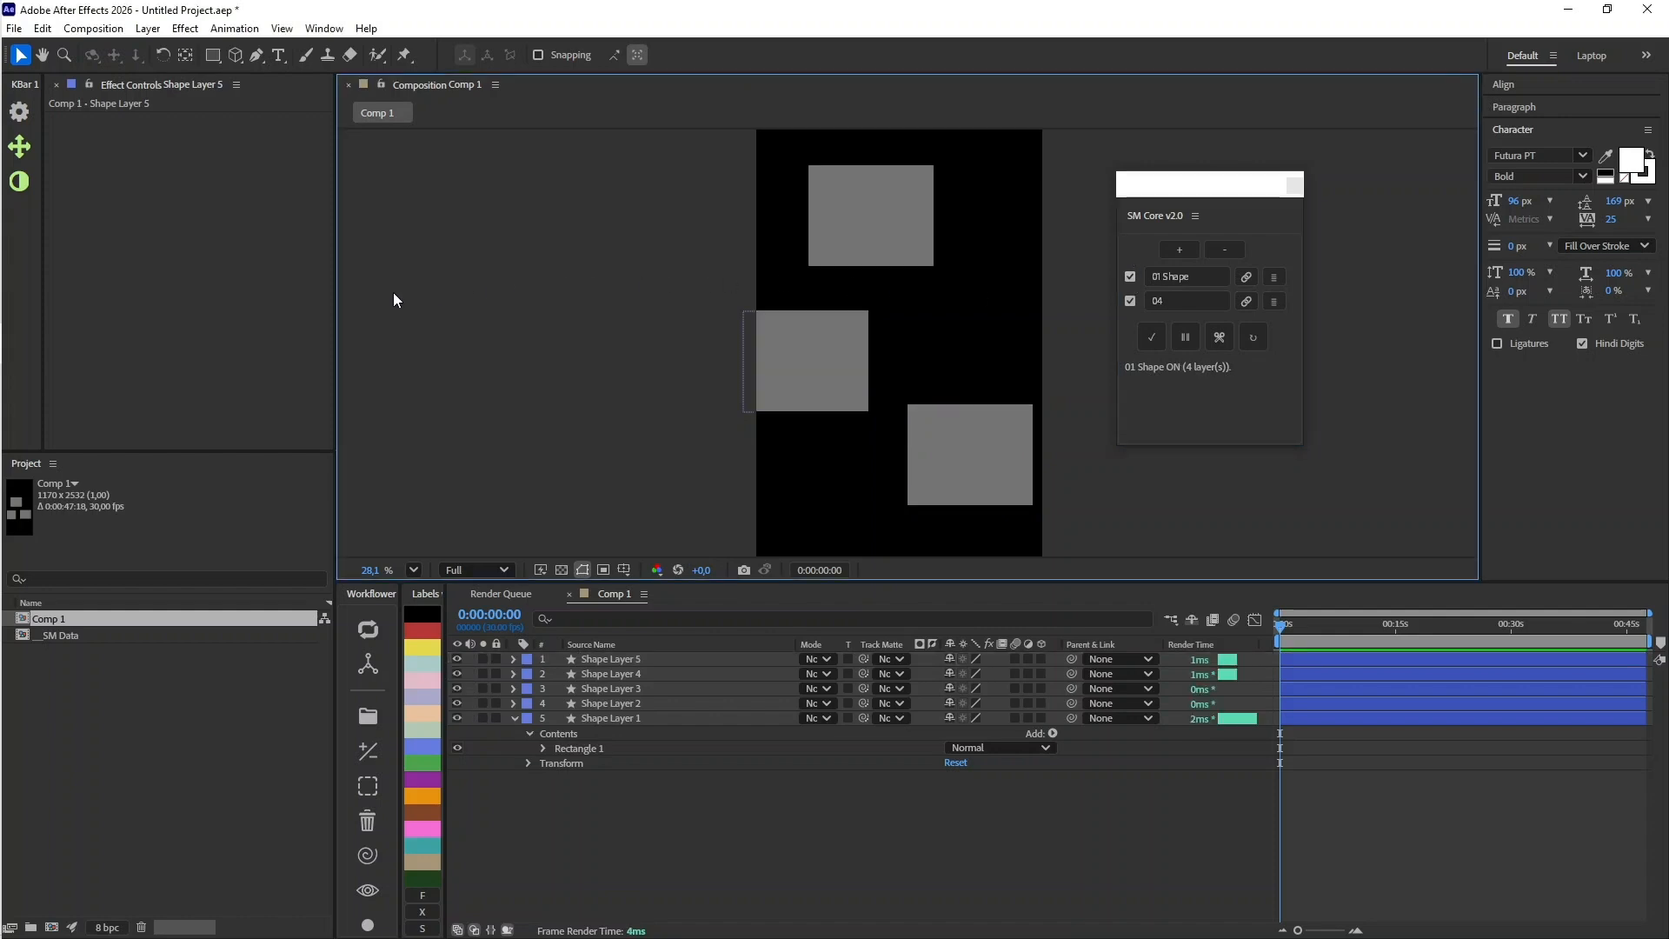
Step: Open the __SM Data composition from the project
{"action": "double_click", "coordinate": [81, 635]}
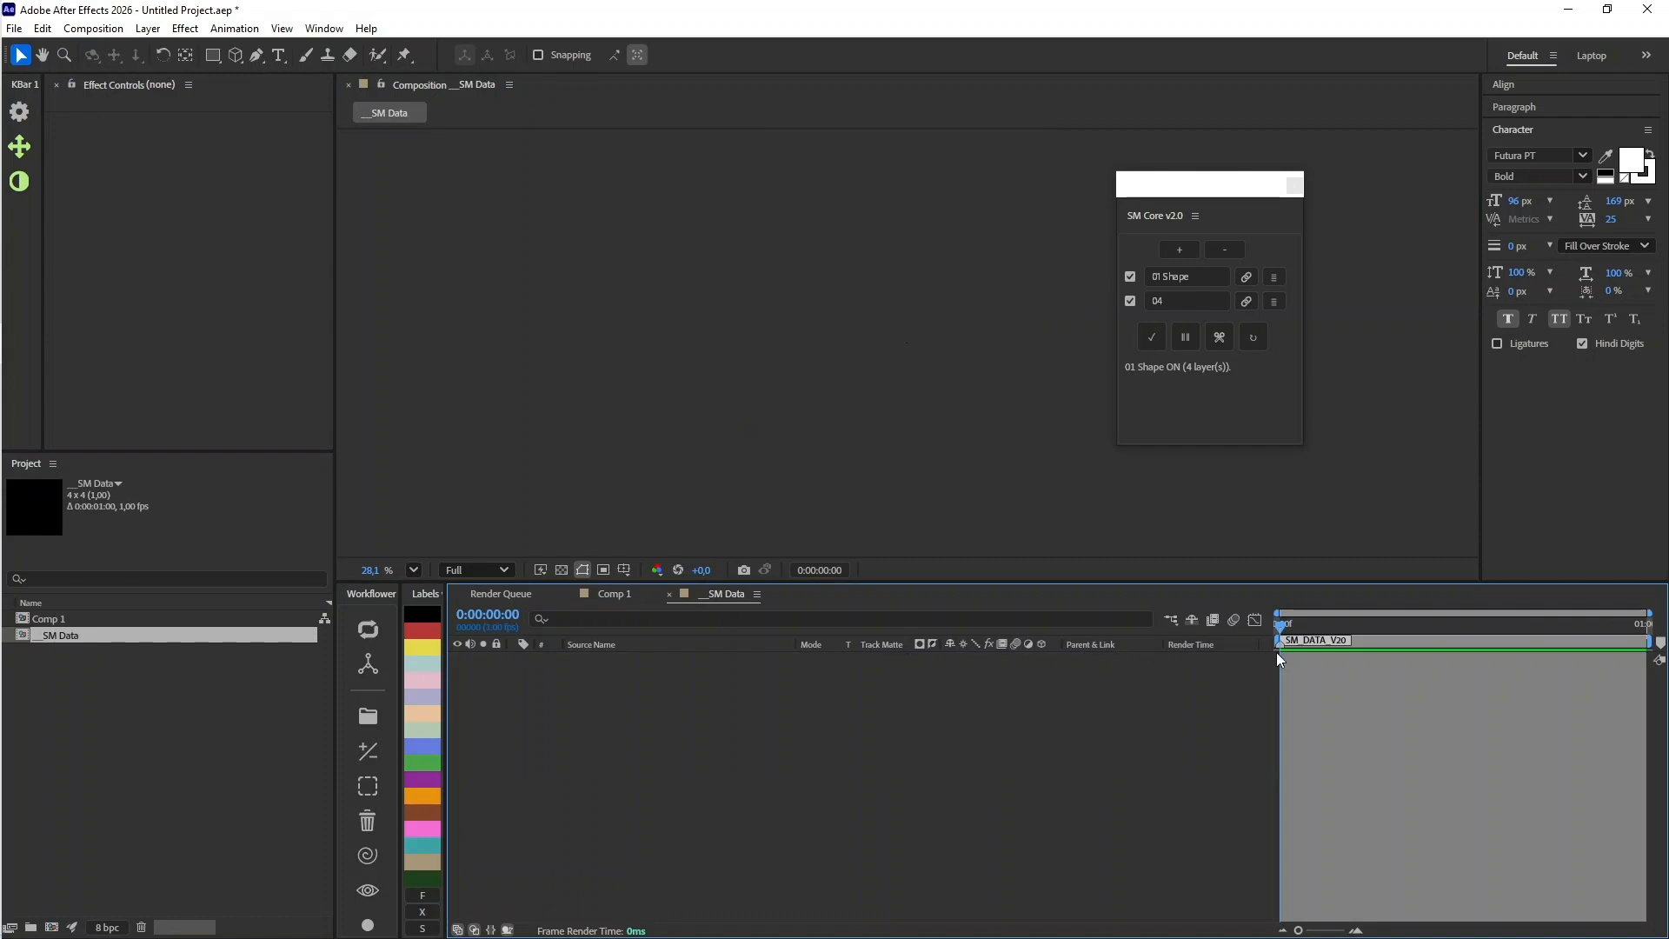
Step: Examine the comment of the __SM Data composition's marker, leave it unchanged, and reopen Comp 1
{"action": "double_click", "coordinate": [1284, 642]}
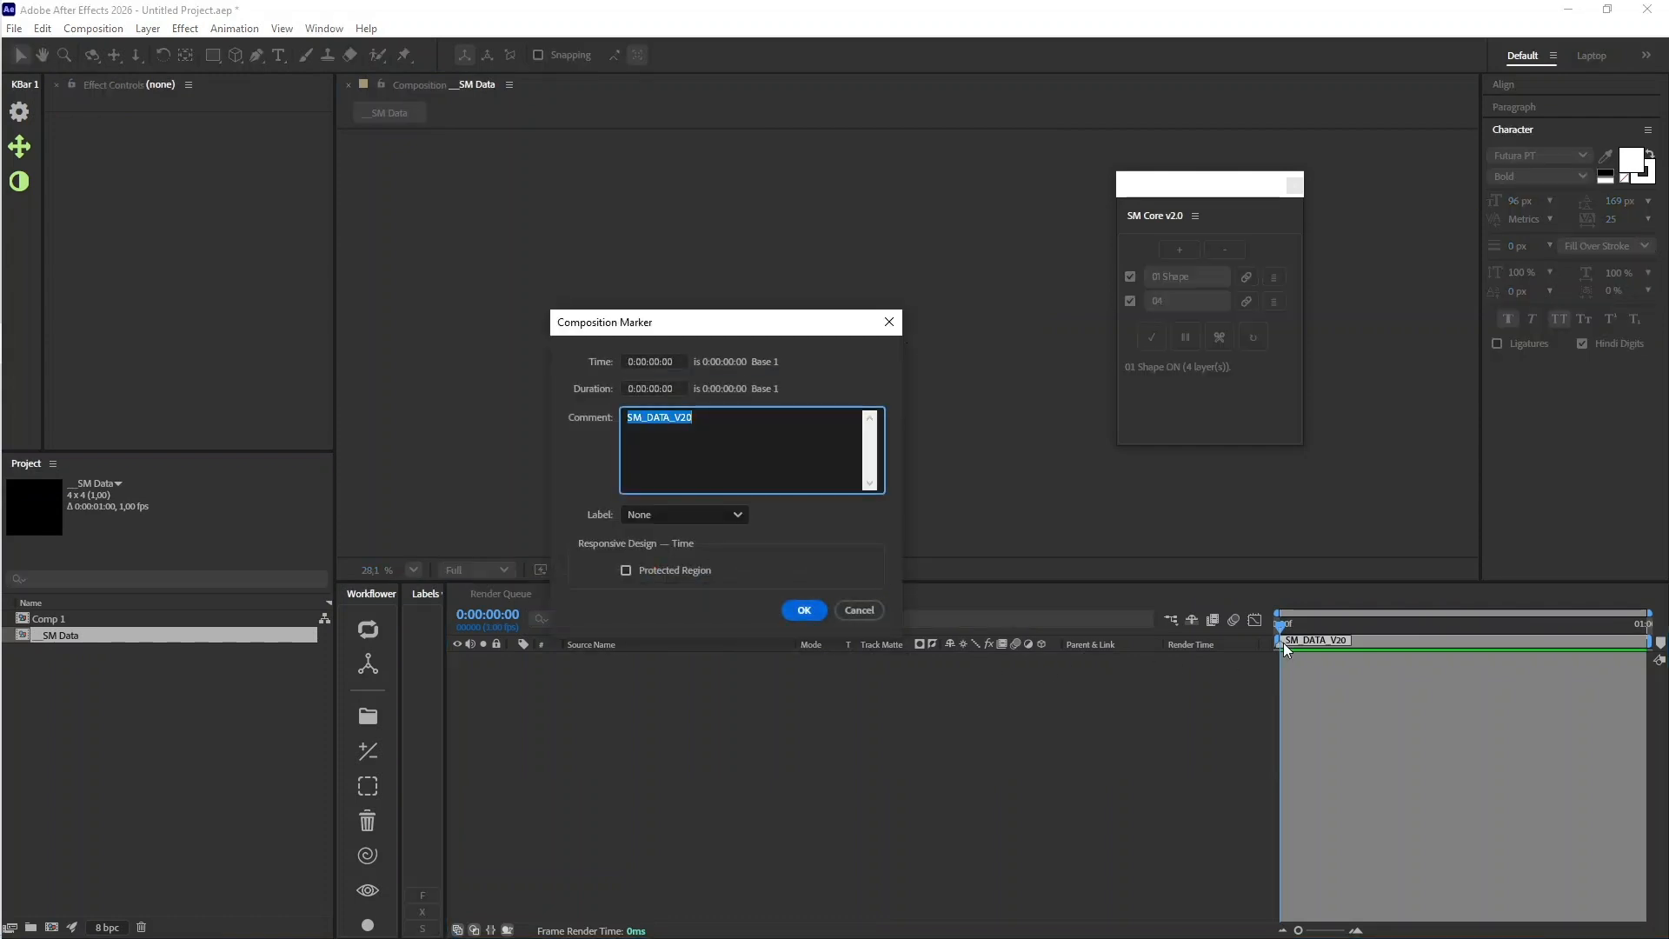
{"action": "key", "text": "Escape"}
{"action": "double_click", "coordinate": [209, 617]}
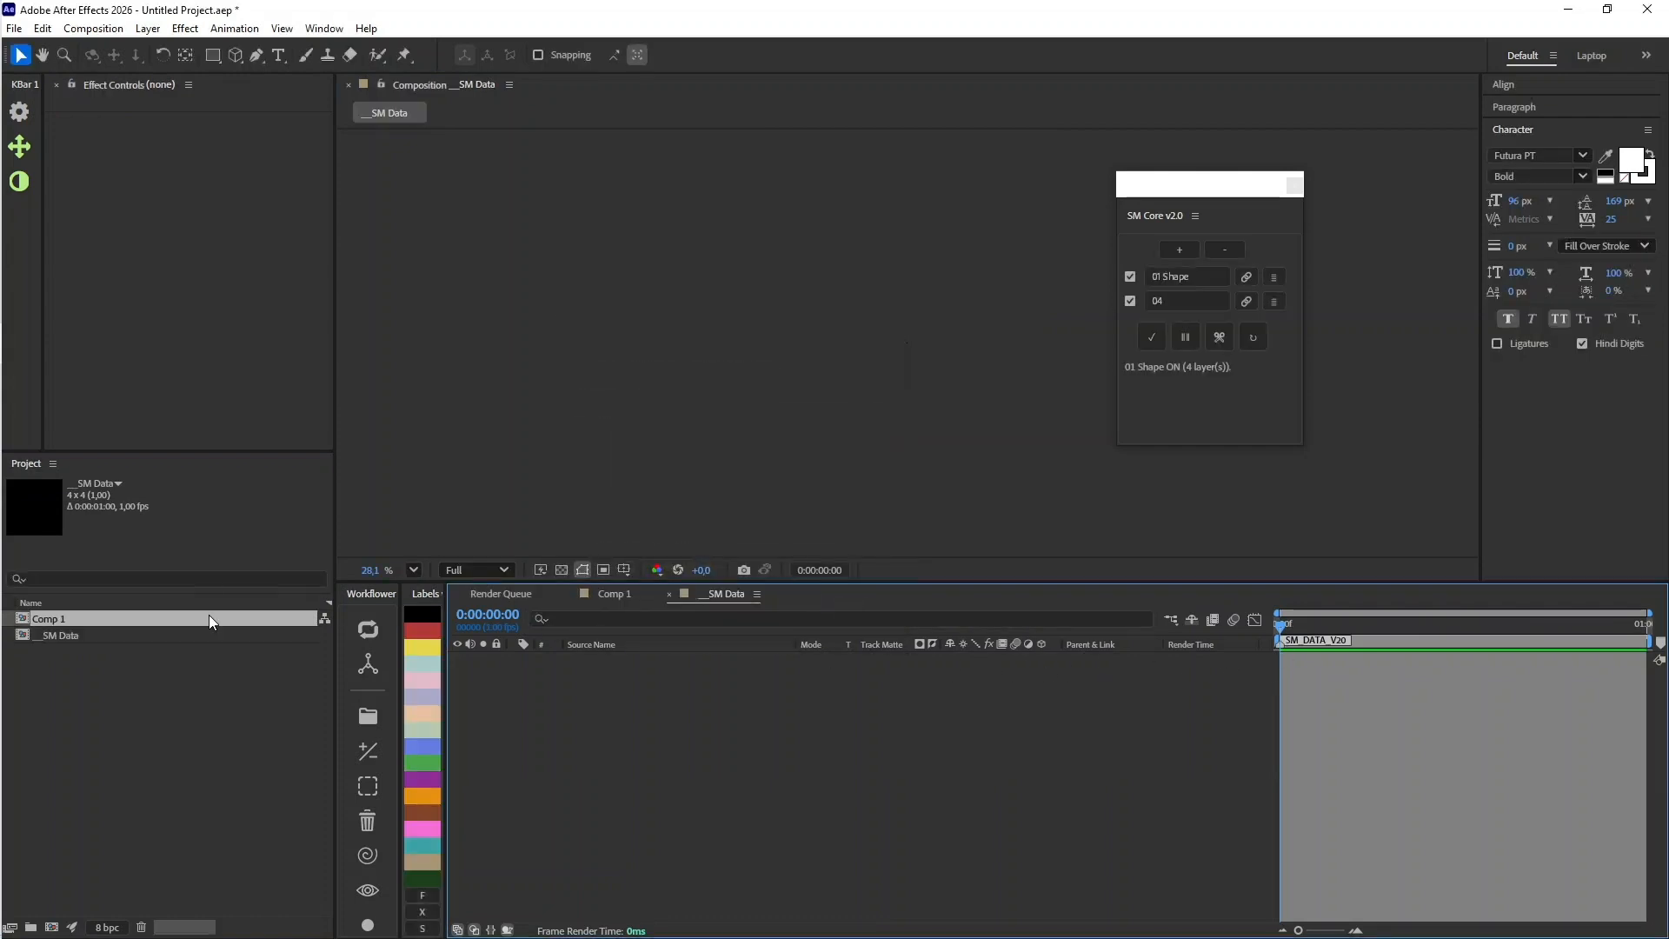
Step: Open SM Core v2.0.jsx from the ScriptUI Panels folder in Notepad++, examine its code, and return to After Effects
{"action": "key", "text": "alt+Tab"}
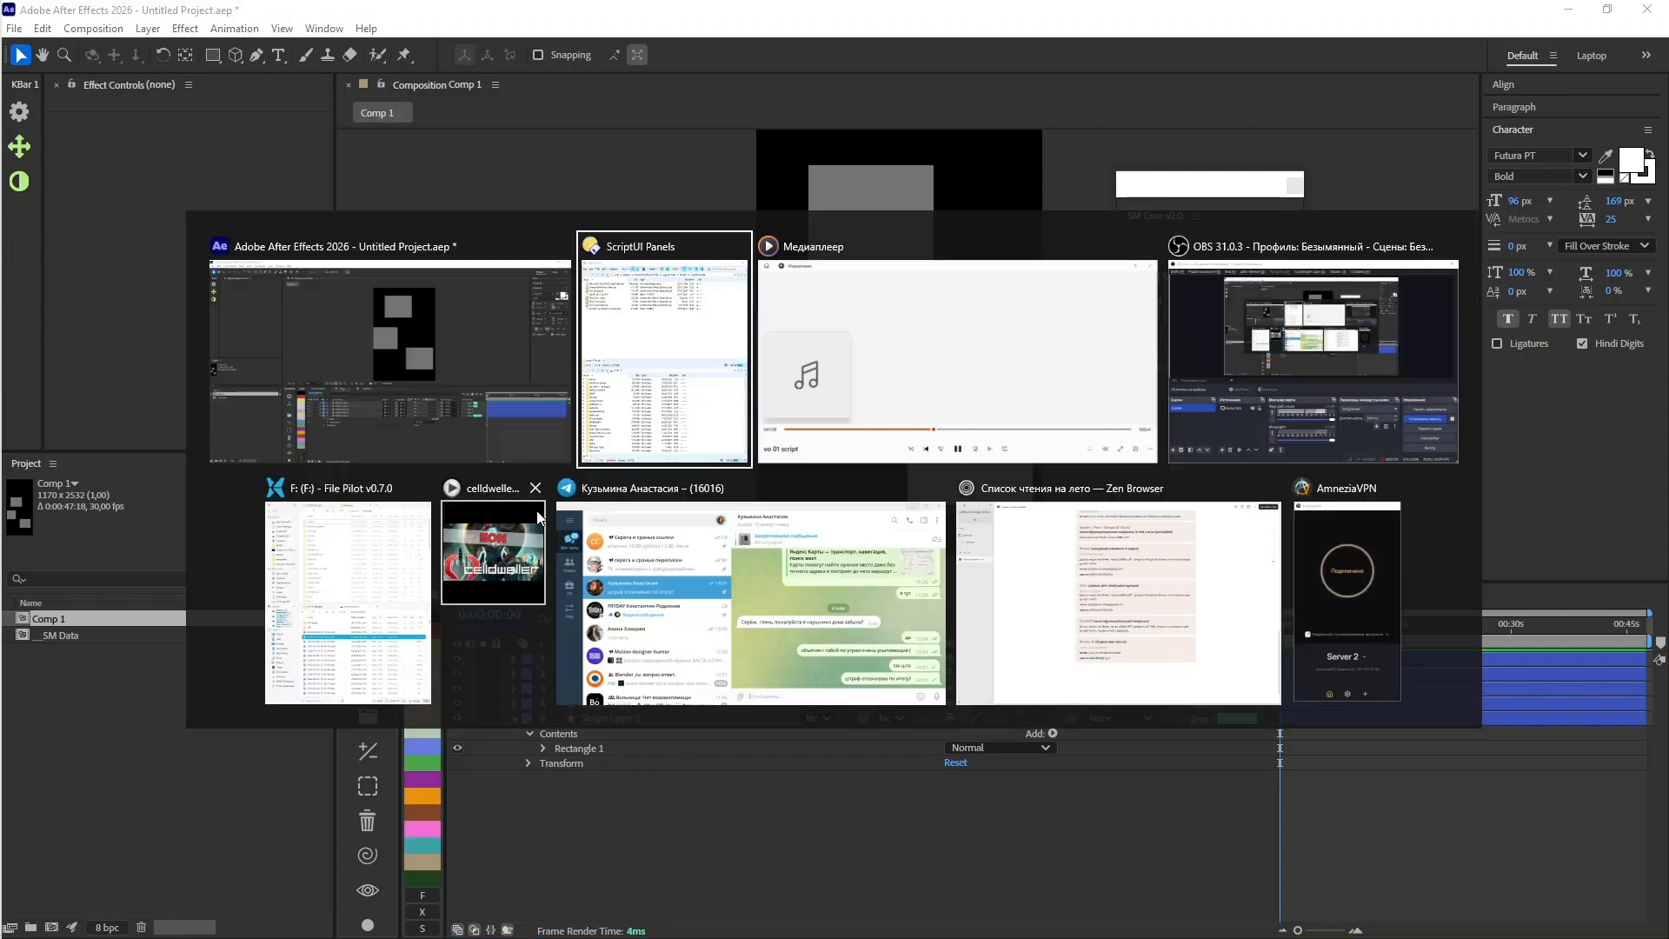
{"action": "left_click", "coordinate": [566, 193]}
{"action": "double_click", "coordinate": [566, 193]}
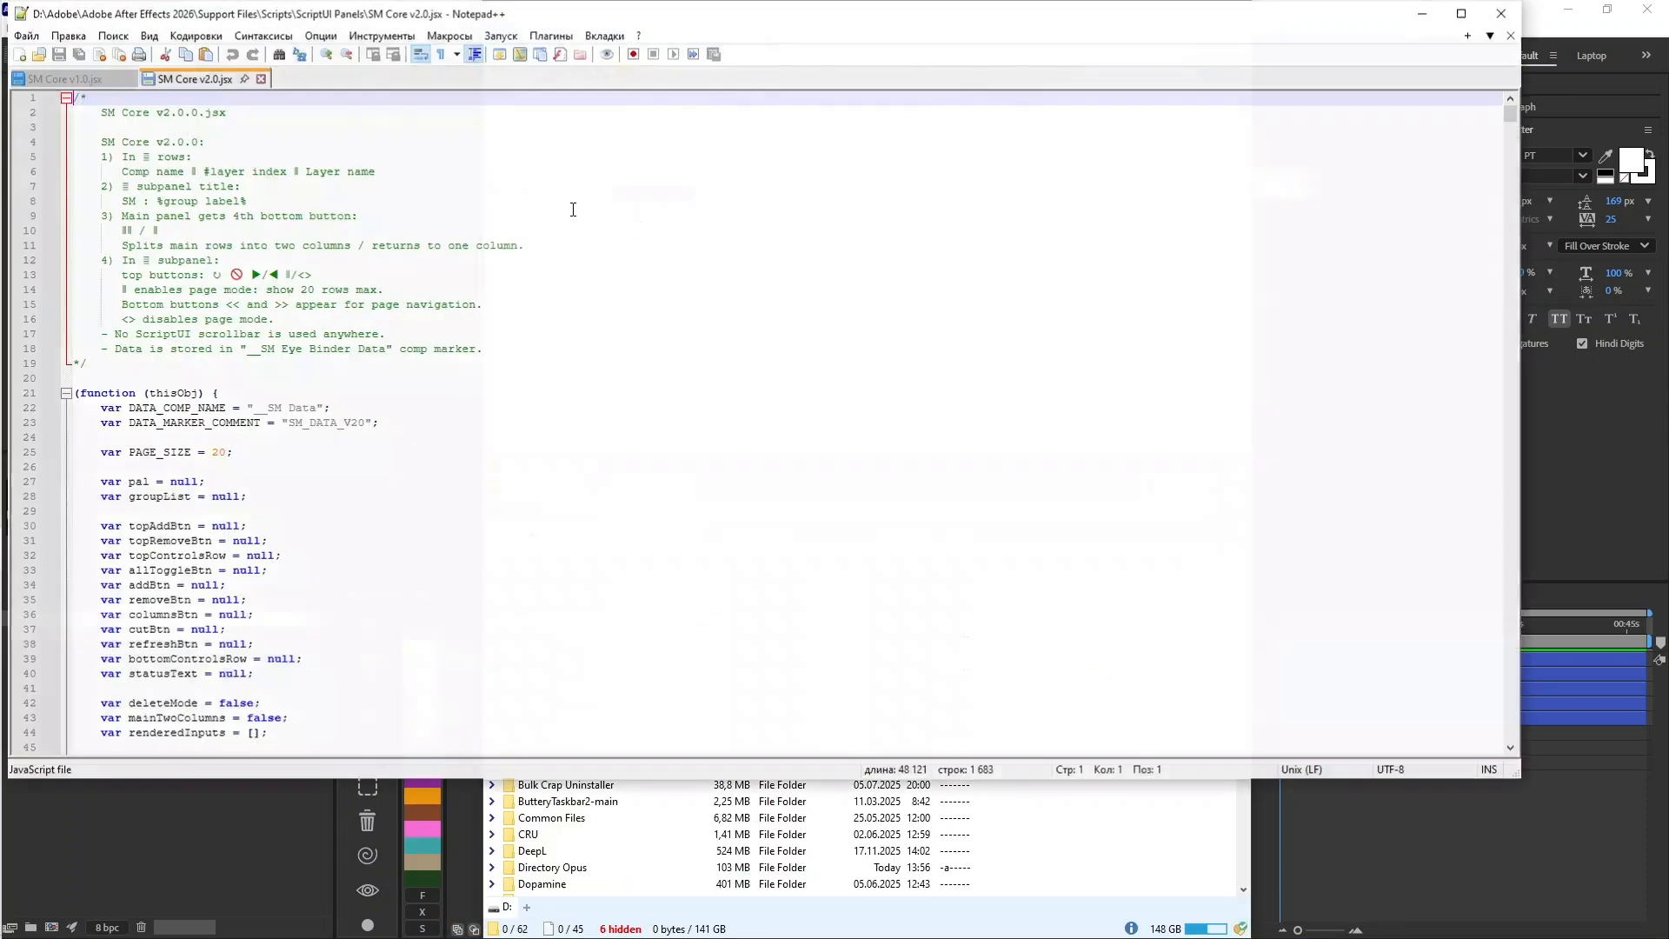
{"action": "scroll", "coordinate": [593, 280], "scroll_direction": "down", "scroll_amount": 13}
{"action": "scroll", "coordinate": [594, 280], "scroll_direction": "down", "scroll_amount": 8}
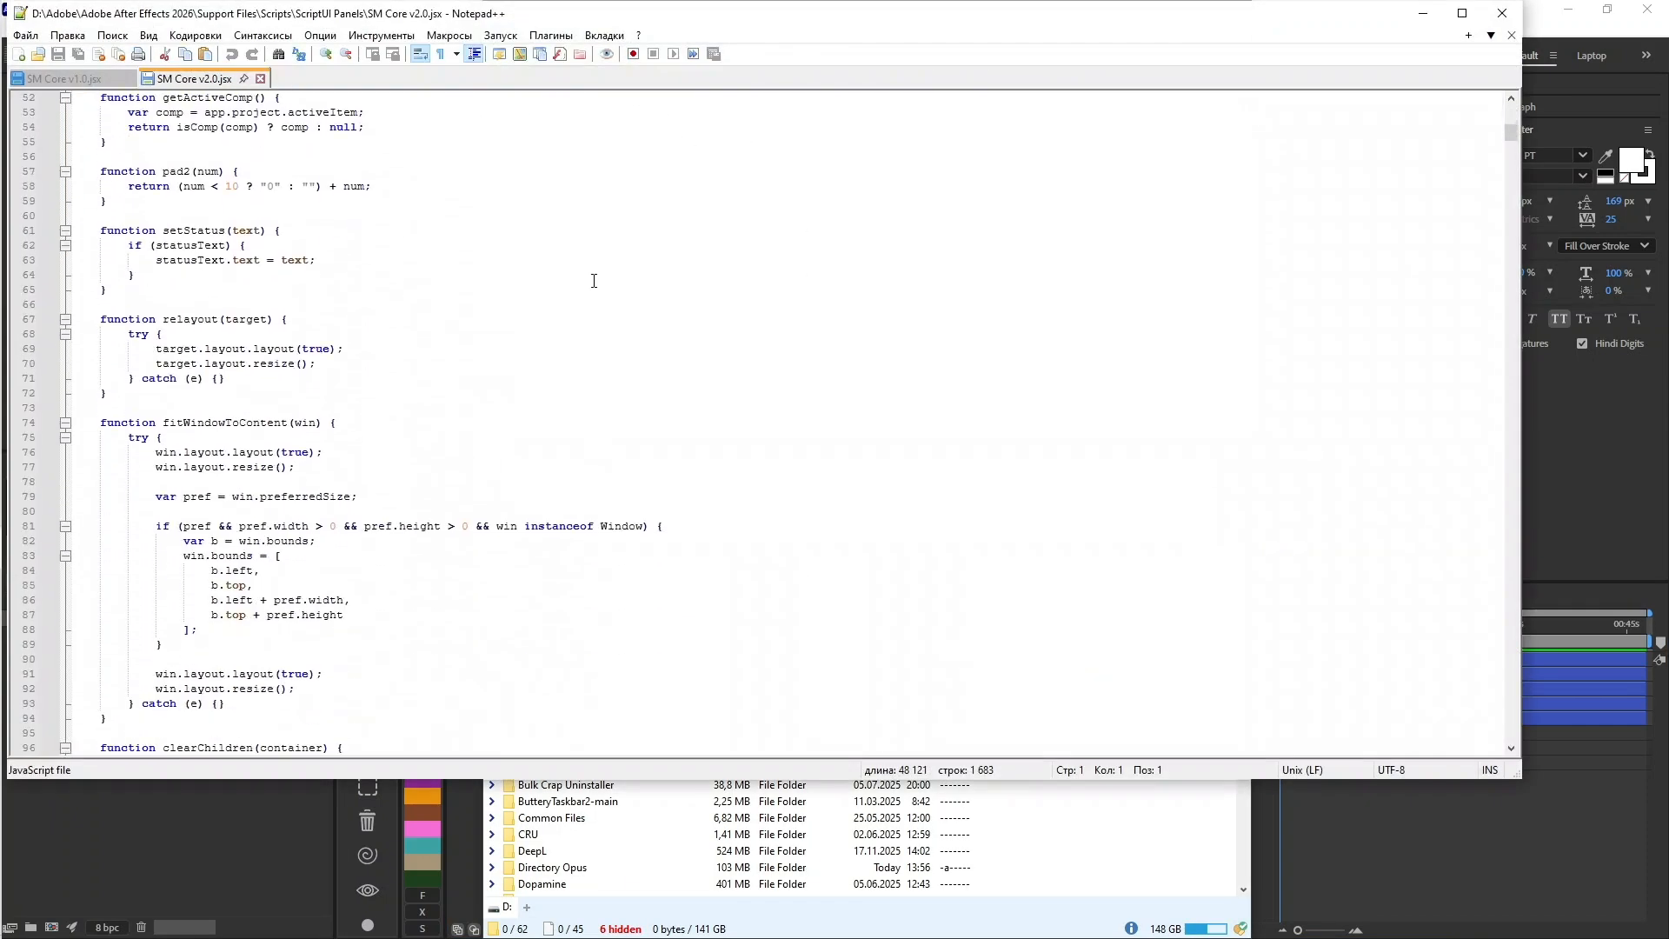
{"action": "key", "text": "alt+Tab"}
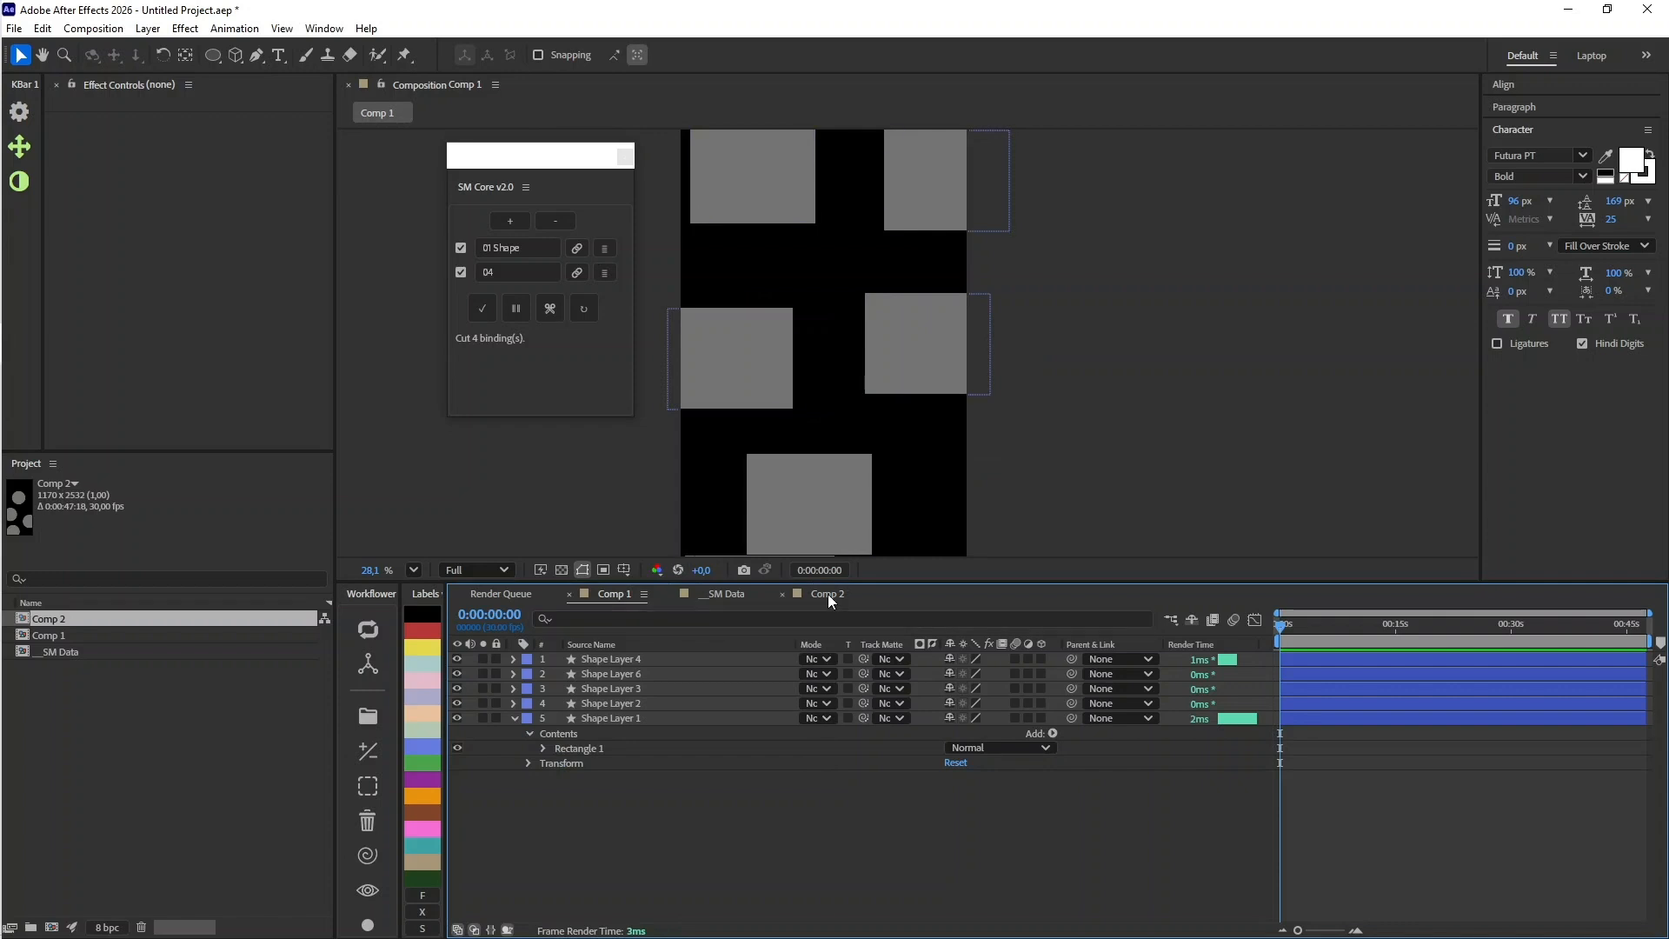
Step: Bind all four shape layers of Comp 2 to the 01 Shape group
{"action": "left_click", "coordinate": [828, 594]}
{"action": "left_click", "coordinate": [666, 705]}
{"action": "key", "text": "ctrl+a"}
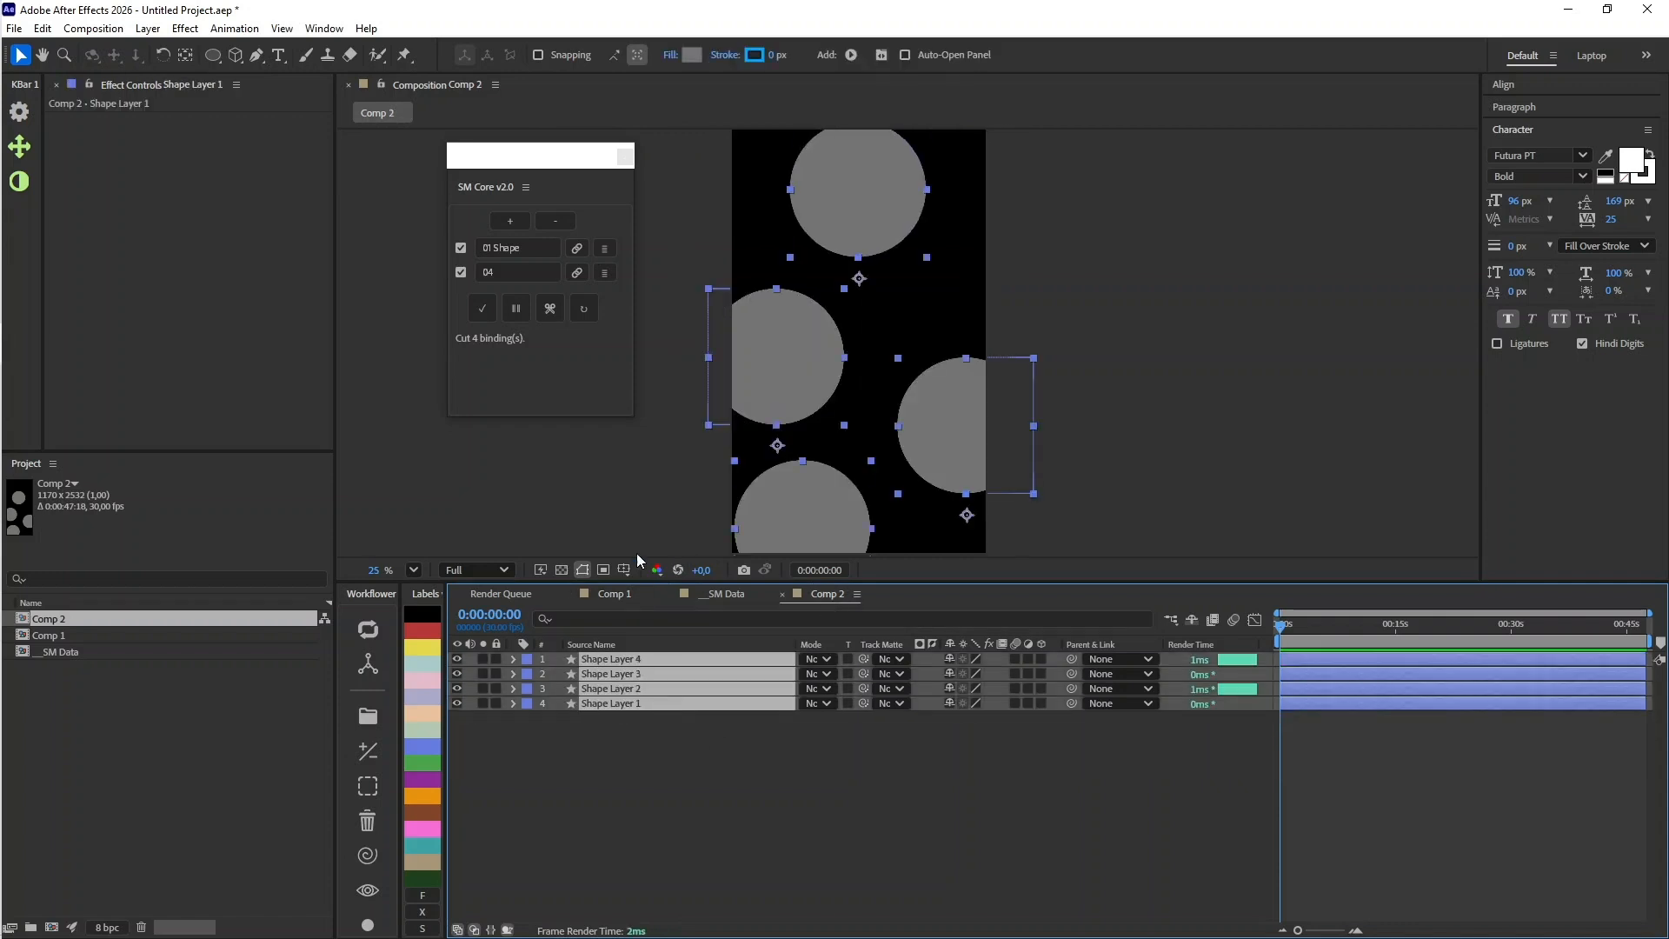
{"action": "left_click", "coordinate": [577, 248]}
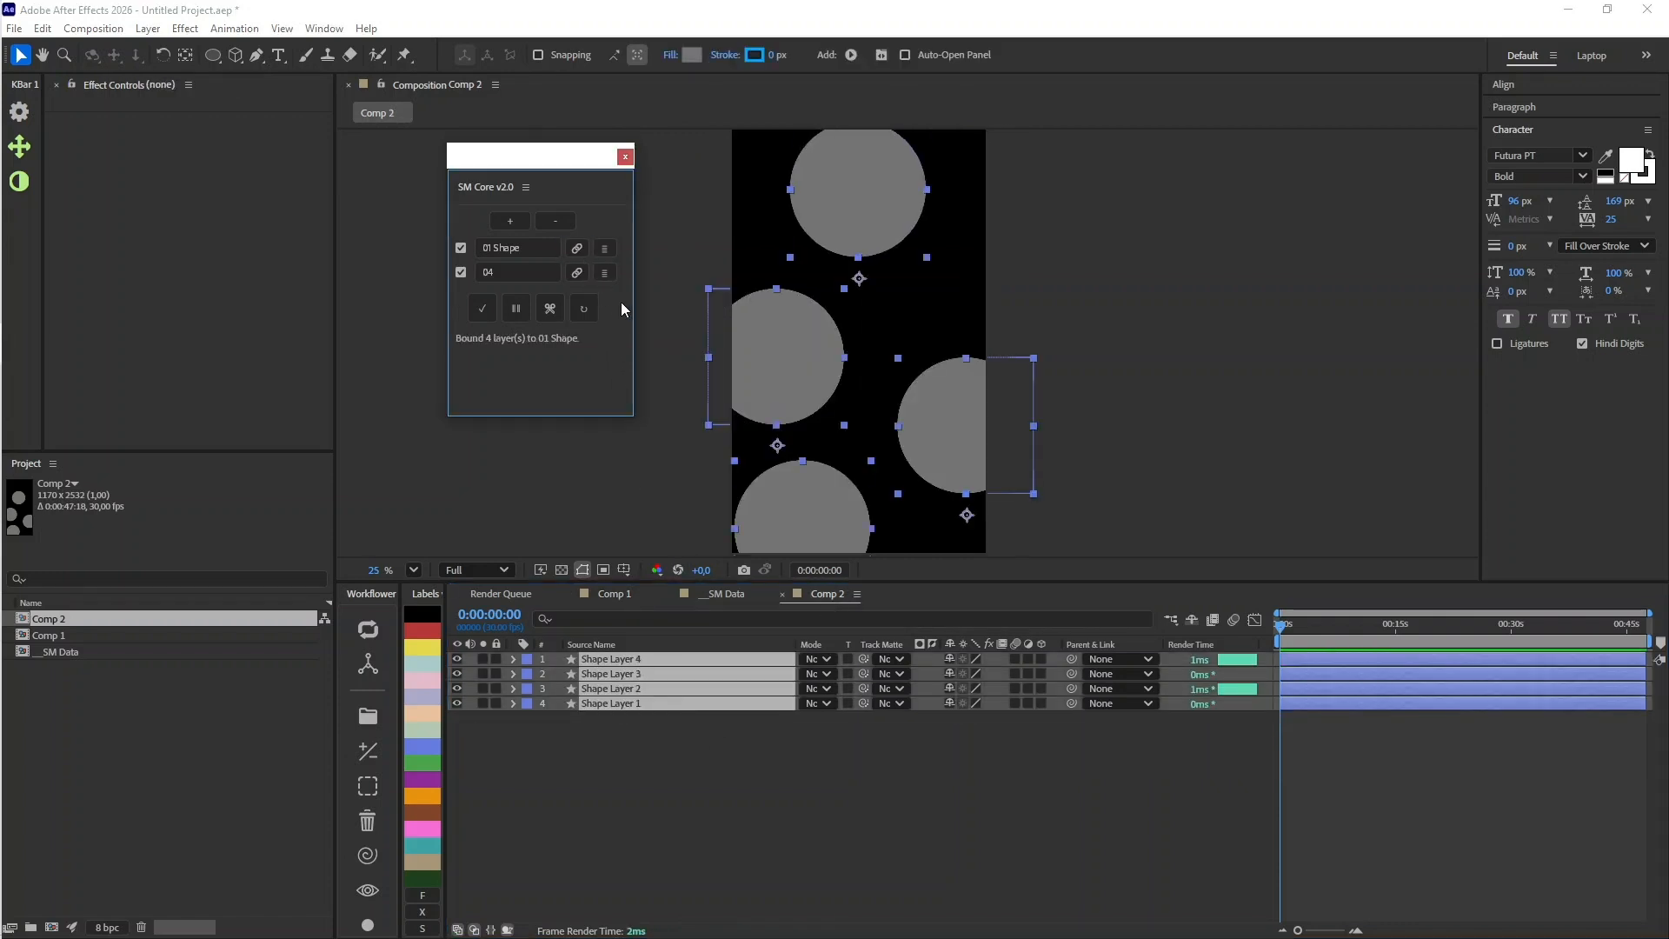
Step: Open the 01 Shape group's list of bound layers and place its window in the empty area beside the composition
{"action": "left_click_drag", "start_coordinate": [665, 335], "coordinate": [671, 347]}
{"action": "left_click", "coordinate": [579, 184]}
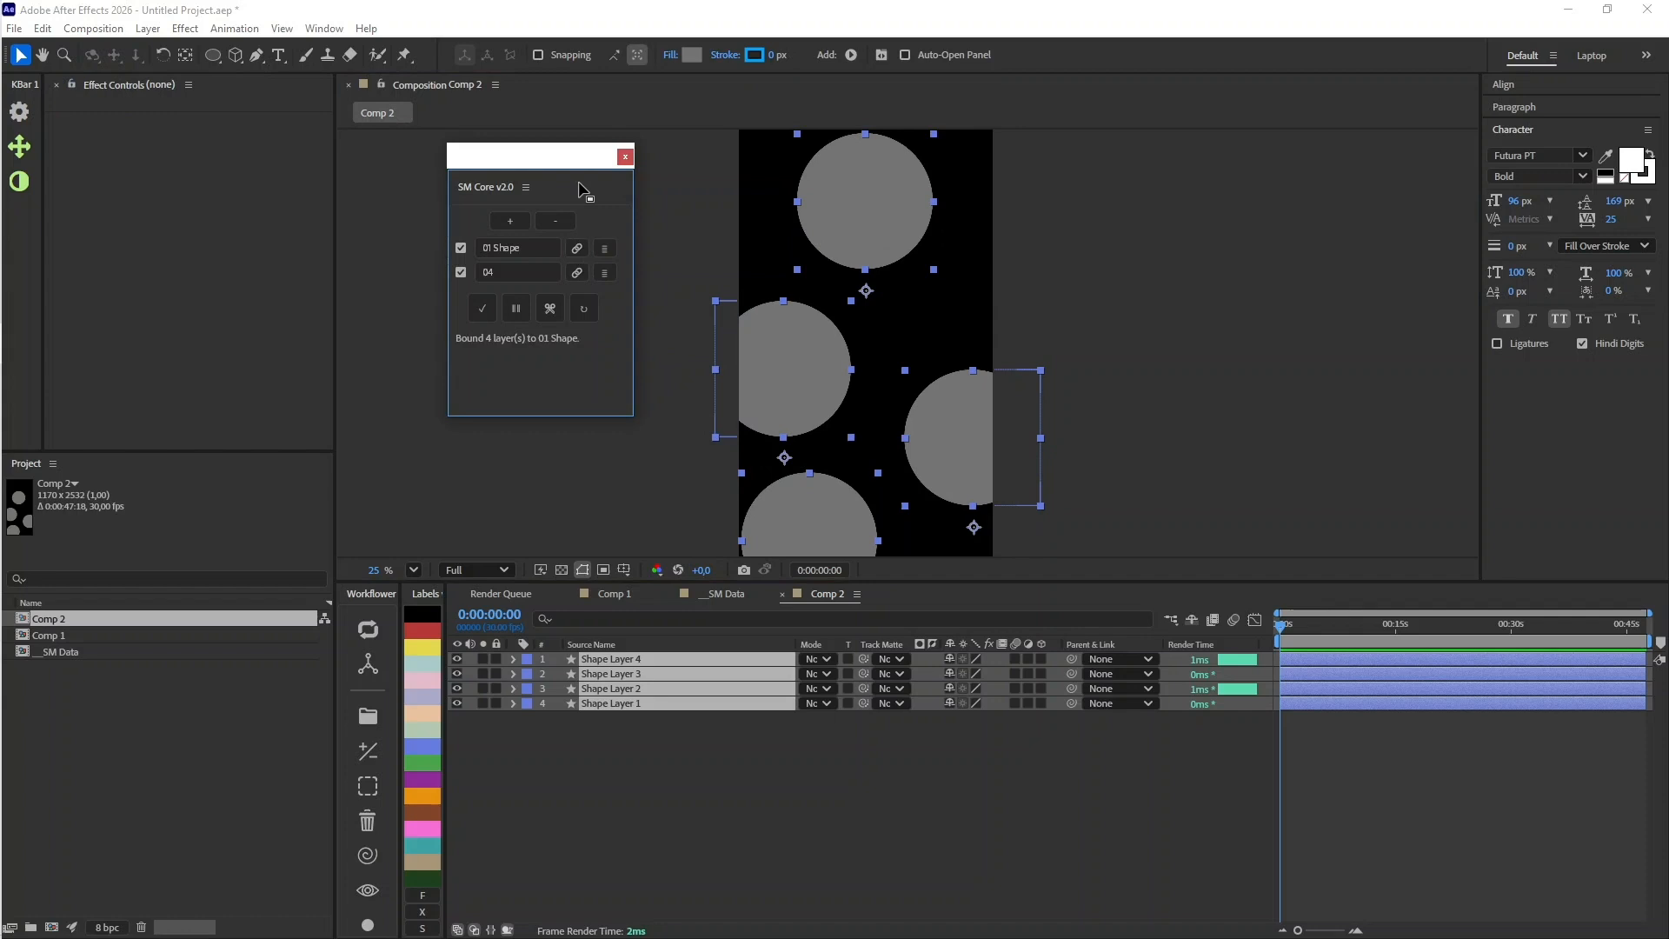
{"action": "left_click", "coordinate": [606, 251]}
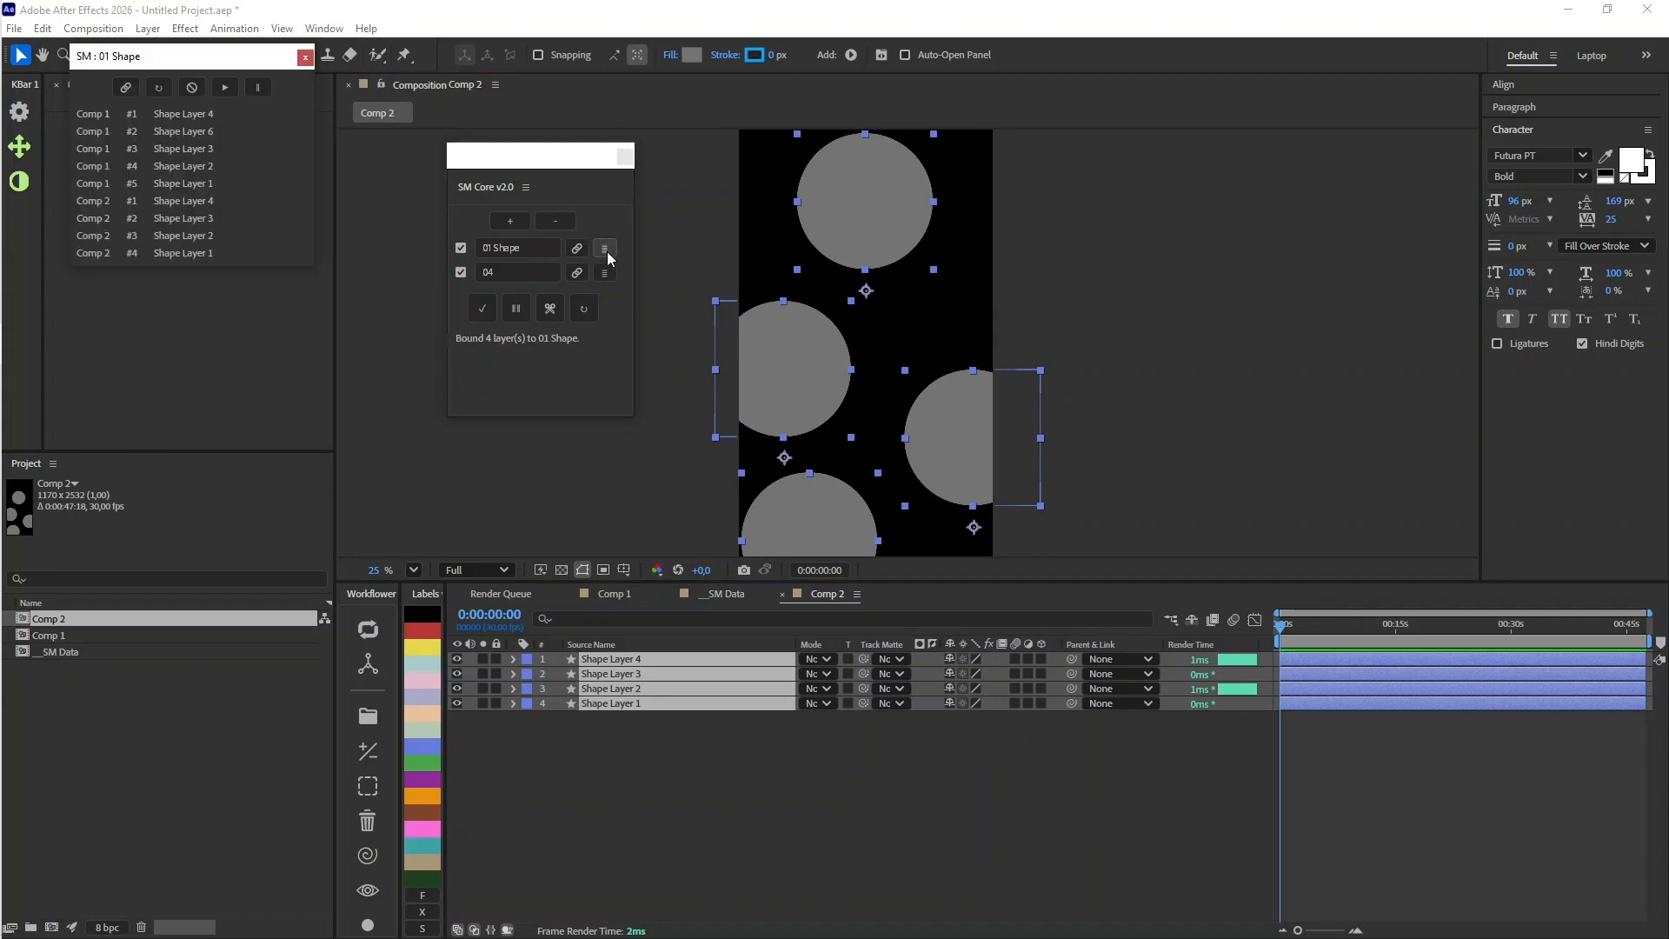
{"action": "left_click_drag", "start_coordinate": [213, 67], "coordinate": [1212, 174]}
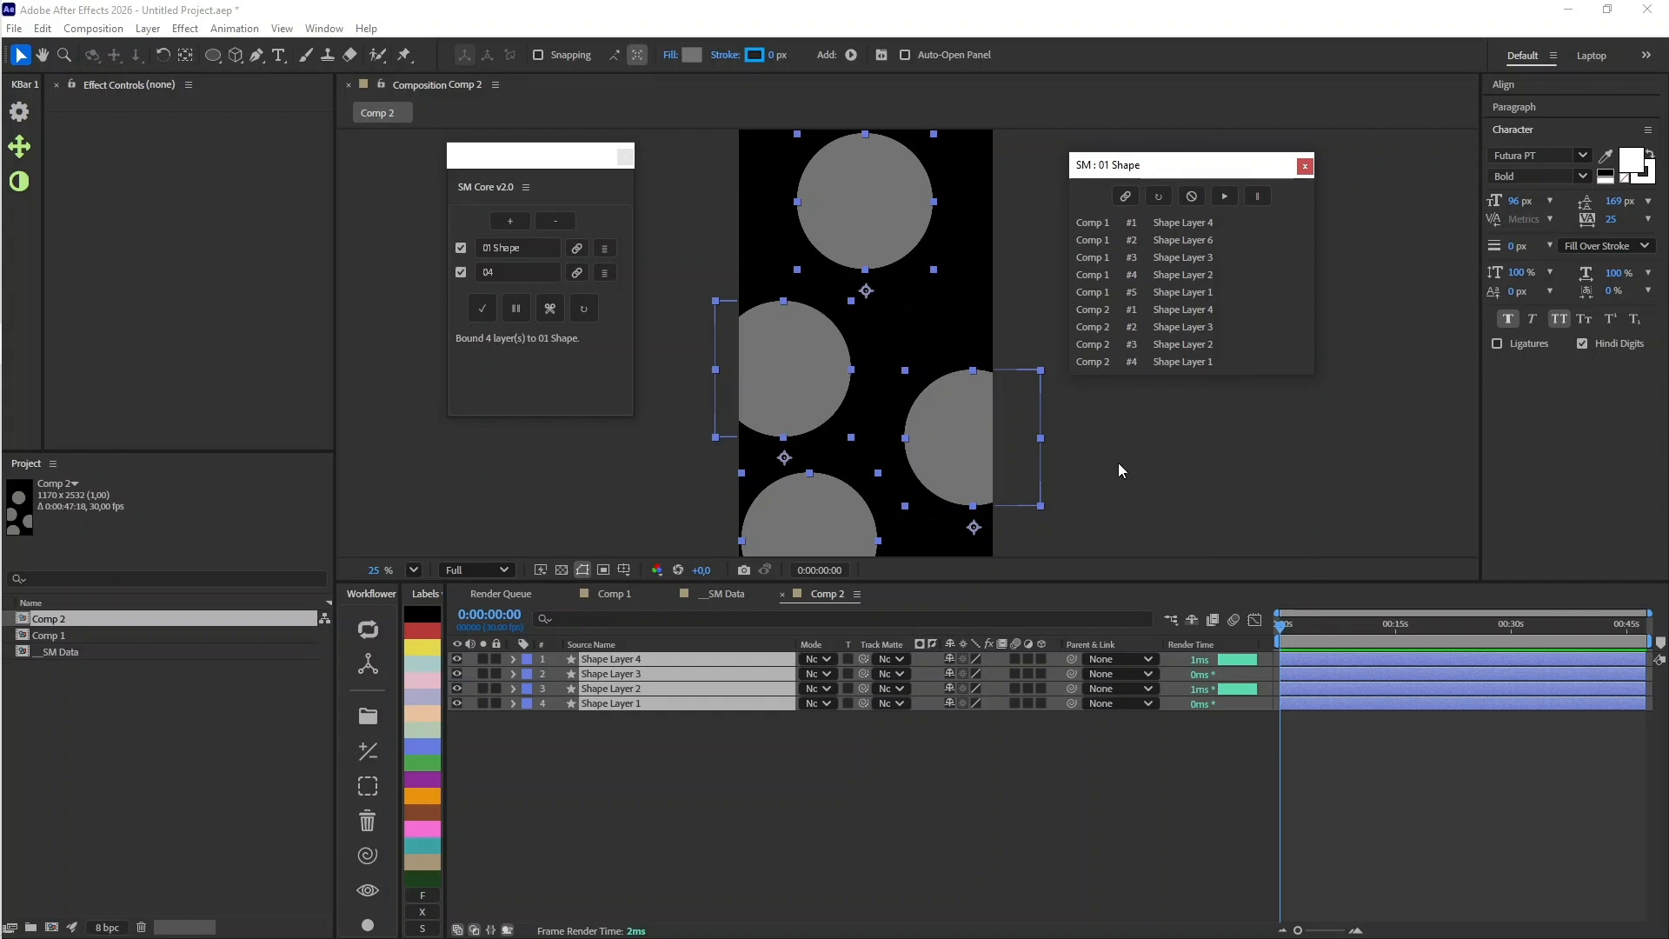
Step: Duplicate Shape Layer 4 in Comp 2, move the copy to the composition's lower right corner, and bind it to 01 Shape
{"action": "left_click", "coordinate": [628, 765]}
{"action": "left_click_drag", "start_coordinate": [857, 396], "coordinate": [865, 285]}
{"action": "left_click", "coordinate": [823, 433]}
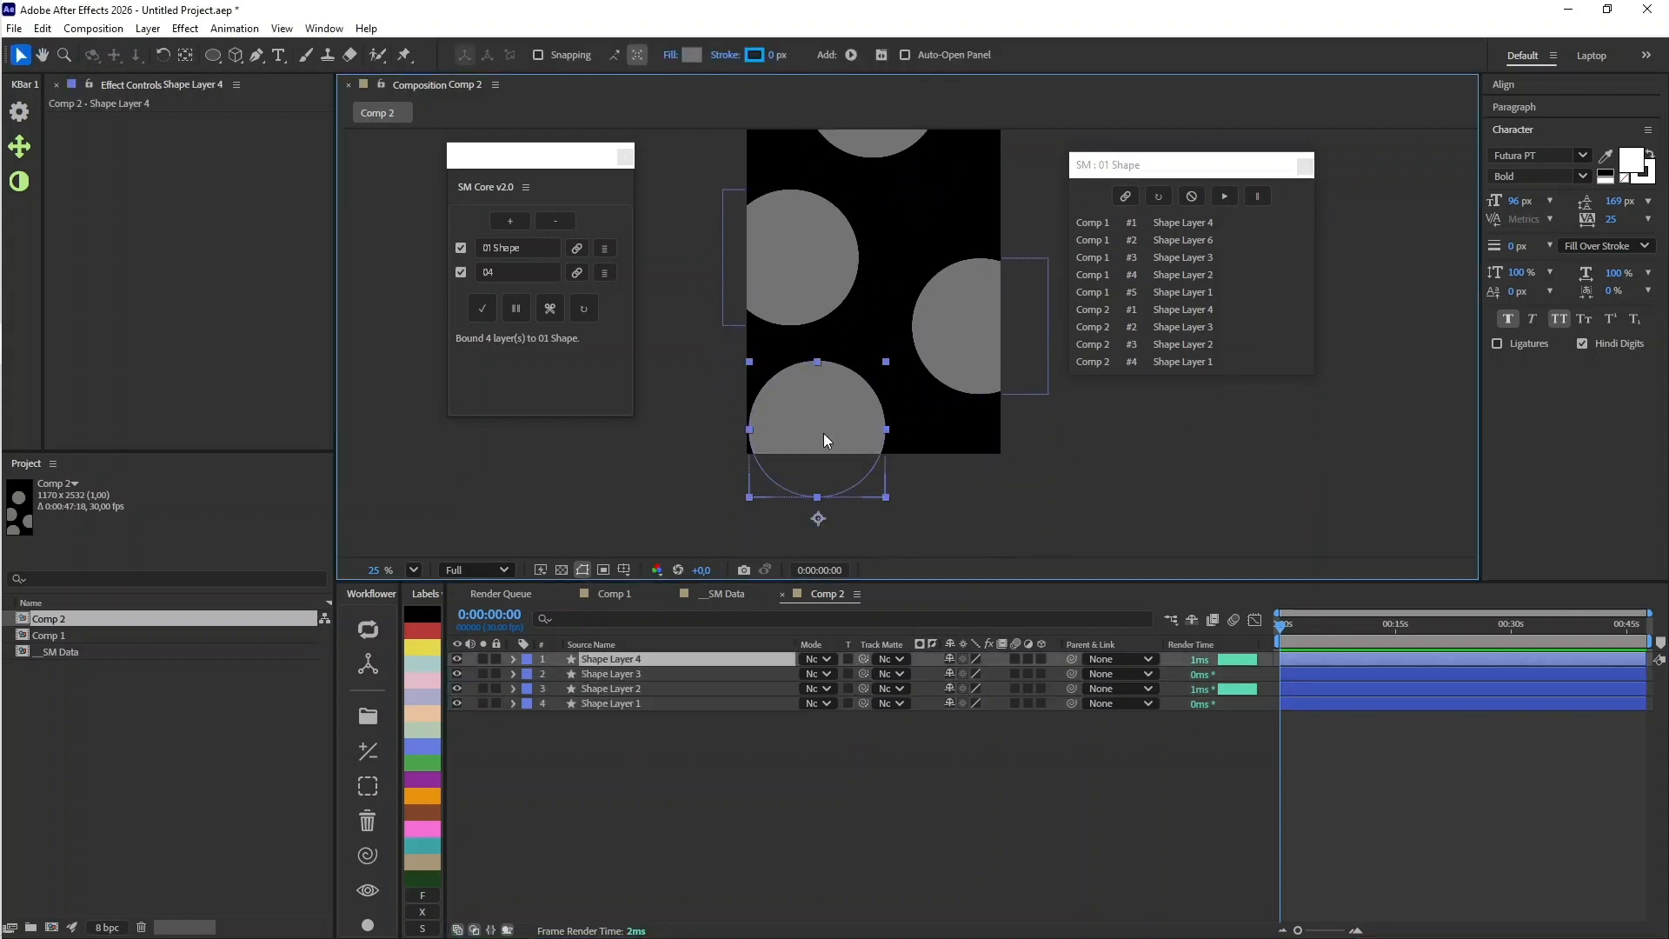
{"action": "key", "text": "ctrl+d"}
{"action": "left_click_drag", "start_coordinate": [822, 433], "coordinate": [982, 477]}
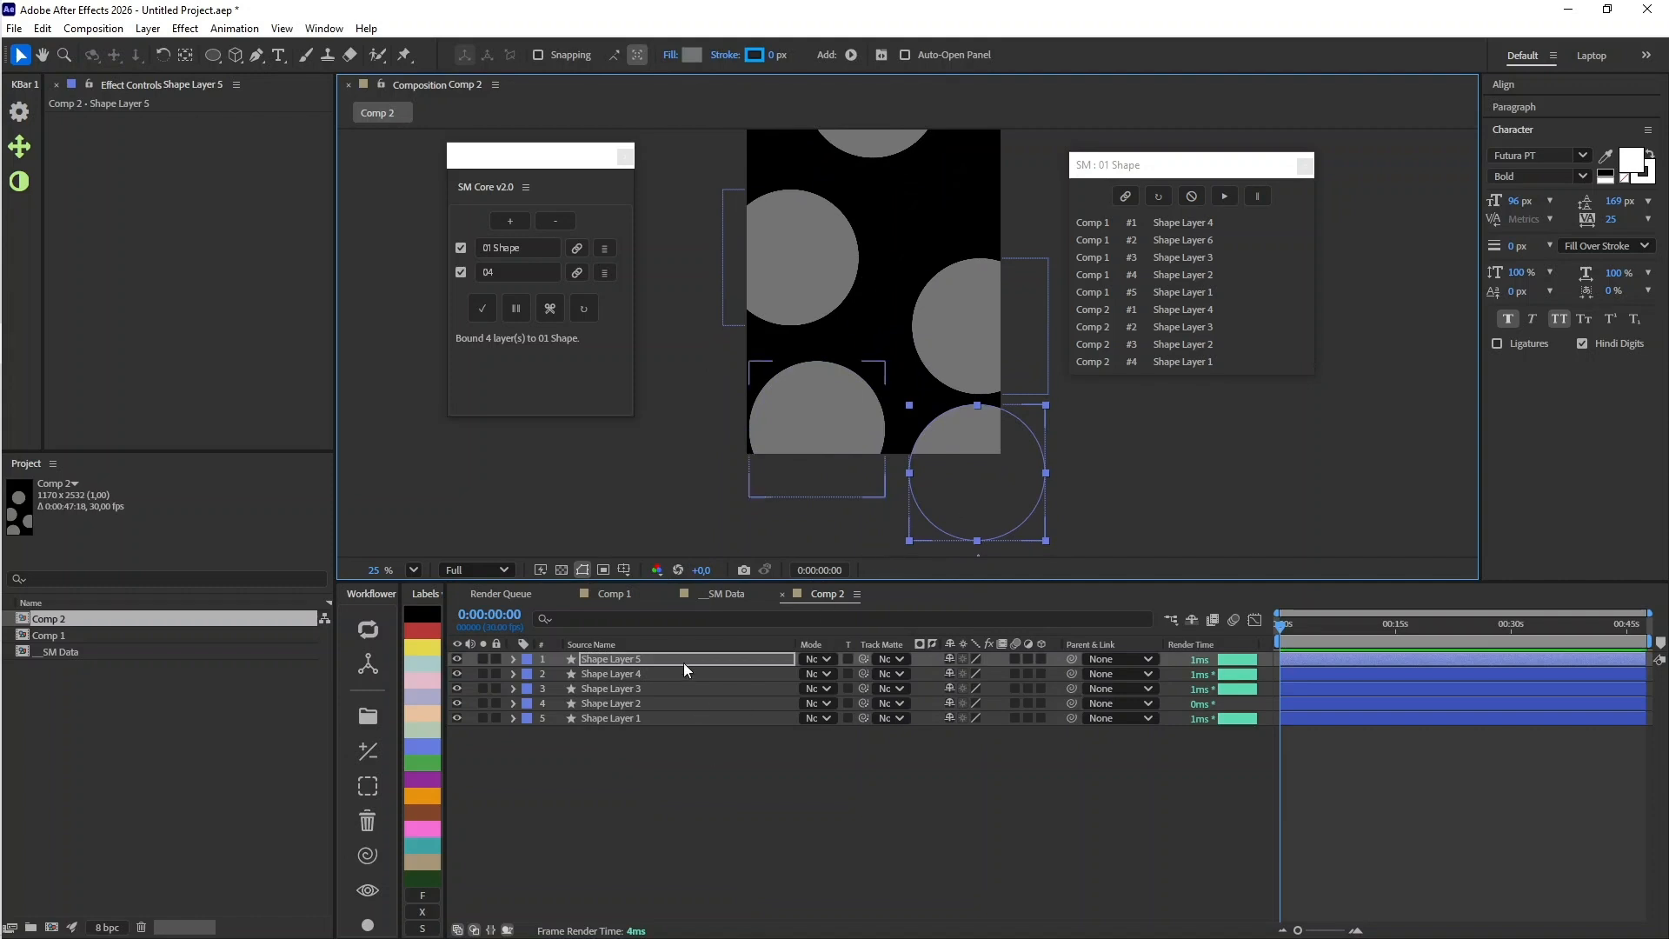
{"action": "left_click", "coordinate": [1126, 196]}
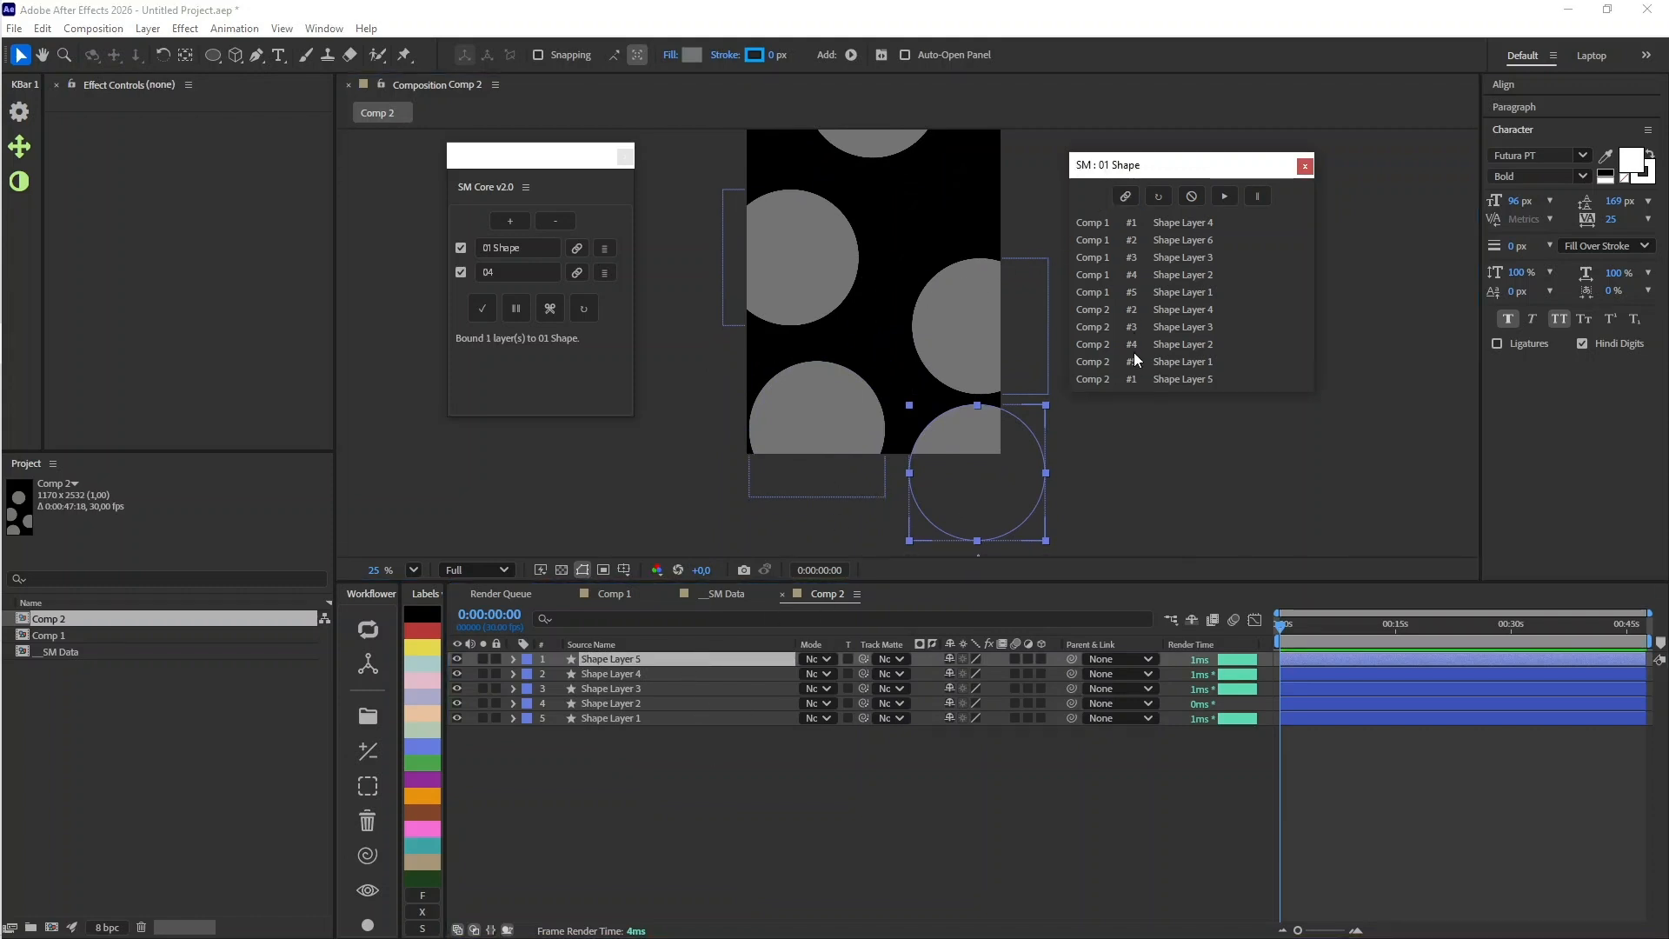
Step: Duplicate Shape Layer 4 in Comp 1, separate the two rectangles, bind Shape Layer 7 to 01 Shape, and refresh the group's list
{"action": "left_click", "coordinate": [598, 596]}
{"action": "left_click", "coordinate": [628, 661]}
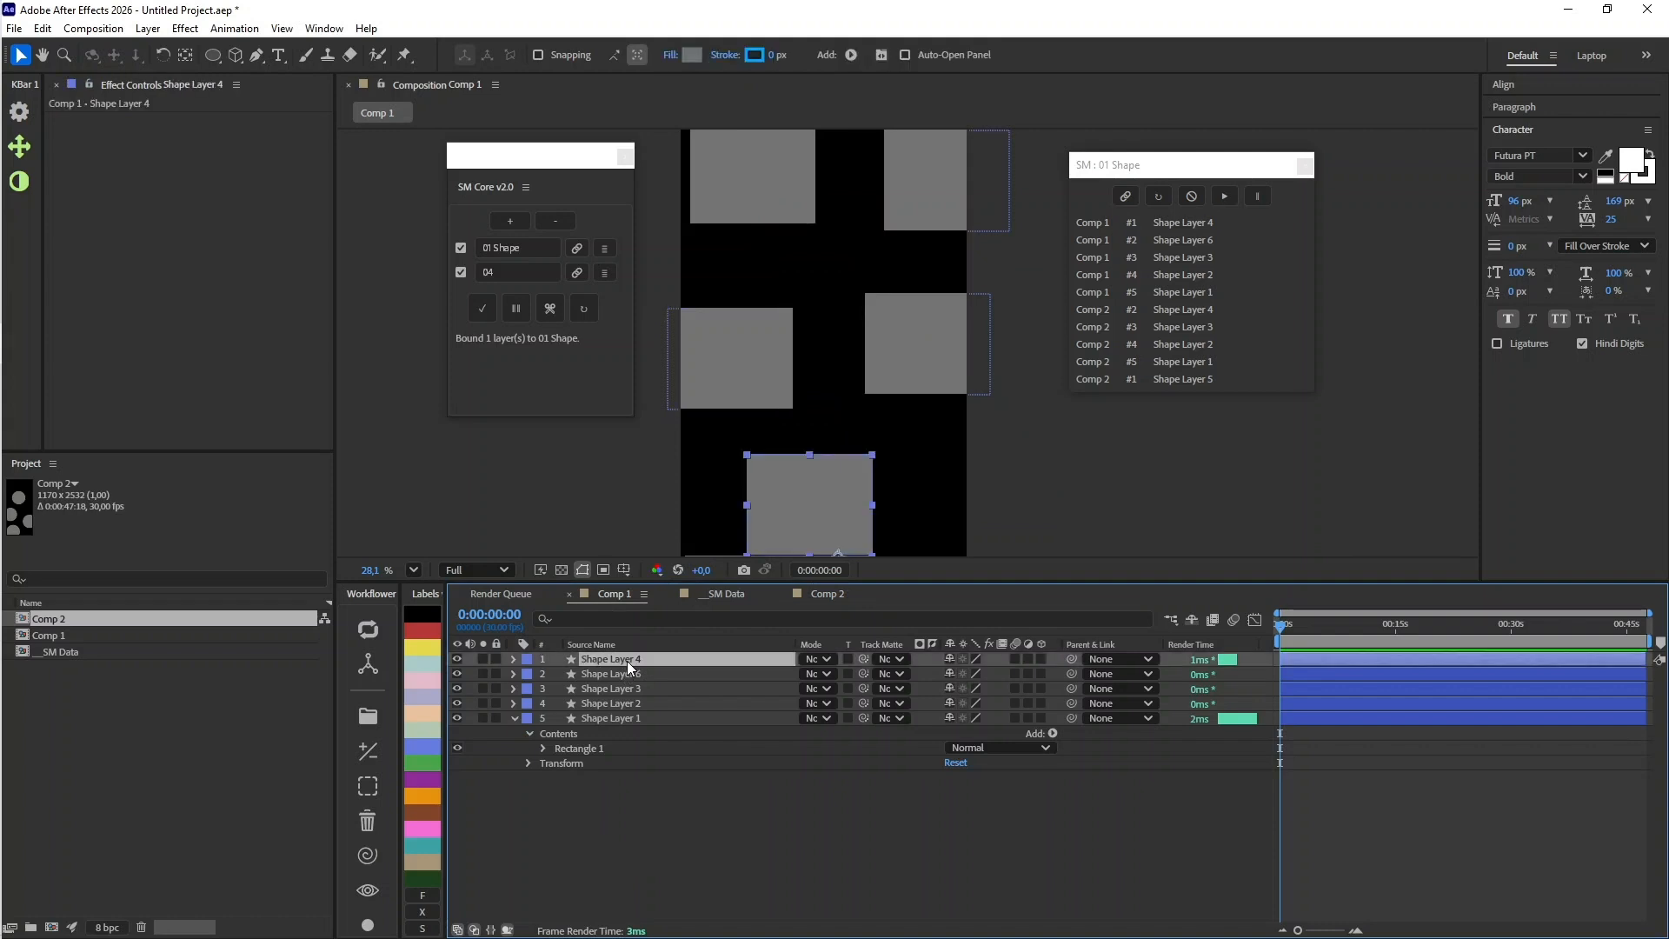
{"action": "key", "text": "ctrl+d"}
{"action": "left_click_drag", "start_coordinate": [824, 504], "coordinate": [973, 483]}
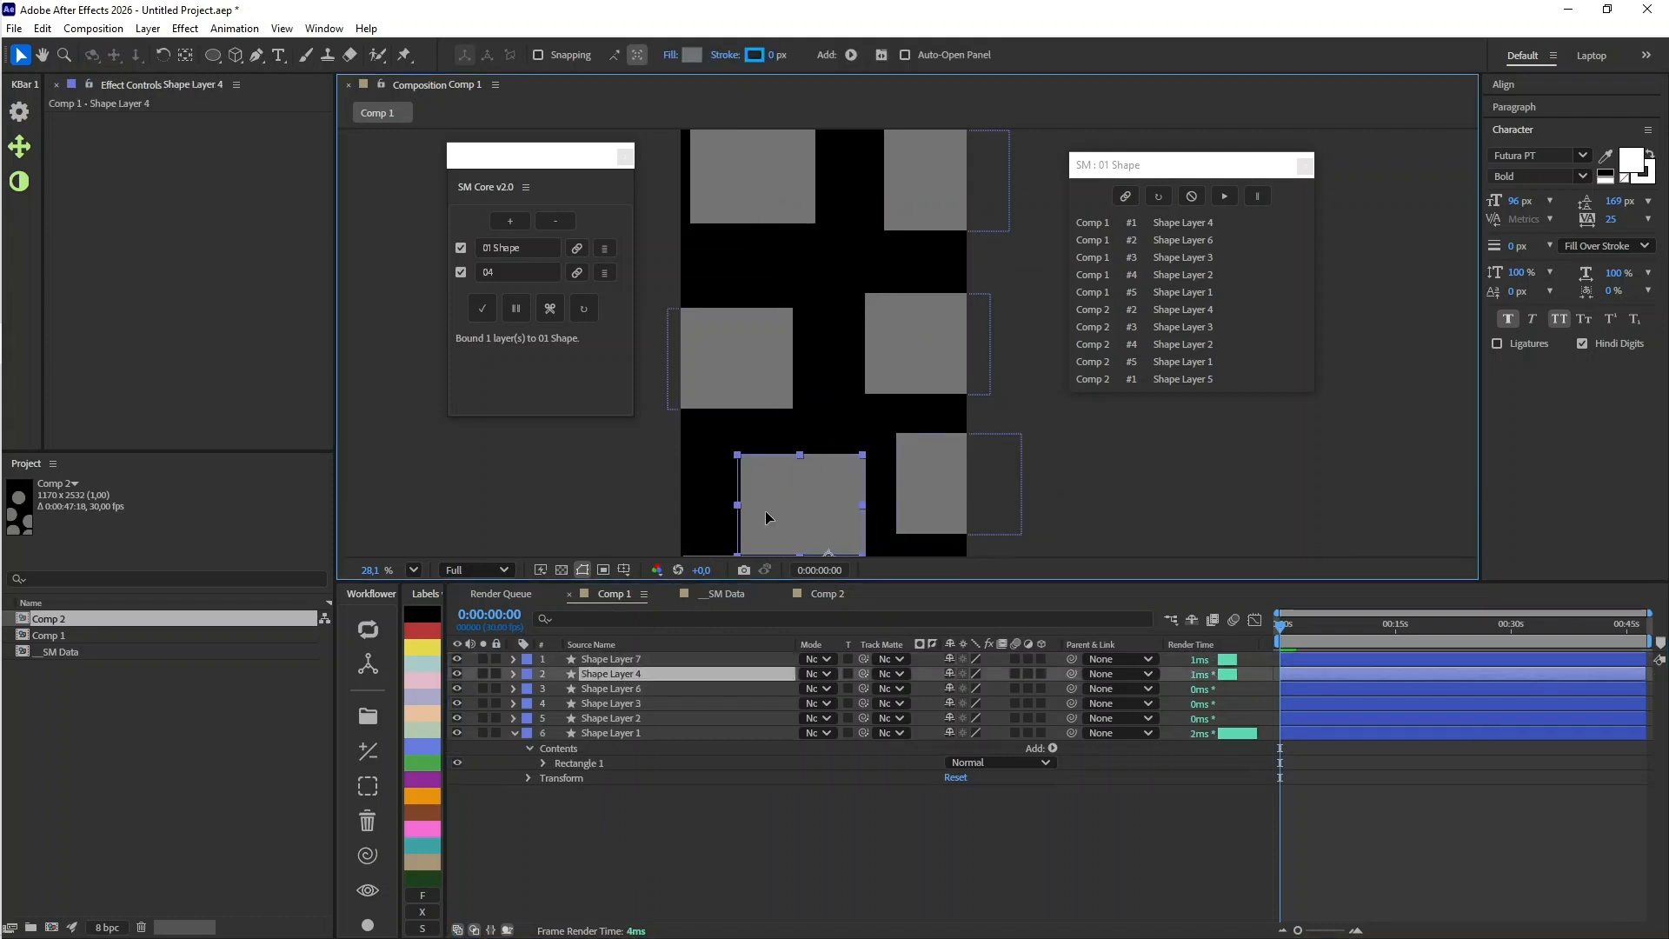
{"action": "left_click", "coordinate": [582, 247]}
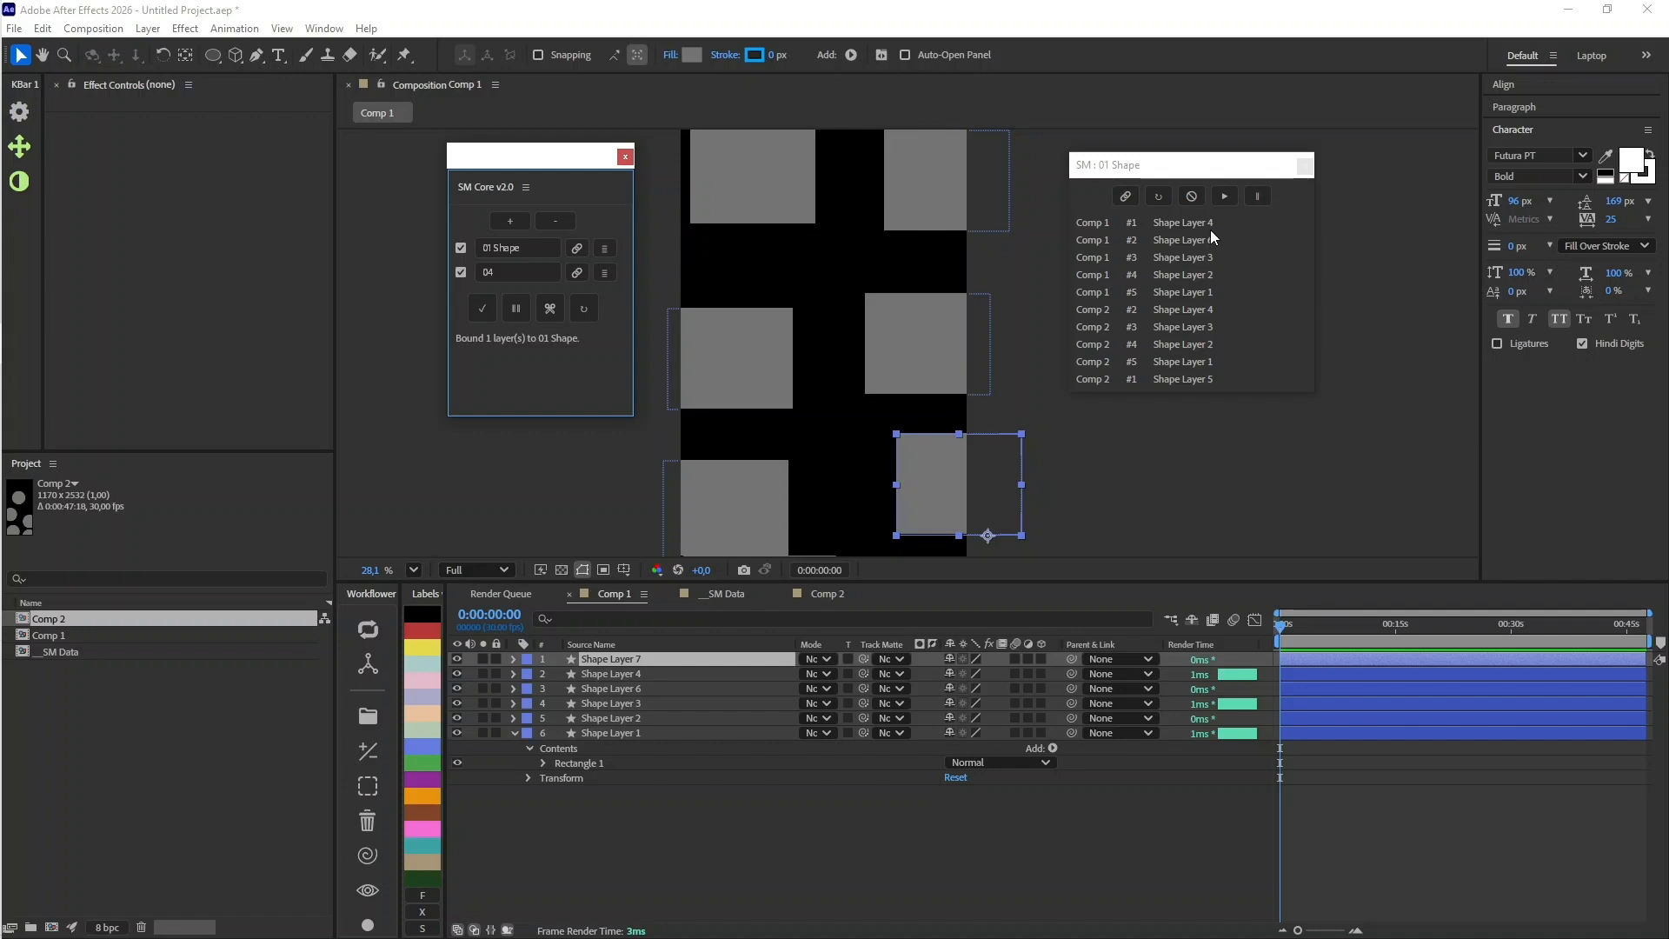
{"action": "left_click", "coordinate": [1163, 201]}
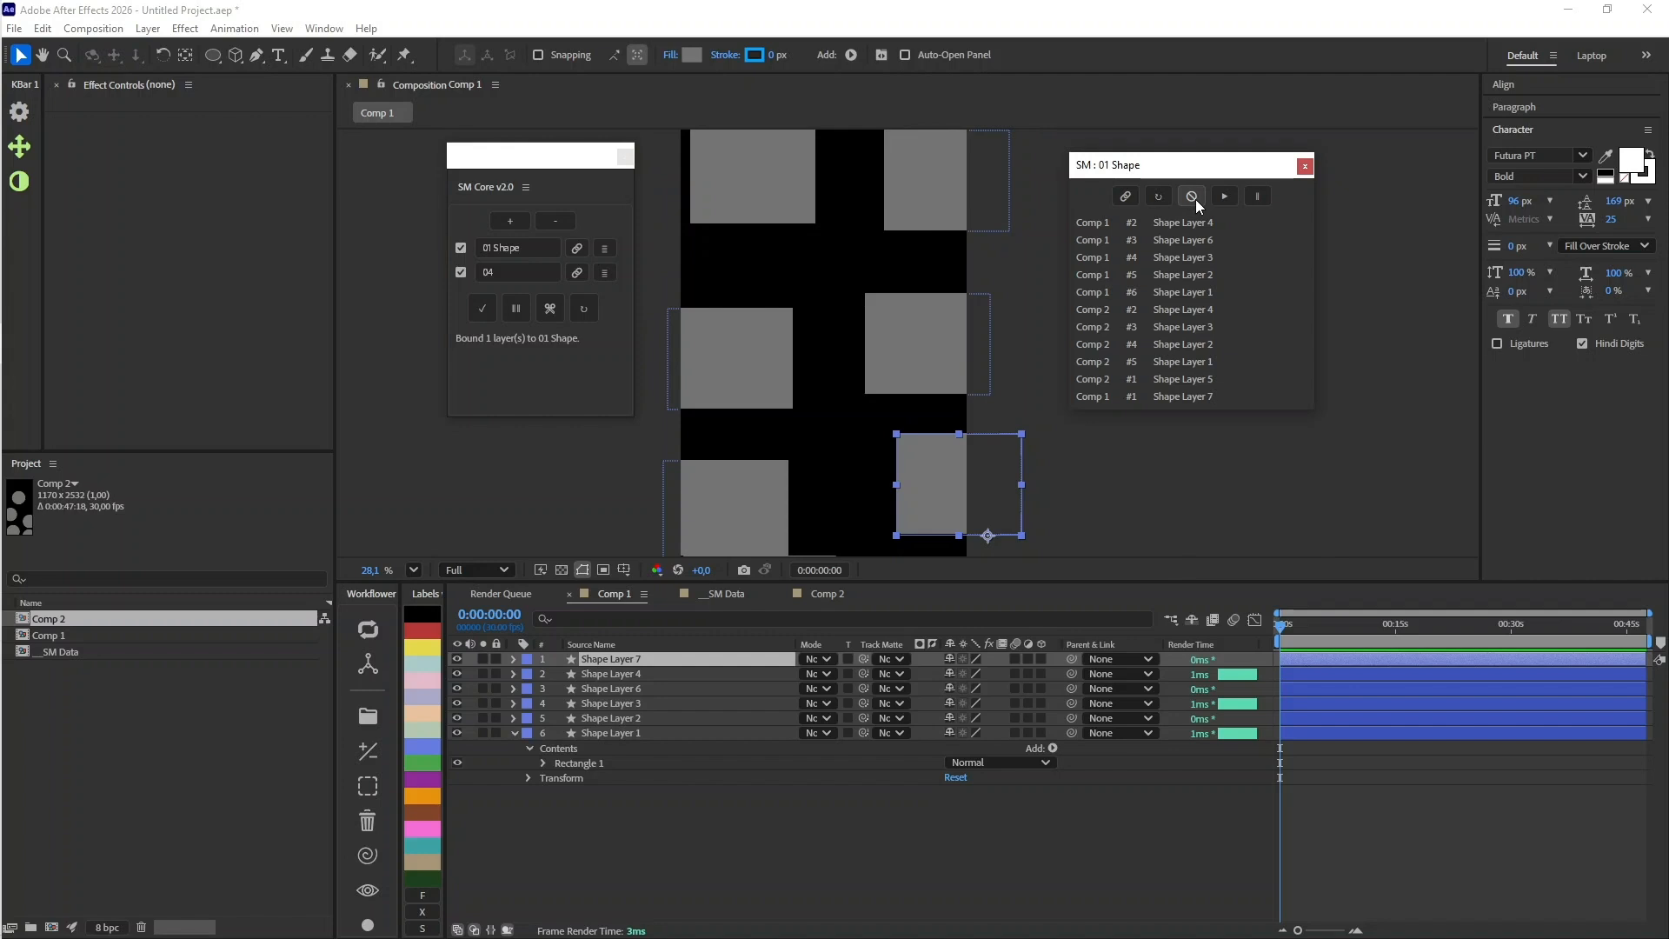
Step: Unbind all layers from the 01 Shape group and bind all six Comp 1 layers to it
{"action": "left_click", "coordinate": [1196, 200]}
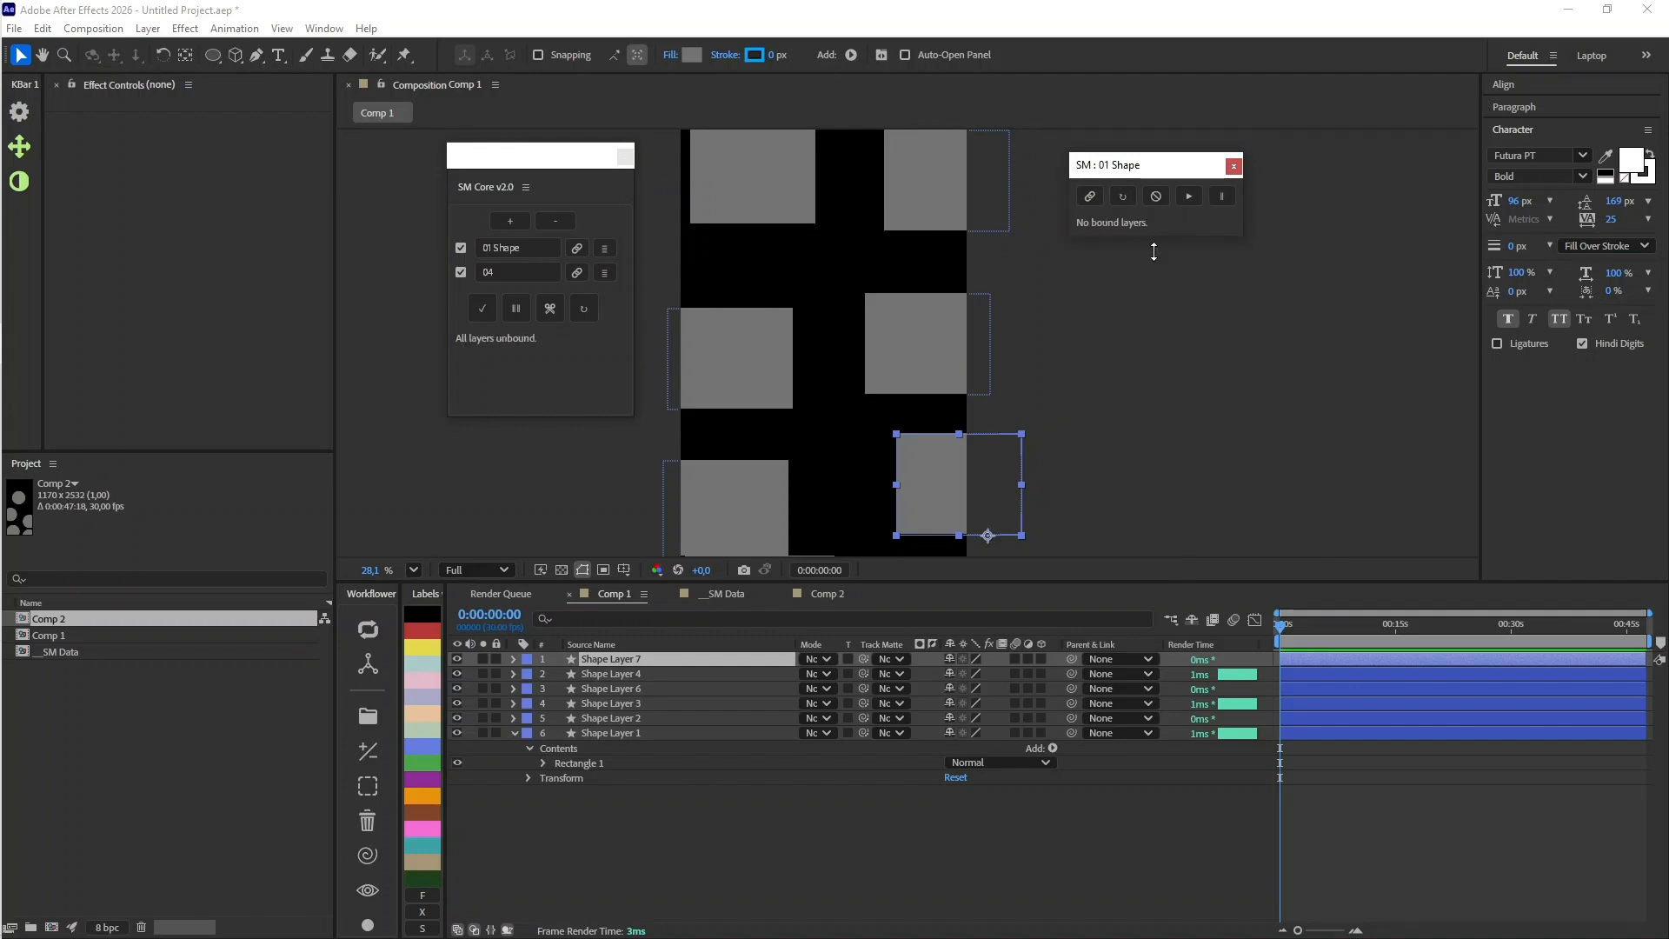
{"action": "left_click", "coordinate": [755, 675]}
{"action": "key", "text": "ctrl+a"}
{"action": "left_click", "coordinate": [576, 248]}
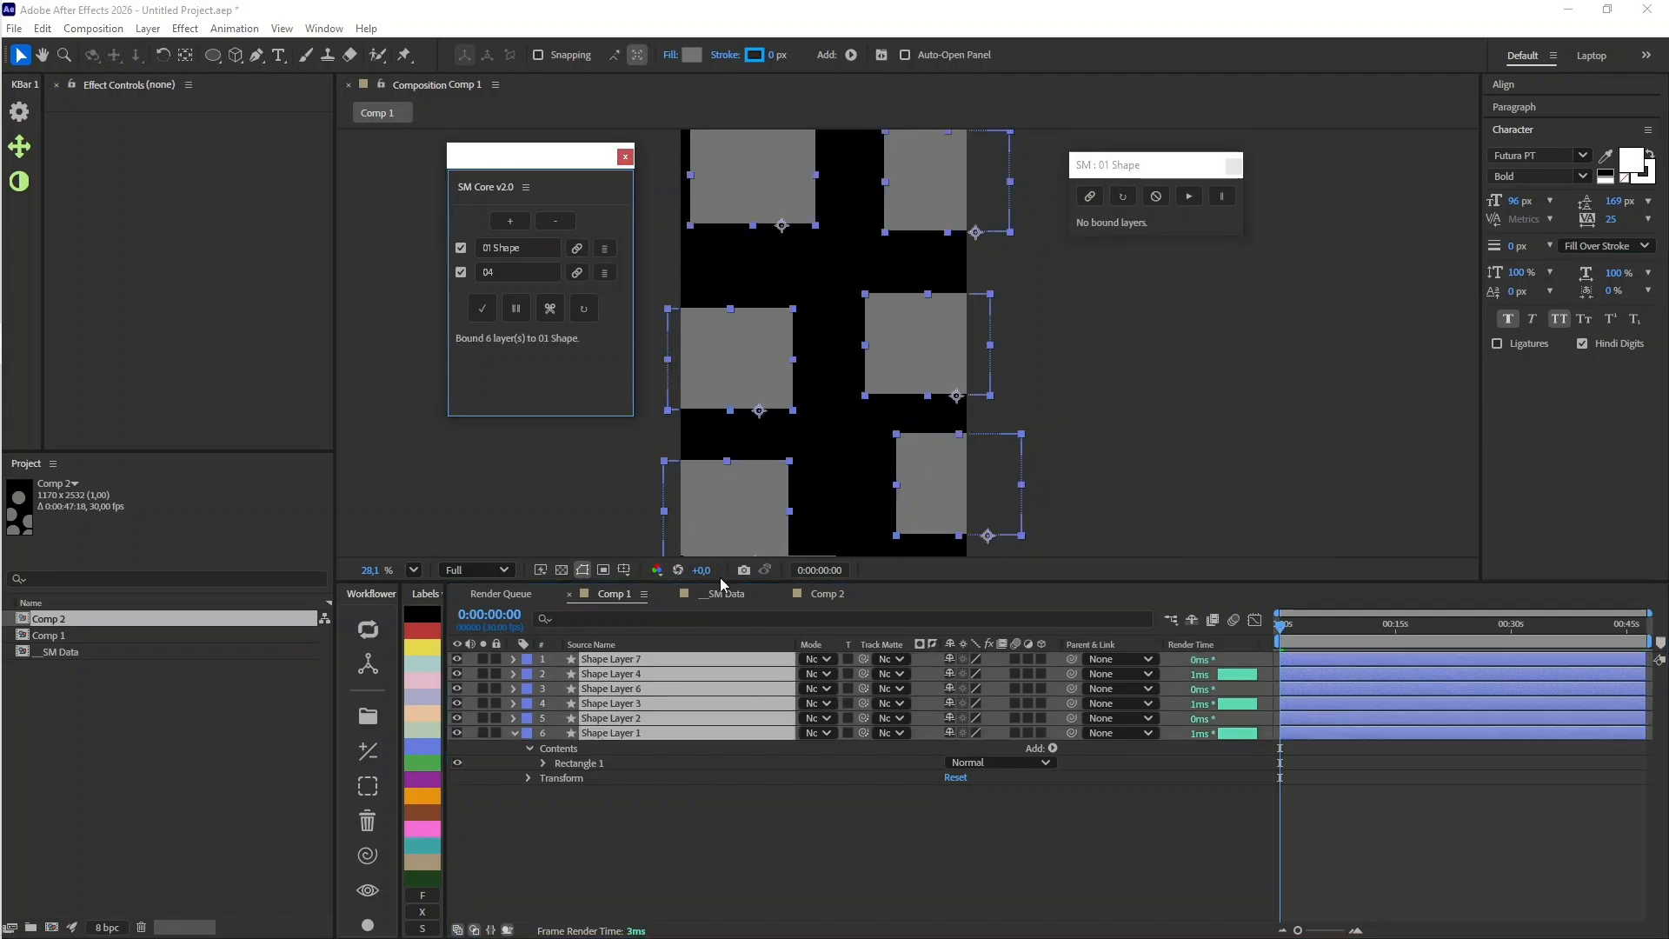
Step: Bind all five Comp 2 layers to the 01 Shape group and refresh its layer list
{"action": "left_click", "coordinate": [826, 593]}
{"action": "key", "text": "ctrl+a"}
{"action": "left_click", "coordinate": [577, 248]}
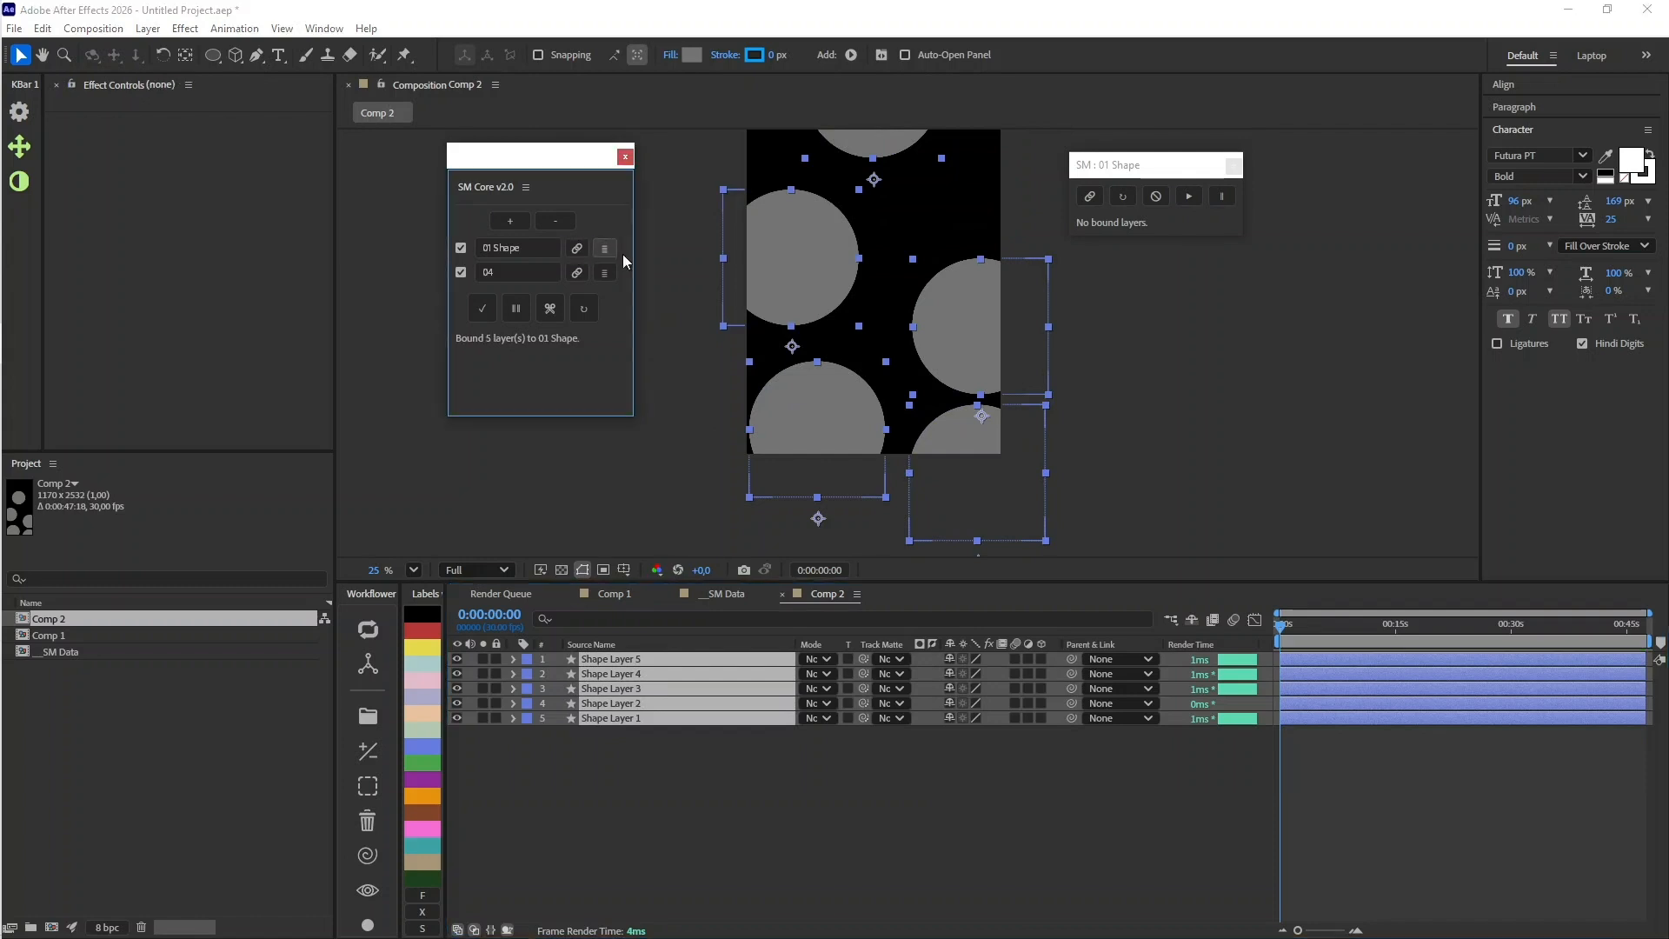
{"action": "left_click", "coordinate": [1122, 195]}
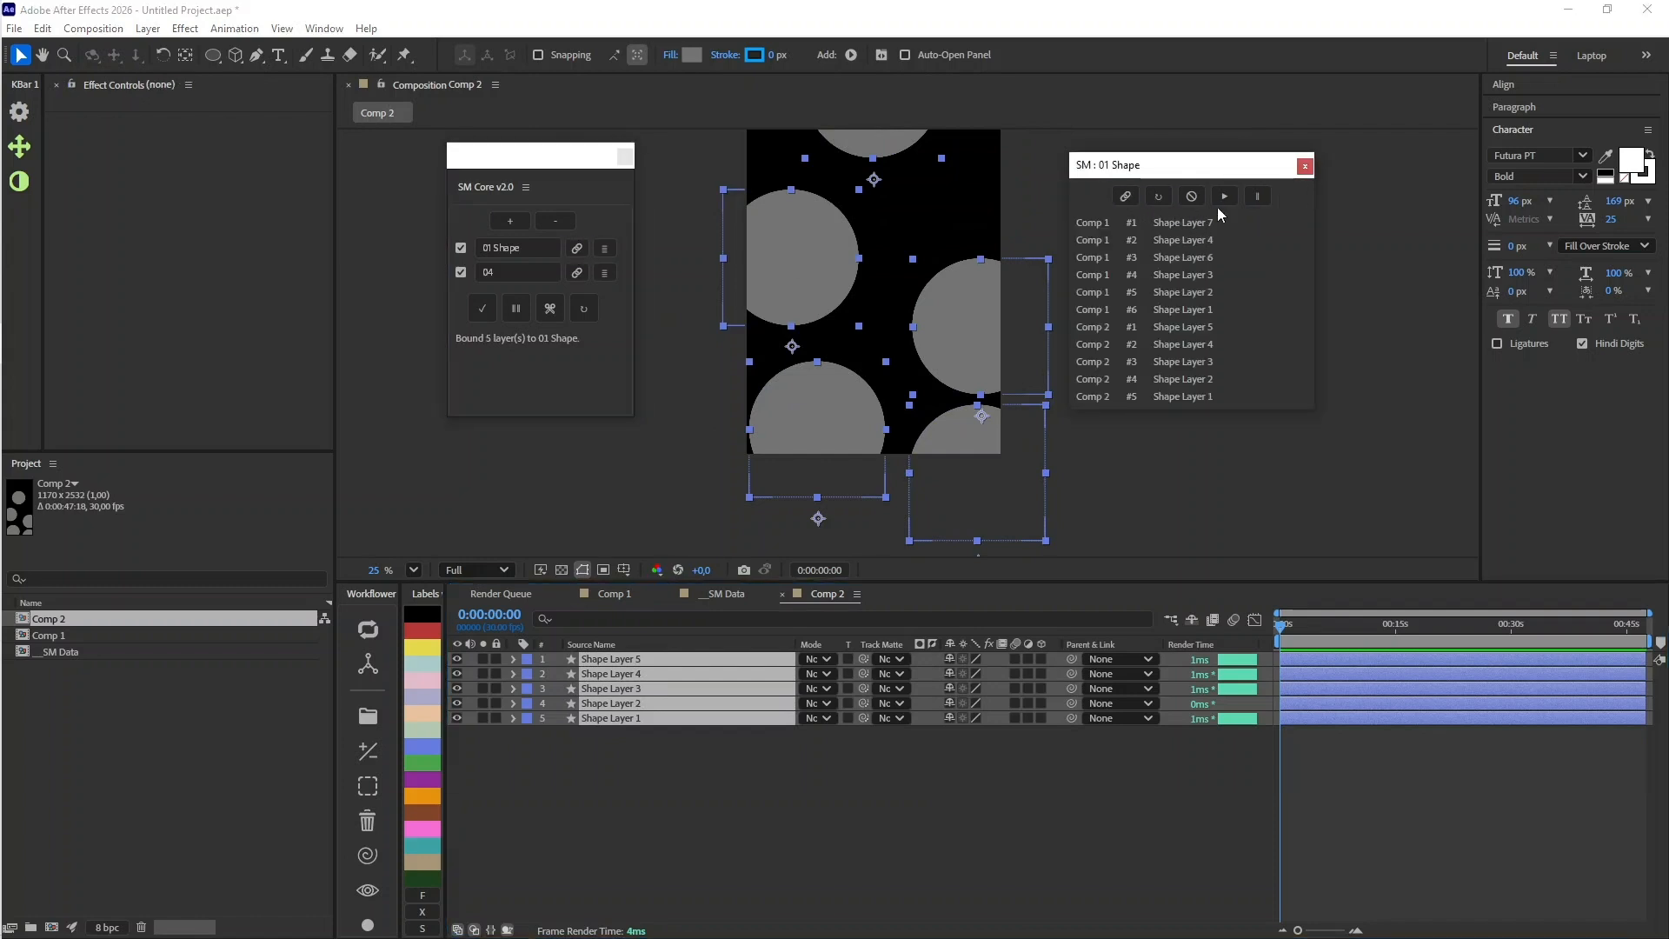
Step: Expand the list's per-layer controls, jump to Comp 1's Shape Layers 7 and 4 and Comp 2's Shape Layer 5, and unbind Shape Layer 5
{"action": "left_click", "coordinate": [1224, 198]}
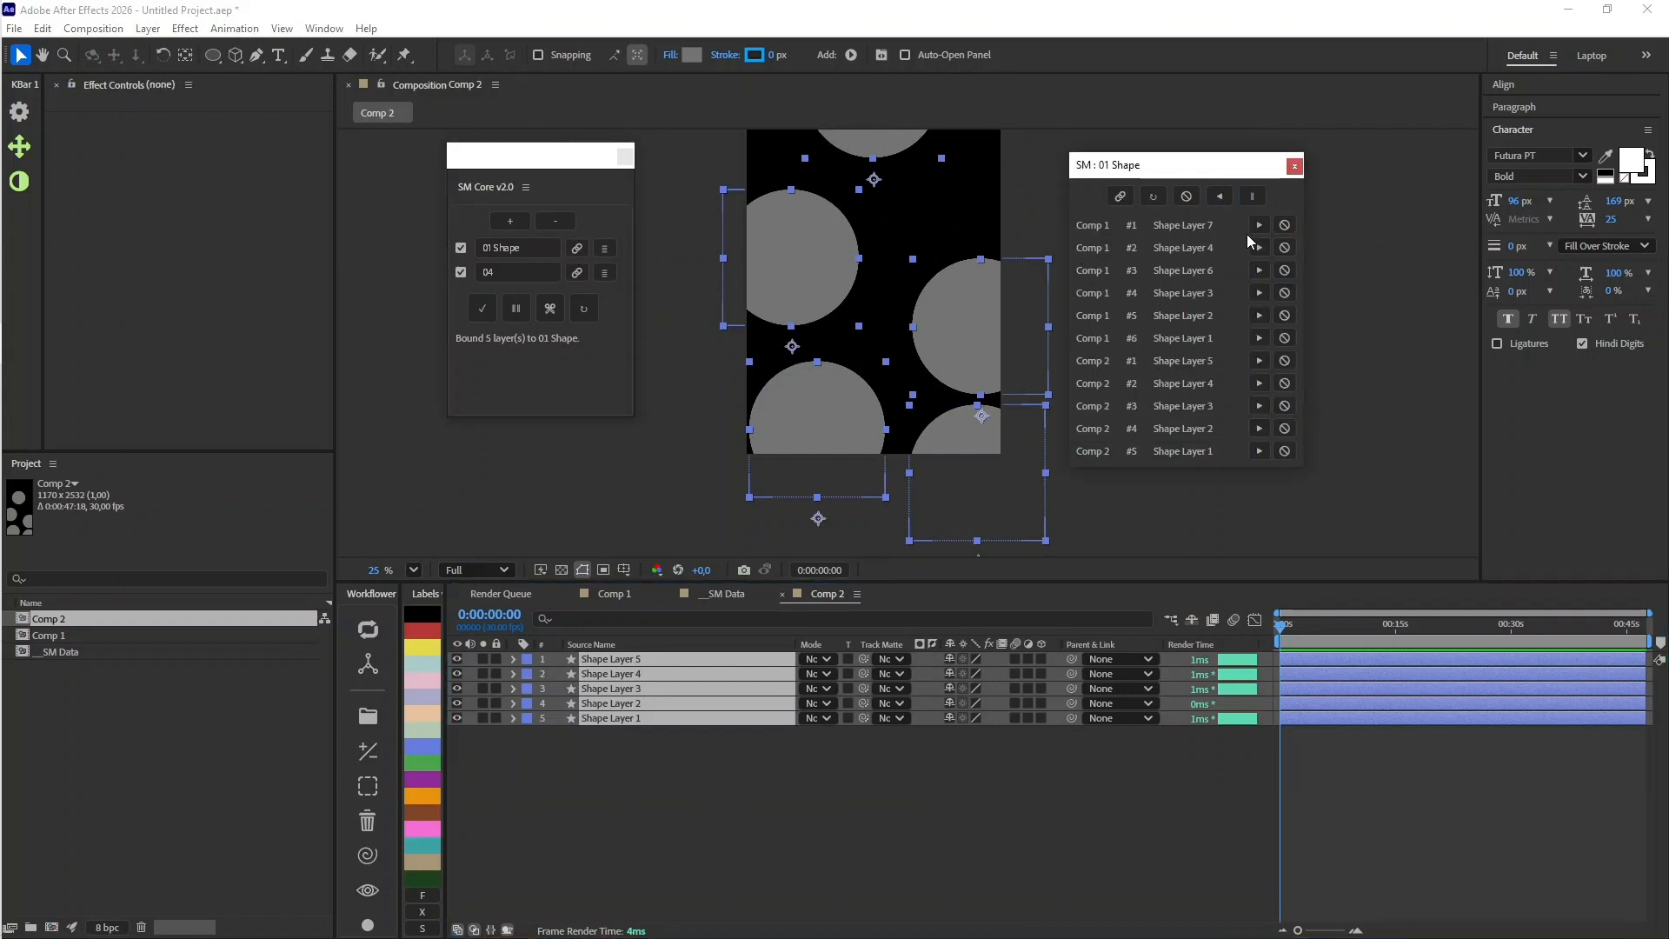
{"action": "left_click", "coordinate": [1259, 226]}
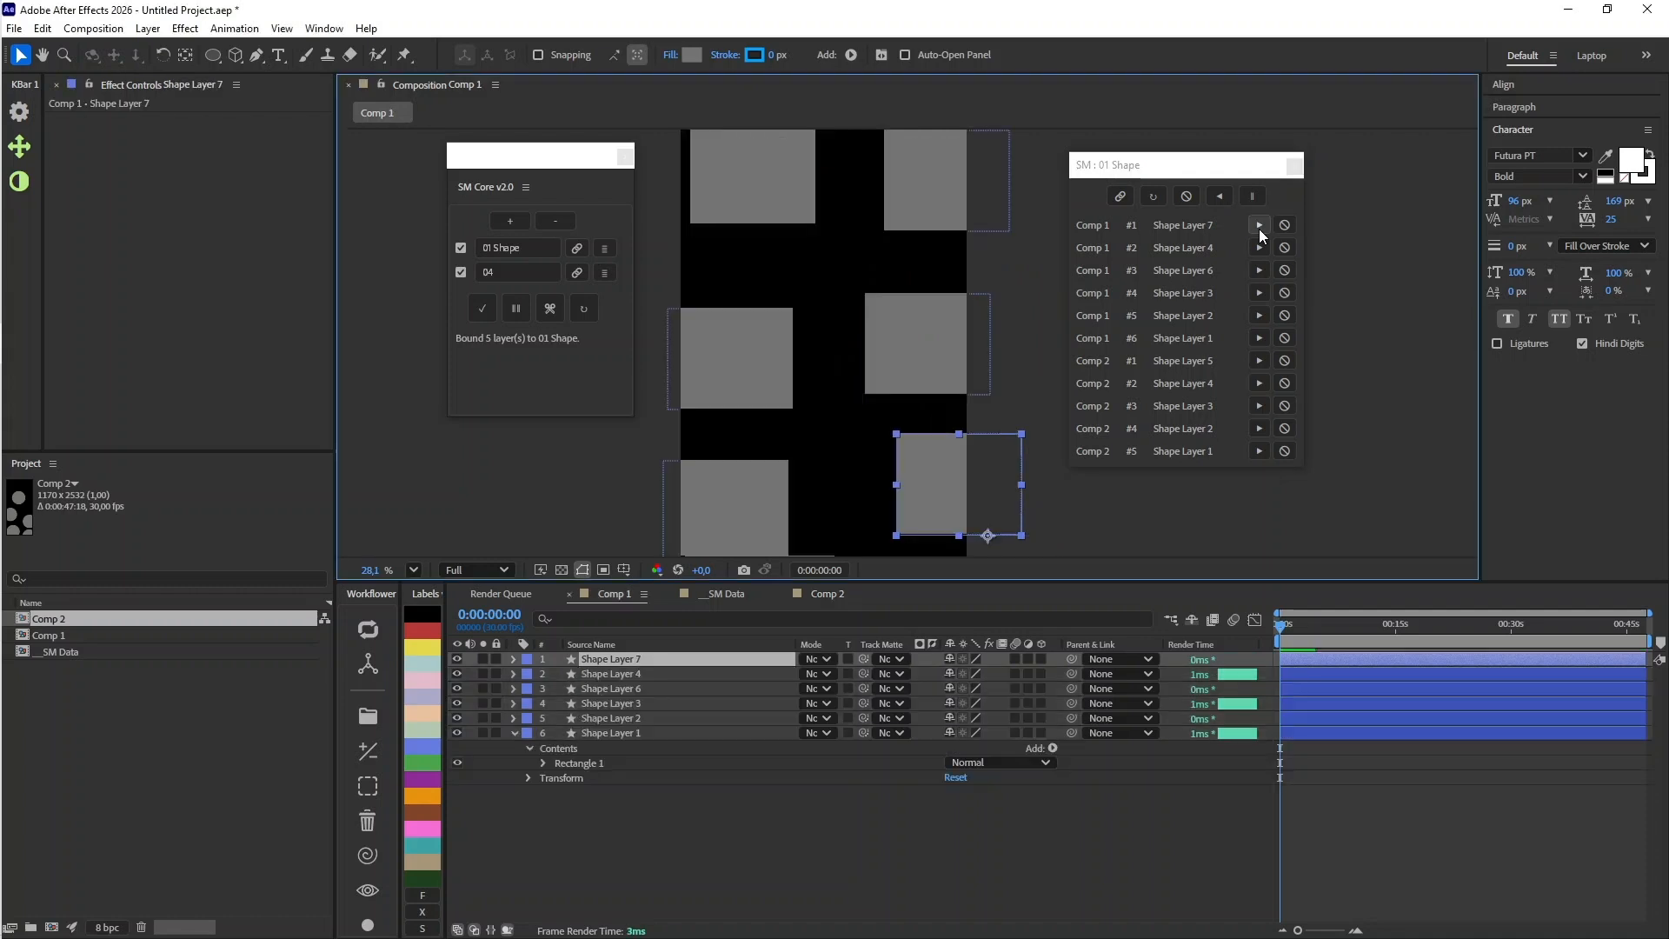
{"action": "left_click", "coordinate": [1259, 249]}
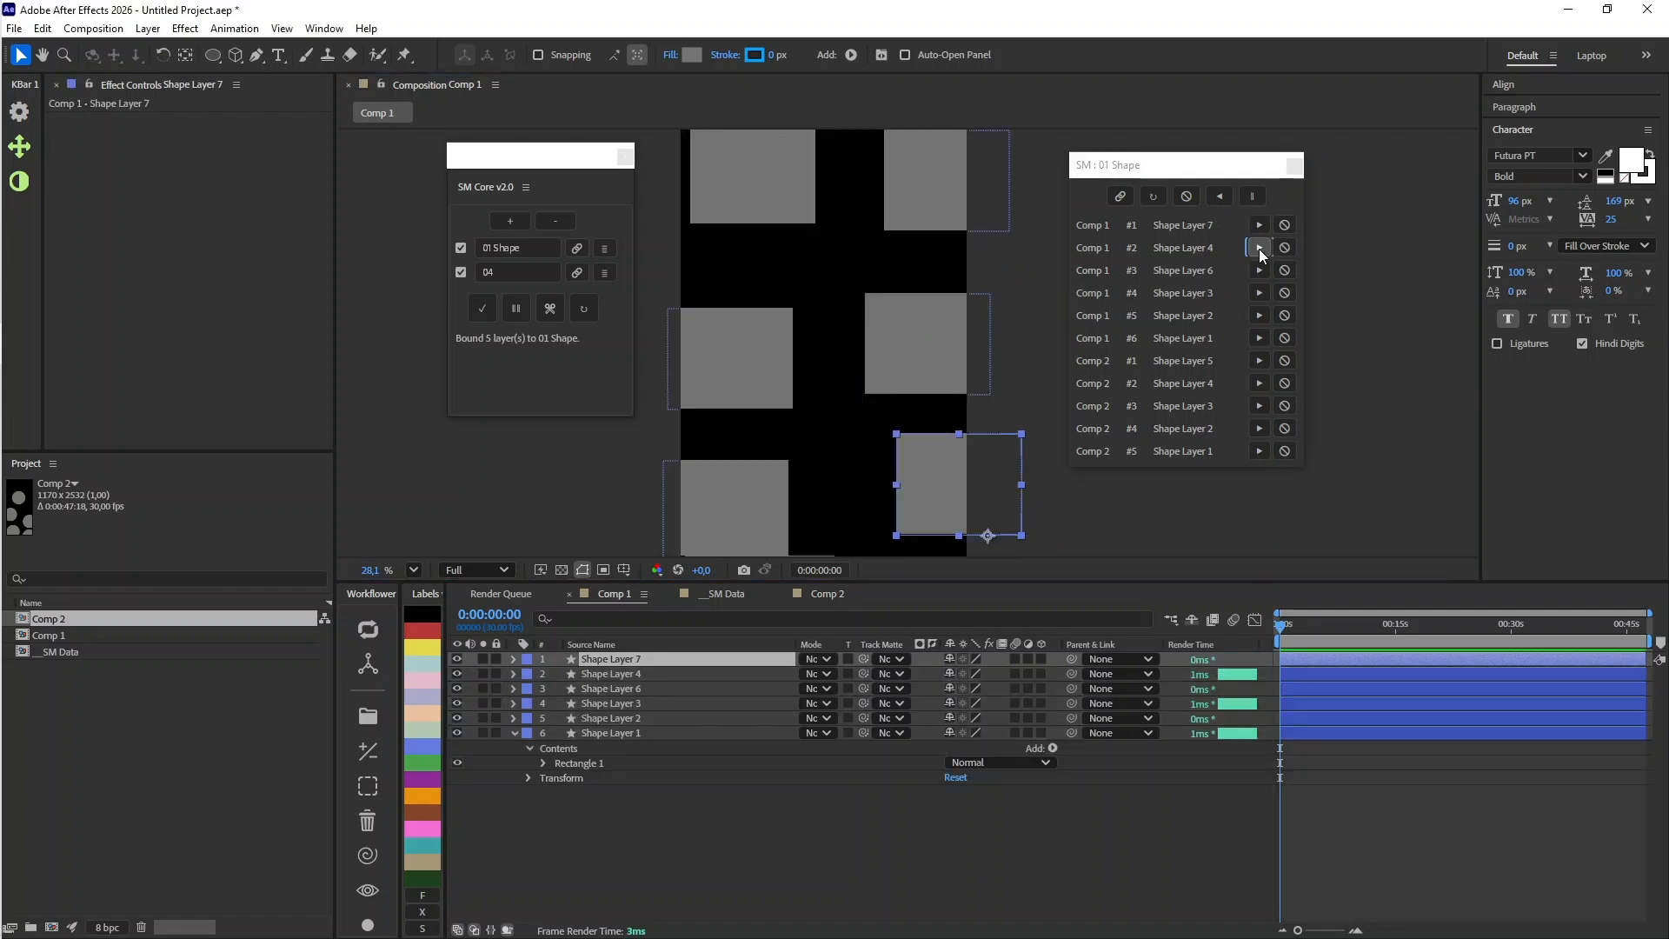
{"action": "left_click", "coordinate": [1260, 361]}
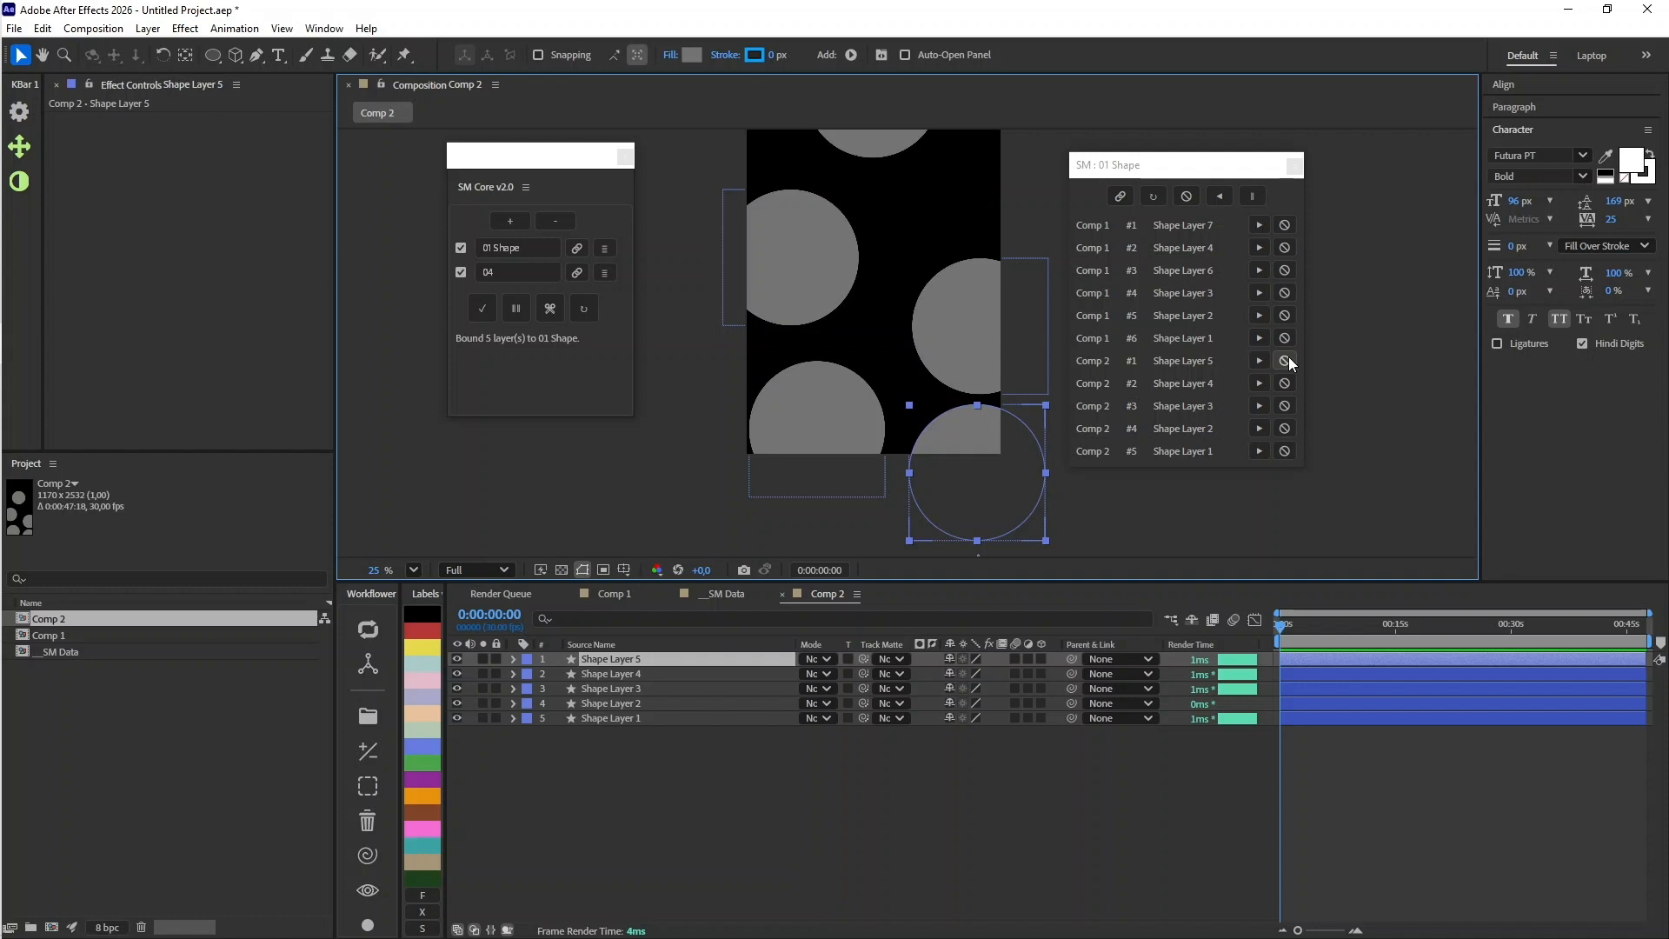
{"action": "left_click", "coordinate": [1288, 360]}
Step: Duplicate all Comp 2 layers repeatedly until there are 25, and refresh the 01 Shape layer list
{"action": "key", "text": "ctrl+d"}
{"action": "key", "text": "ctrl+d"}
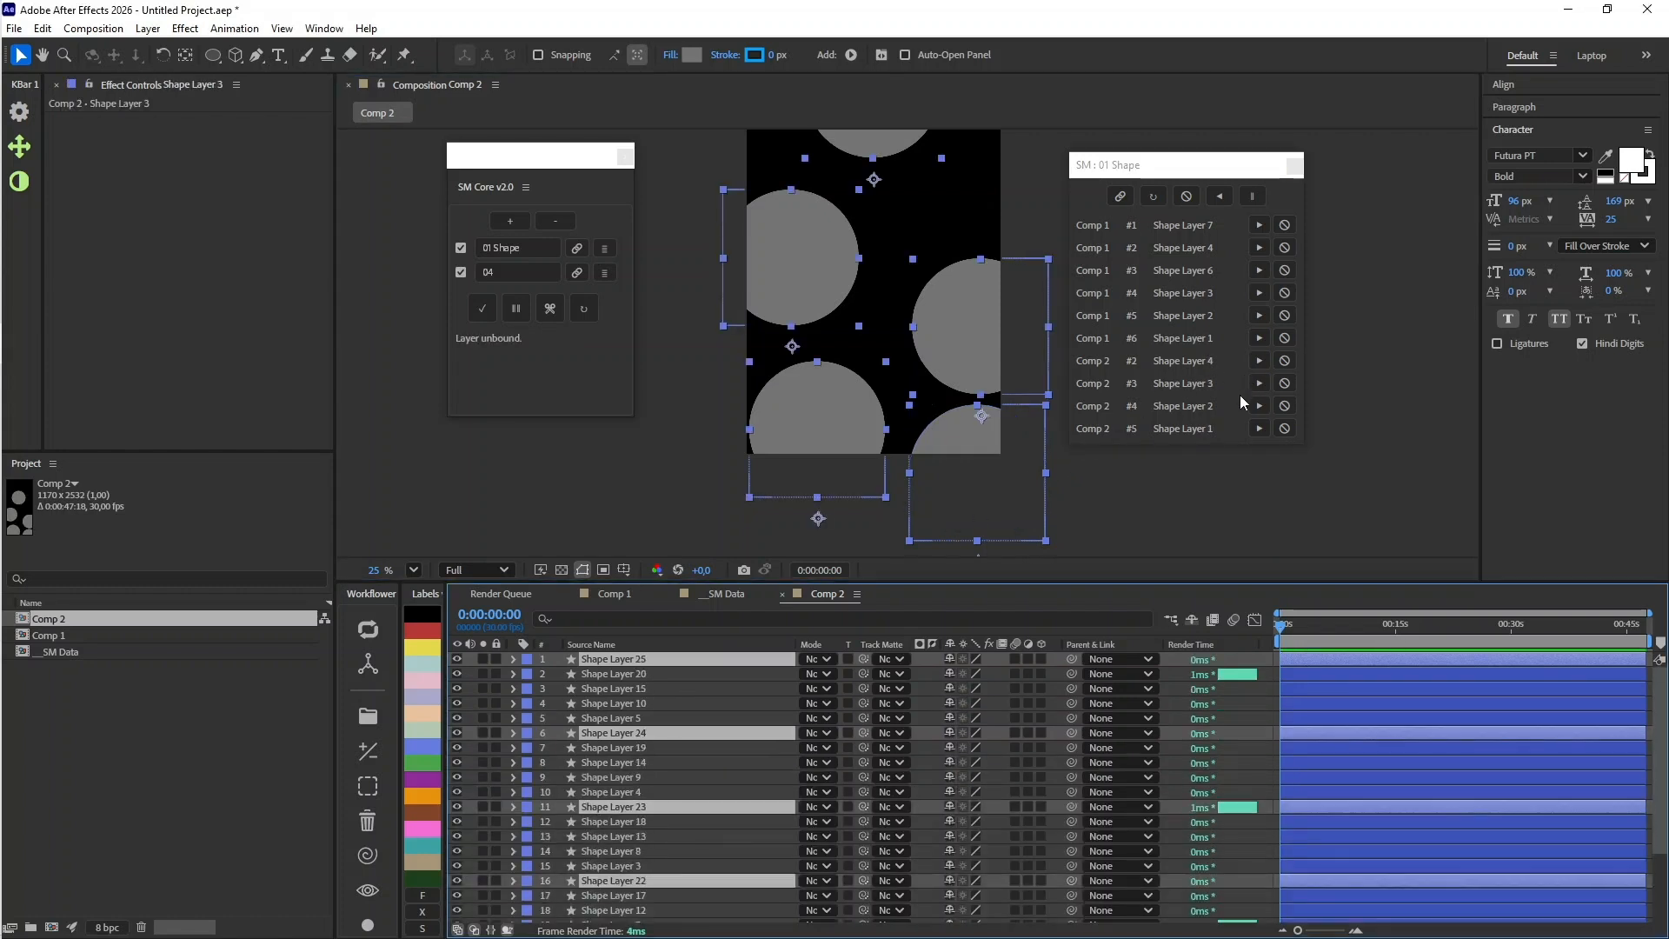
{"action": "left_click", "coordinate": [1149, 200]}
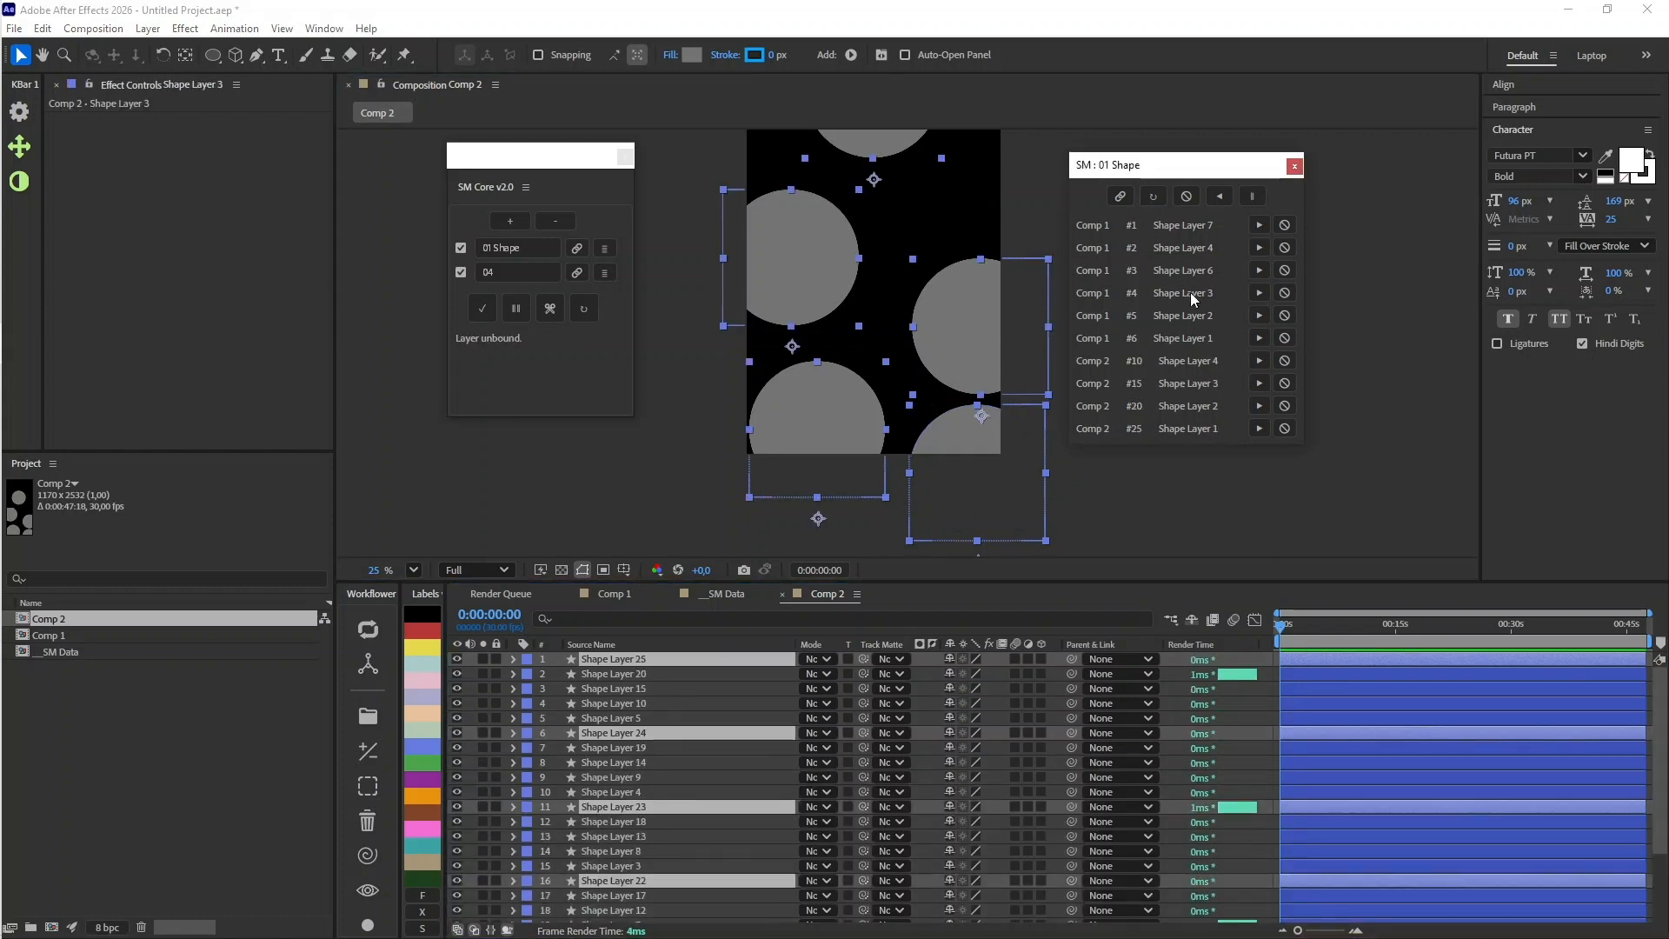
Step: Jump to Comp 2's Shape Layer 1 from the group list and scroll the selected layer to the top of the timeline
{"action": "left_click", "coordinate": [1257, 426]}
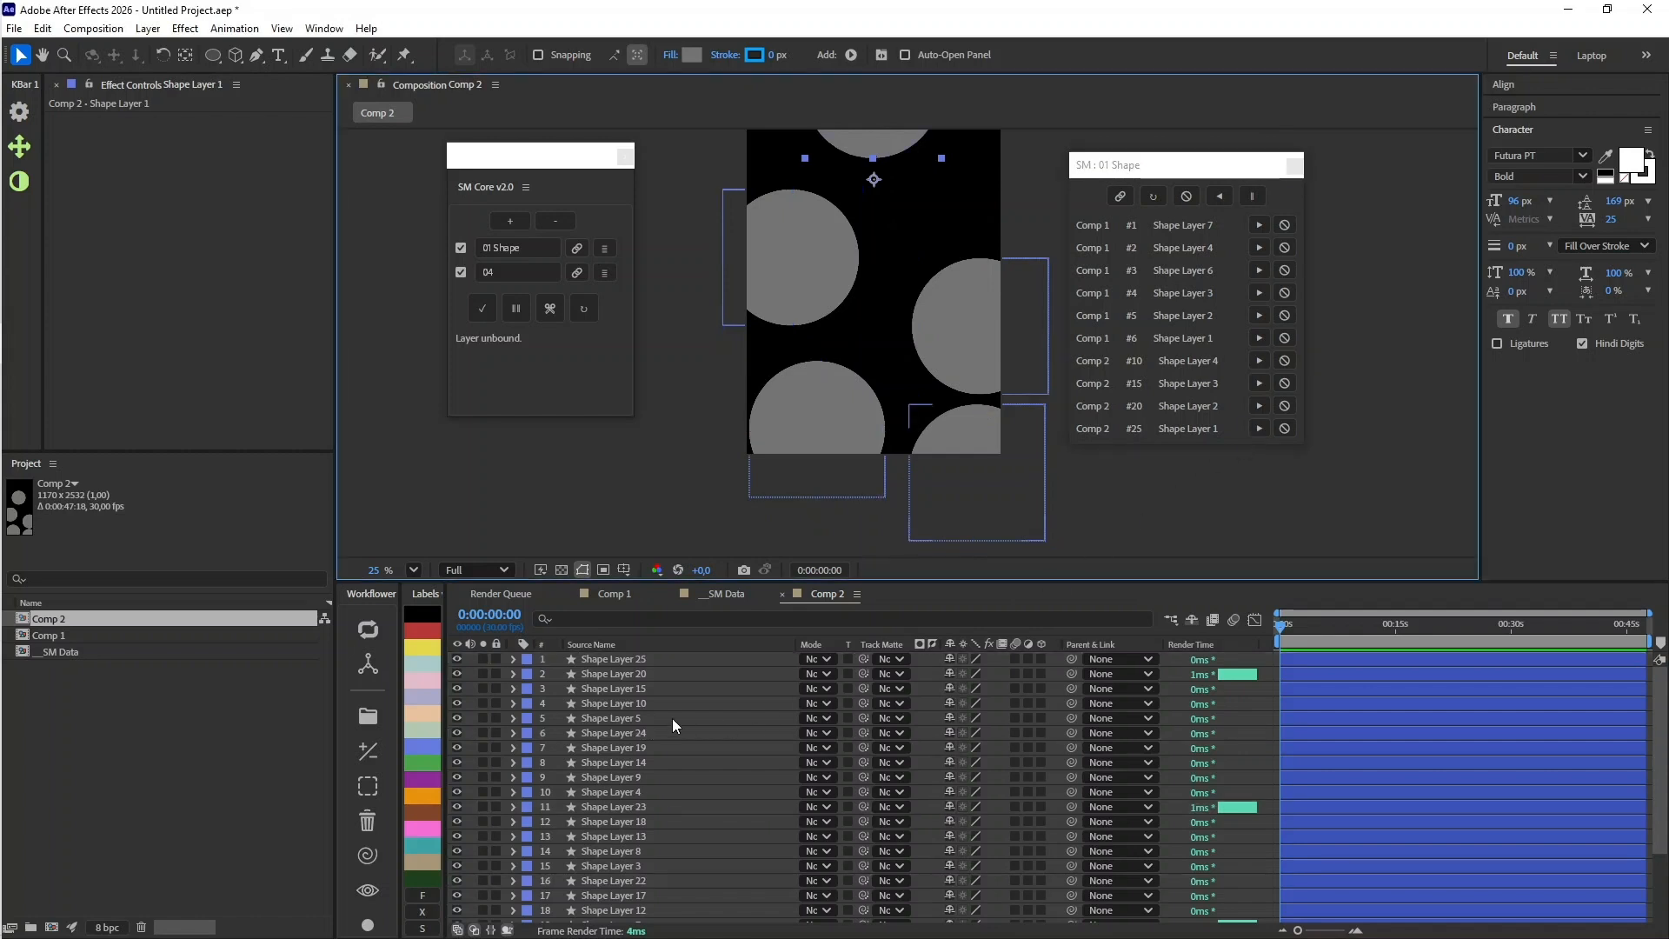
{"action": "key", "text": "x"}
{"action": "scroll", "coordinate": [680, 715], "scroll_direction": "up", "scroll_amount": 8}
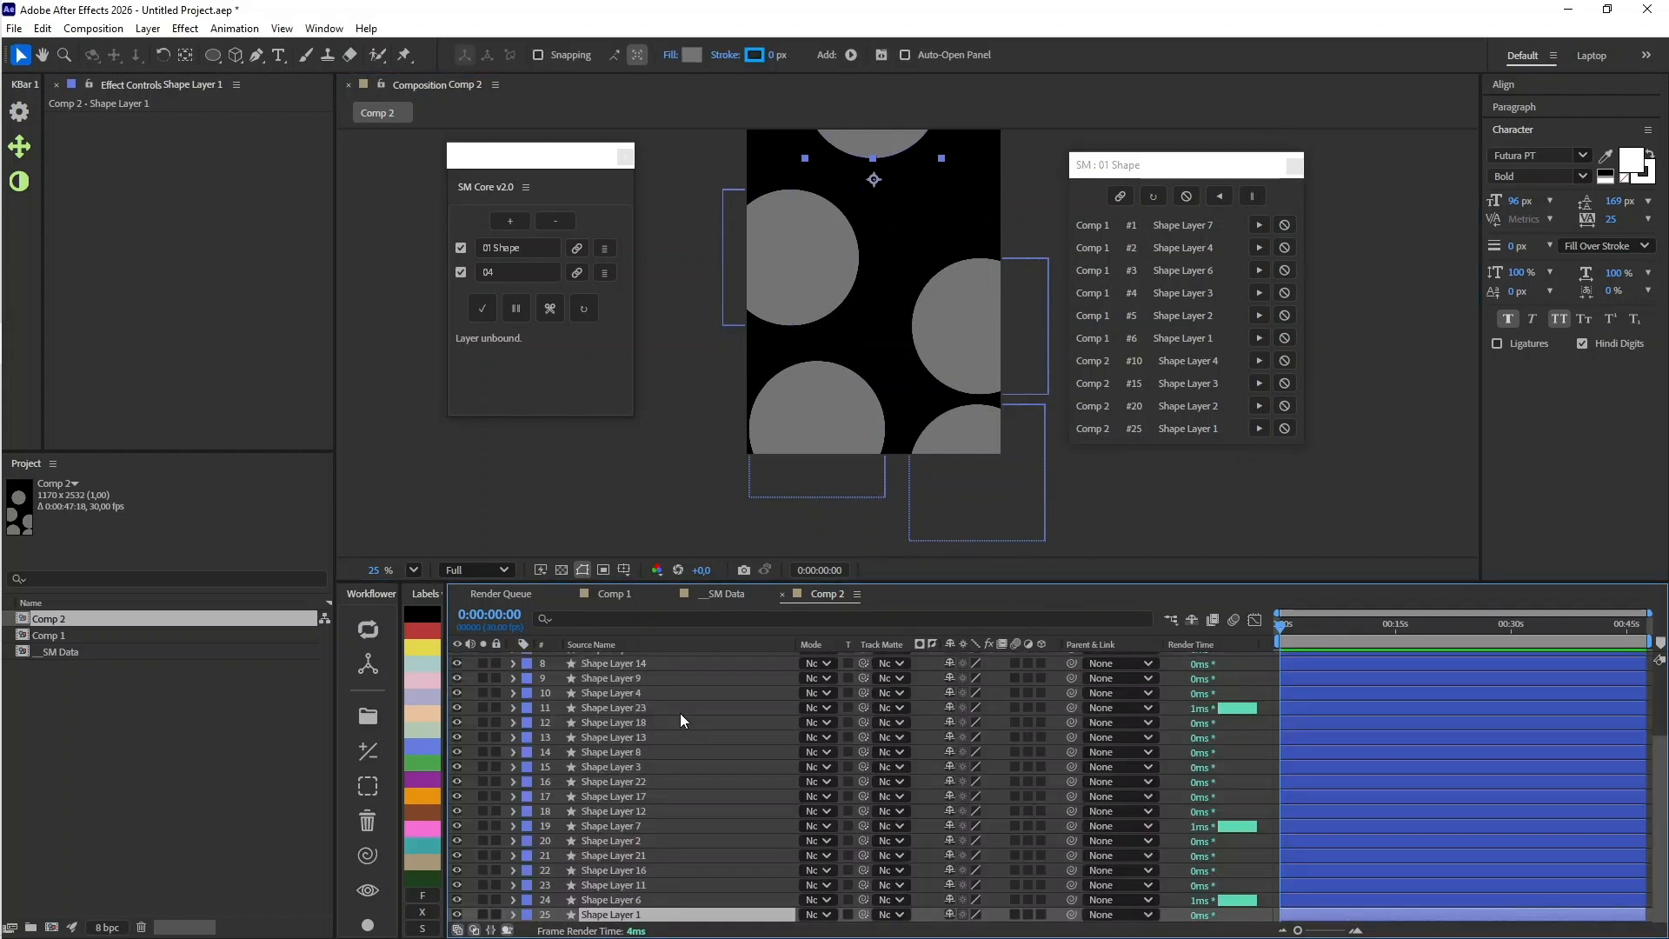
{"action": "key", "text": "x"}
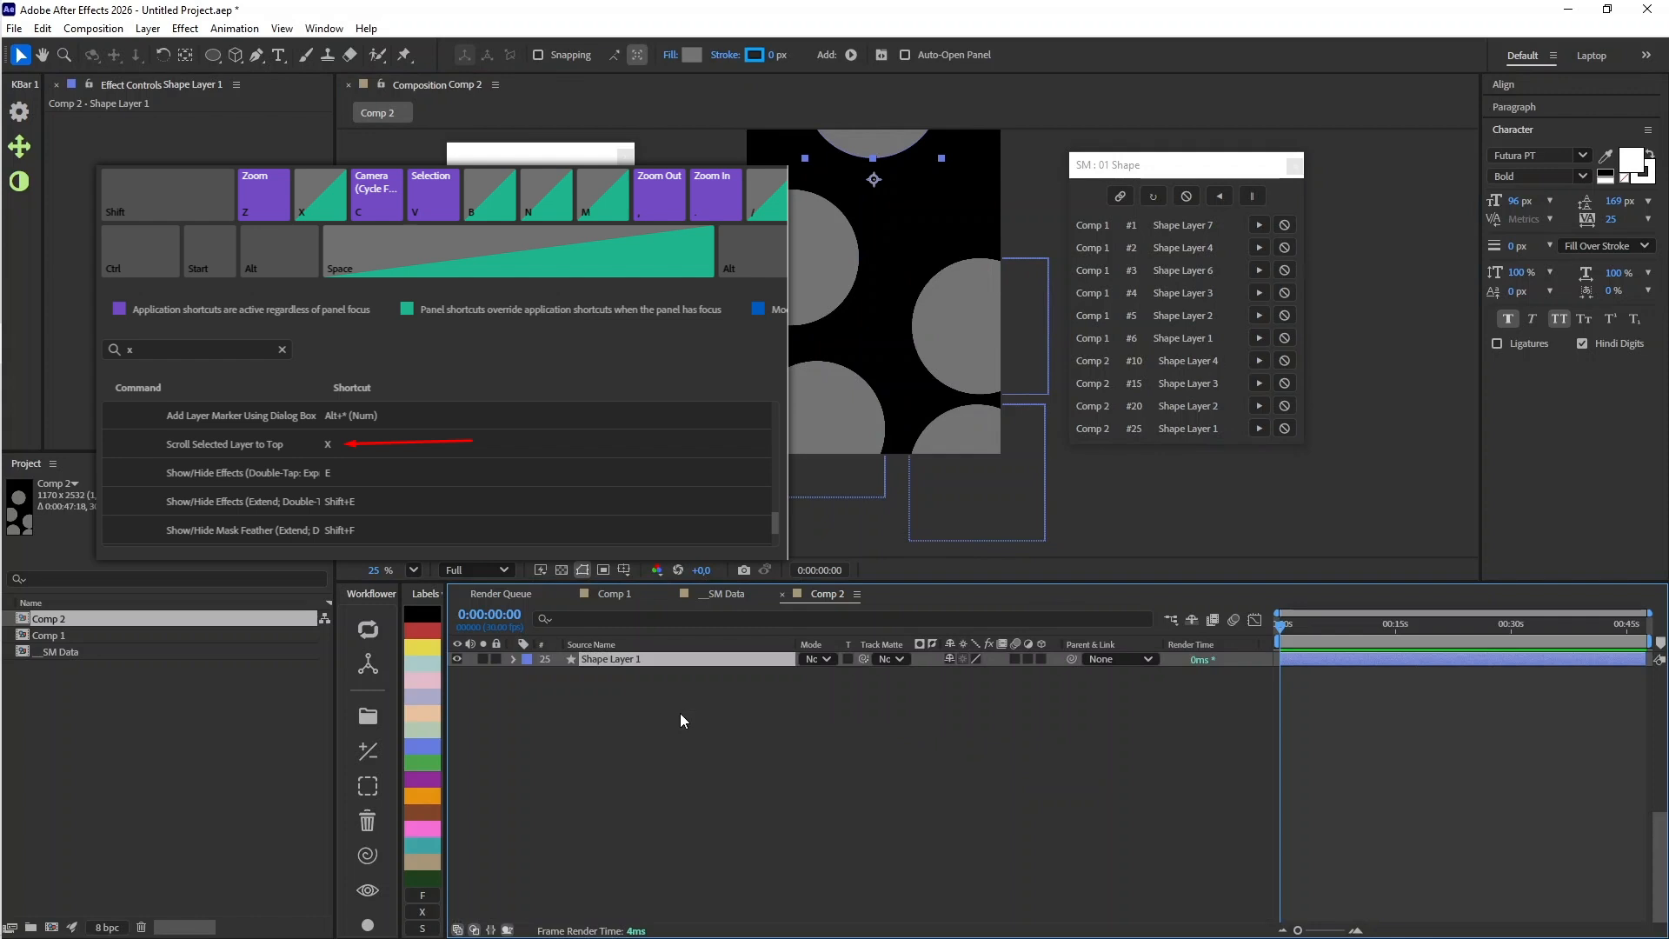
Step: Duplicate all 25 Comp 2 layers three times and bind the resulting 100 layers to the 01 Shape group
{"action": "scroll", "coordinate": [680, 713], "scroll_direction": "up", "scroll_amount": 8}
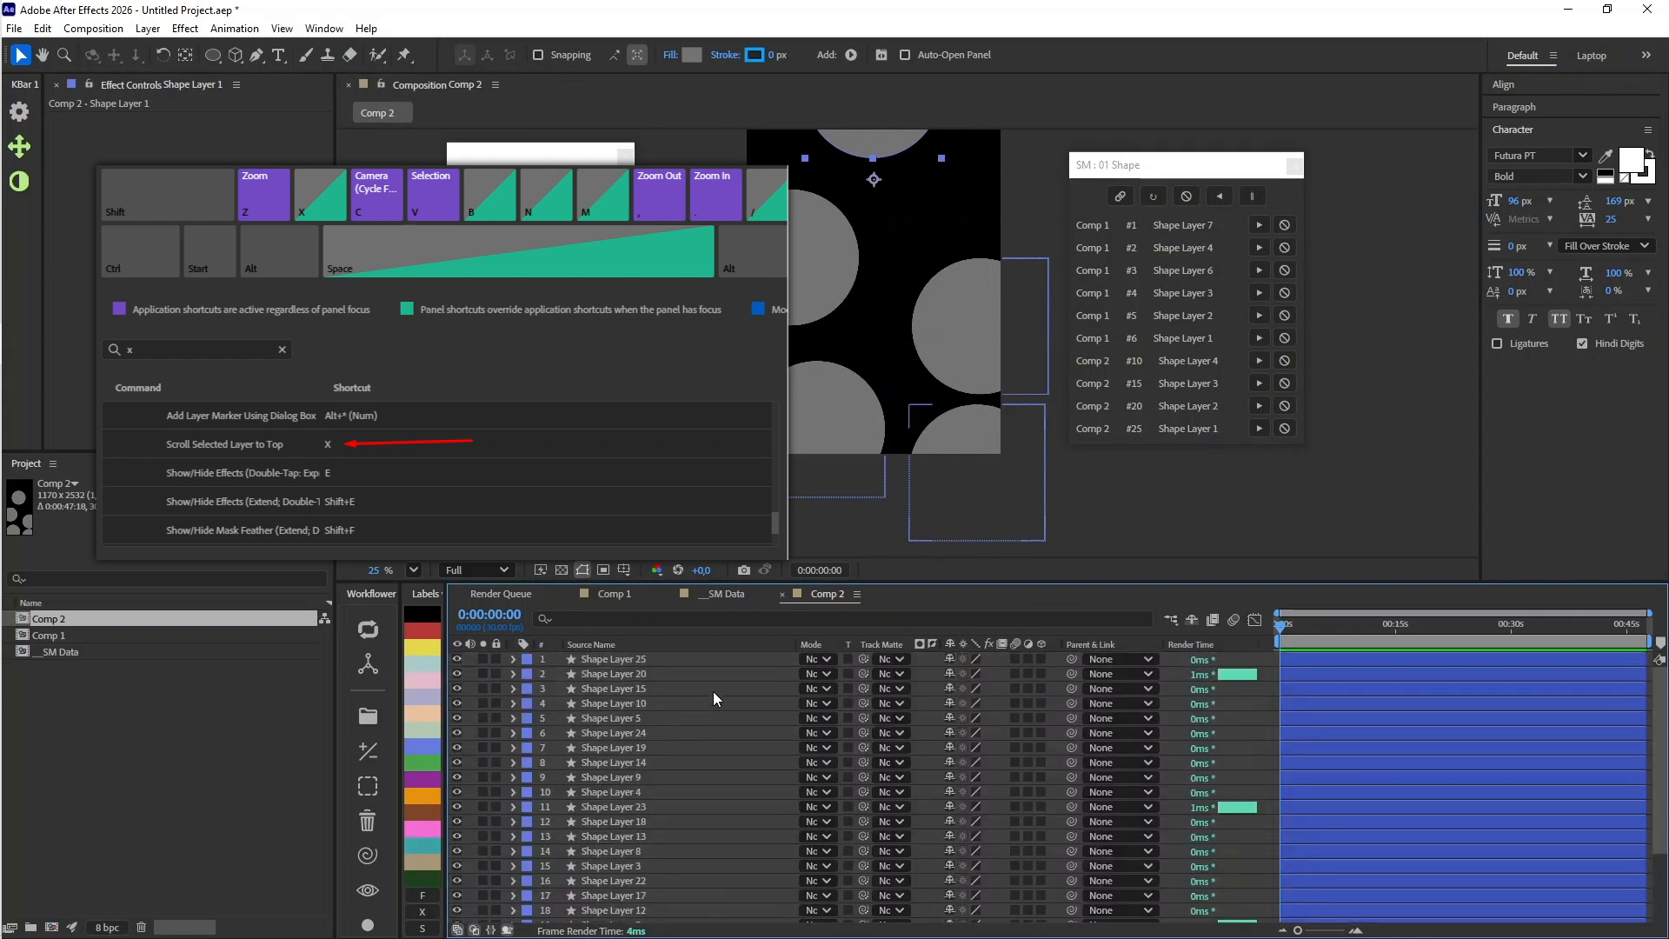
{"action": "left_click", "coordinate": [726, 703]}
{"action": "key", "text": "ctrl+a"}
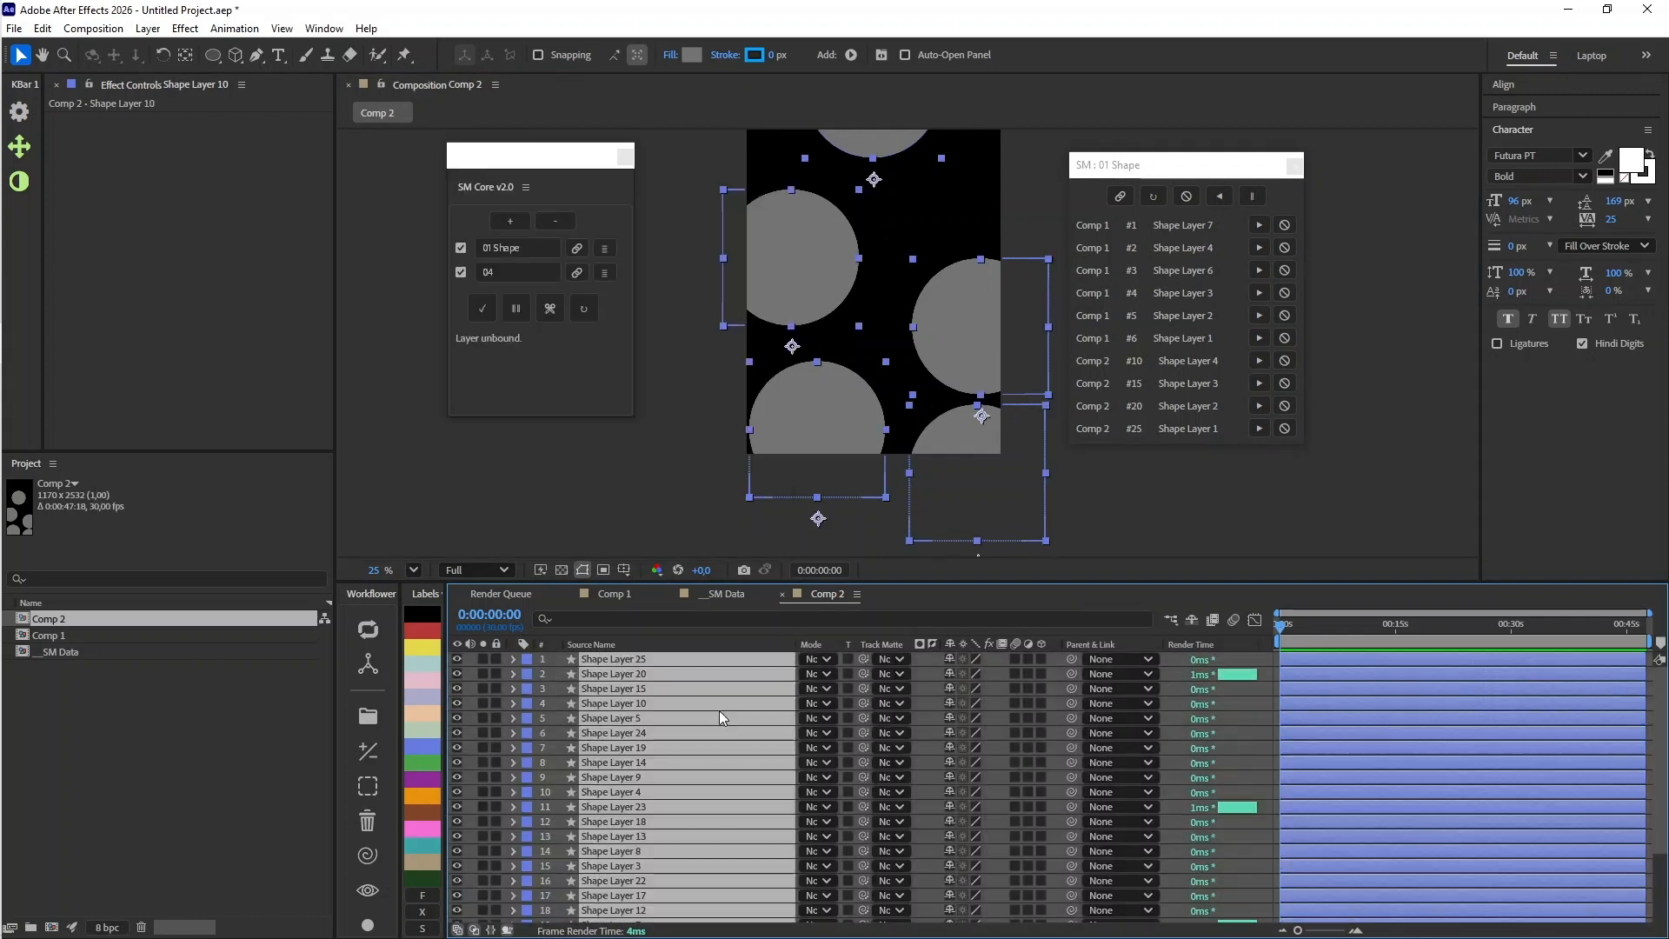
{"action": "key", "text": "ctrl+d"}
{"action": "key", "text": "ctrl+d"}
{"action": "key", "text": "ctrl+d"}
{"action": "key", "text": "ctrl+a"}
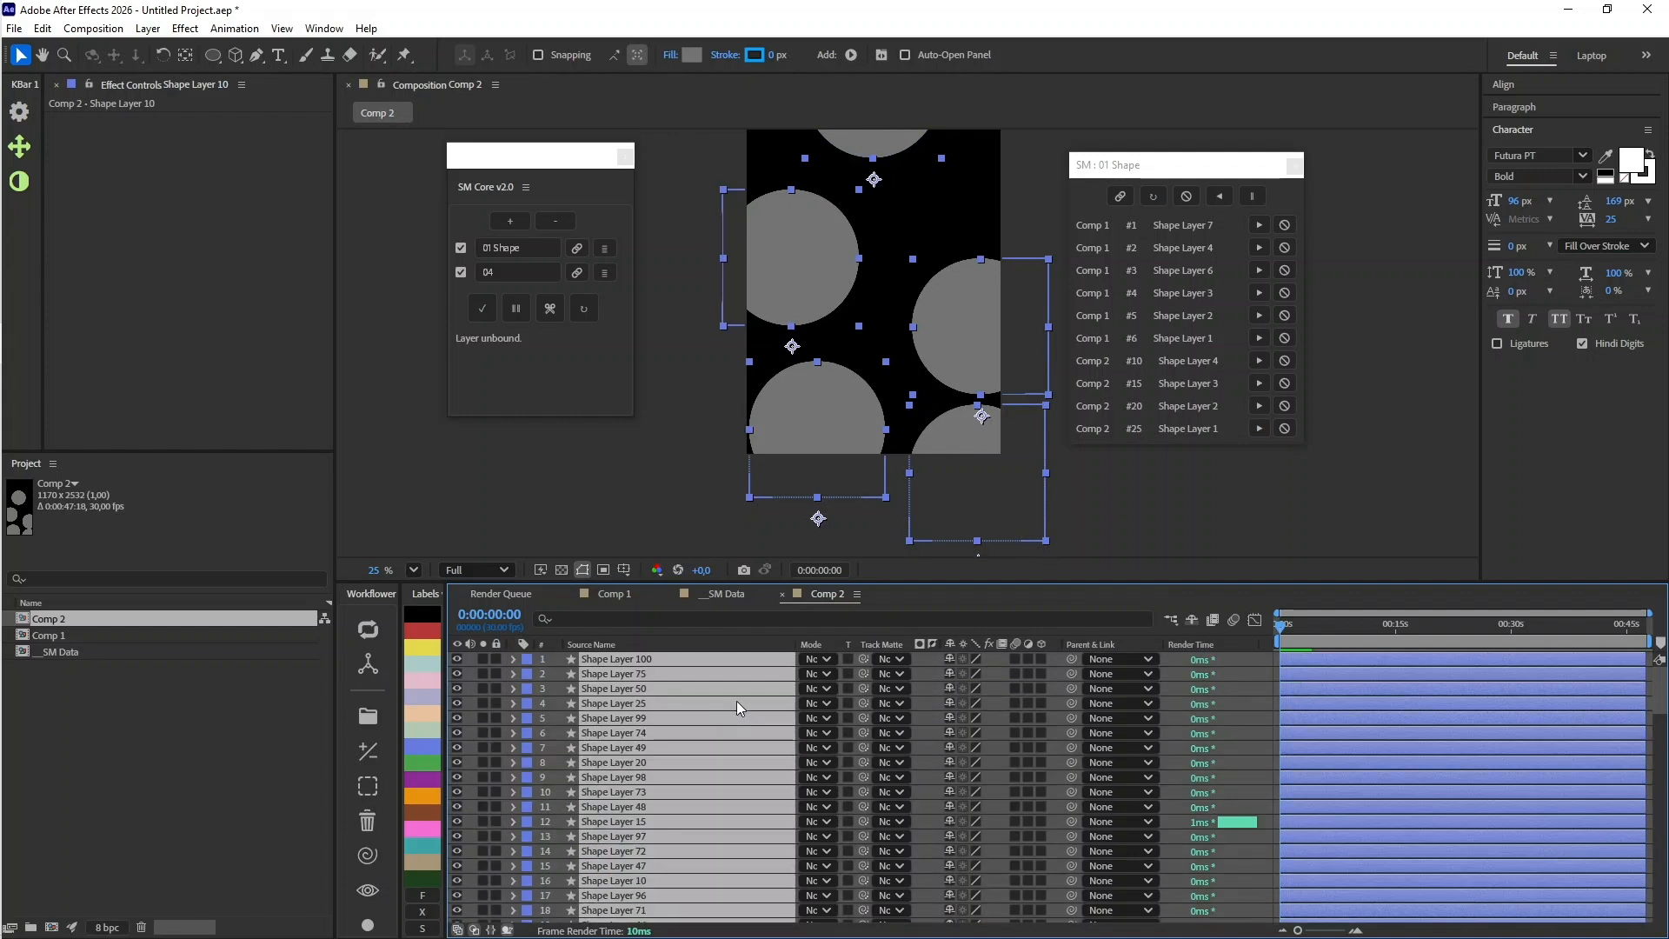
{"action": "left_click", "coordinate": [577, 249]}
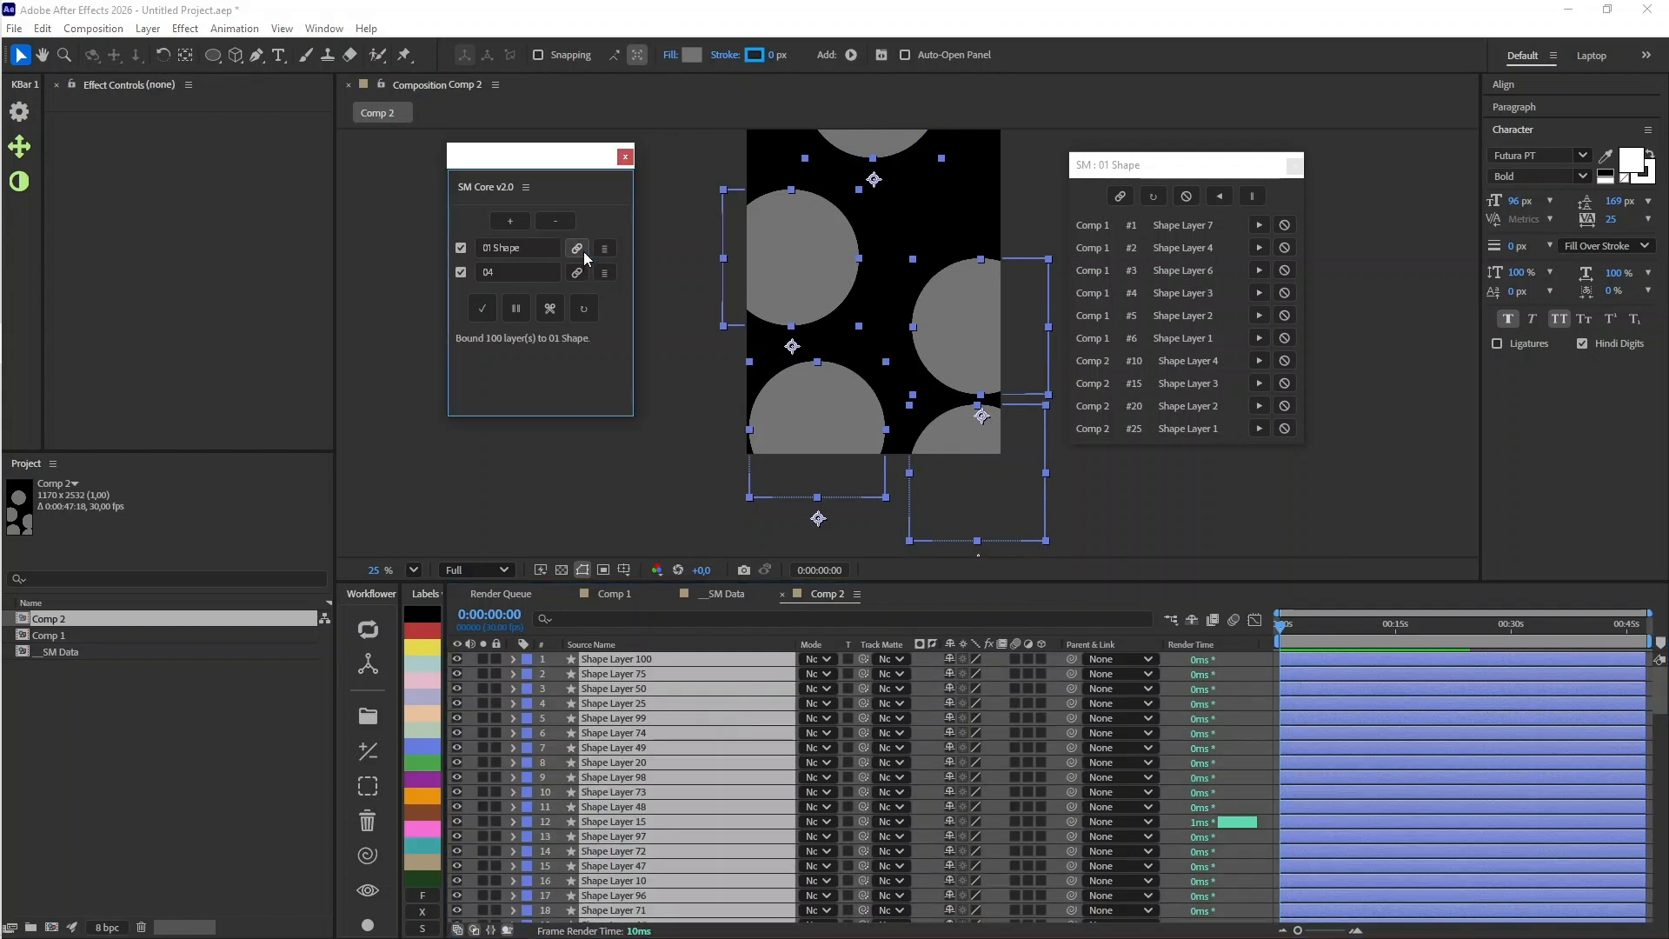
Step: Refresh the 01 Shape layer list, clear room for its full length, and switch it to the paged view
{"action": "left_click", "coordinate": [1154, 196]}
{"action": "left_click_drag", "start_coordinate": [1195, 176], "coordinate": [1084, 94]}
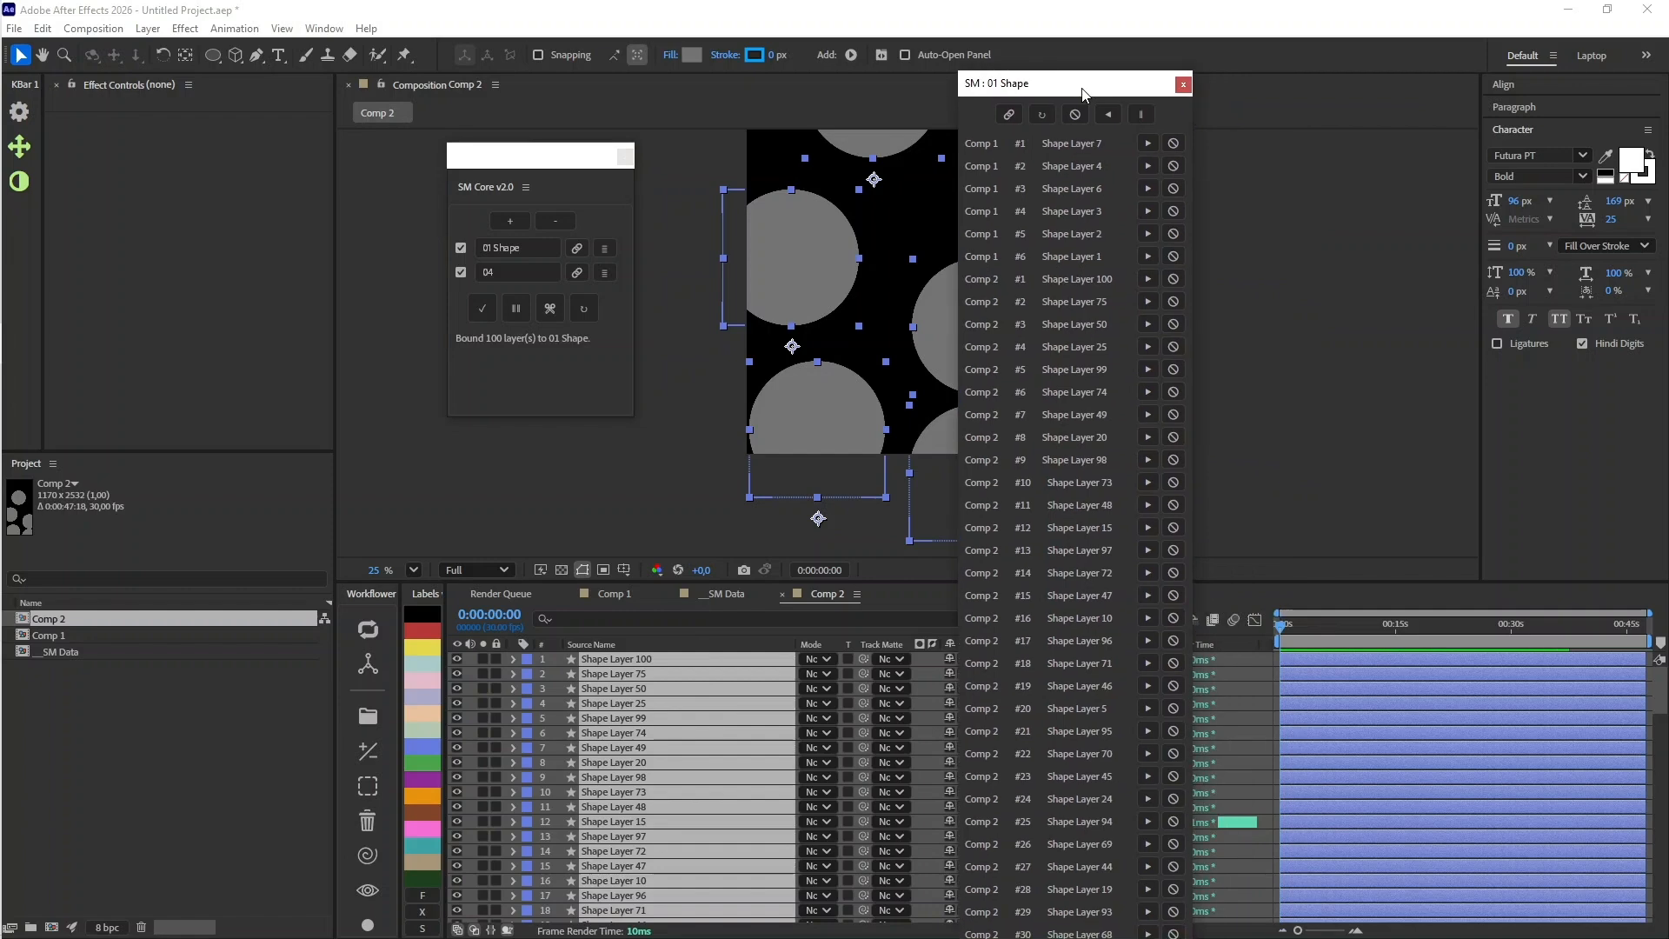
{"action": "left_click", "coordinate": [1141, 120]}
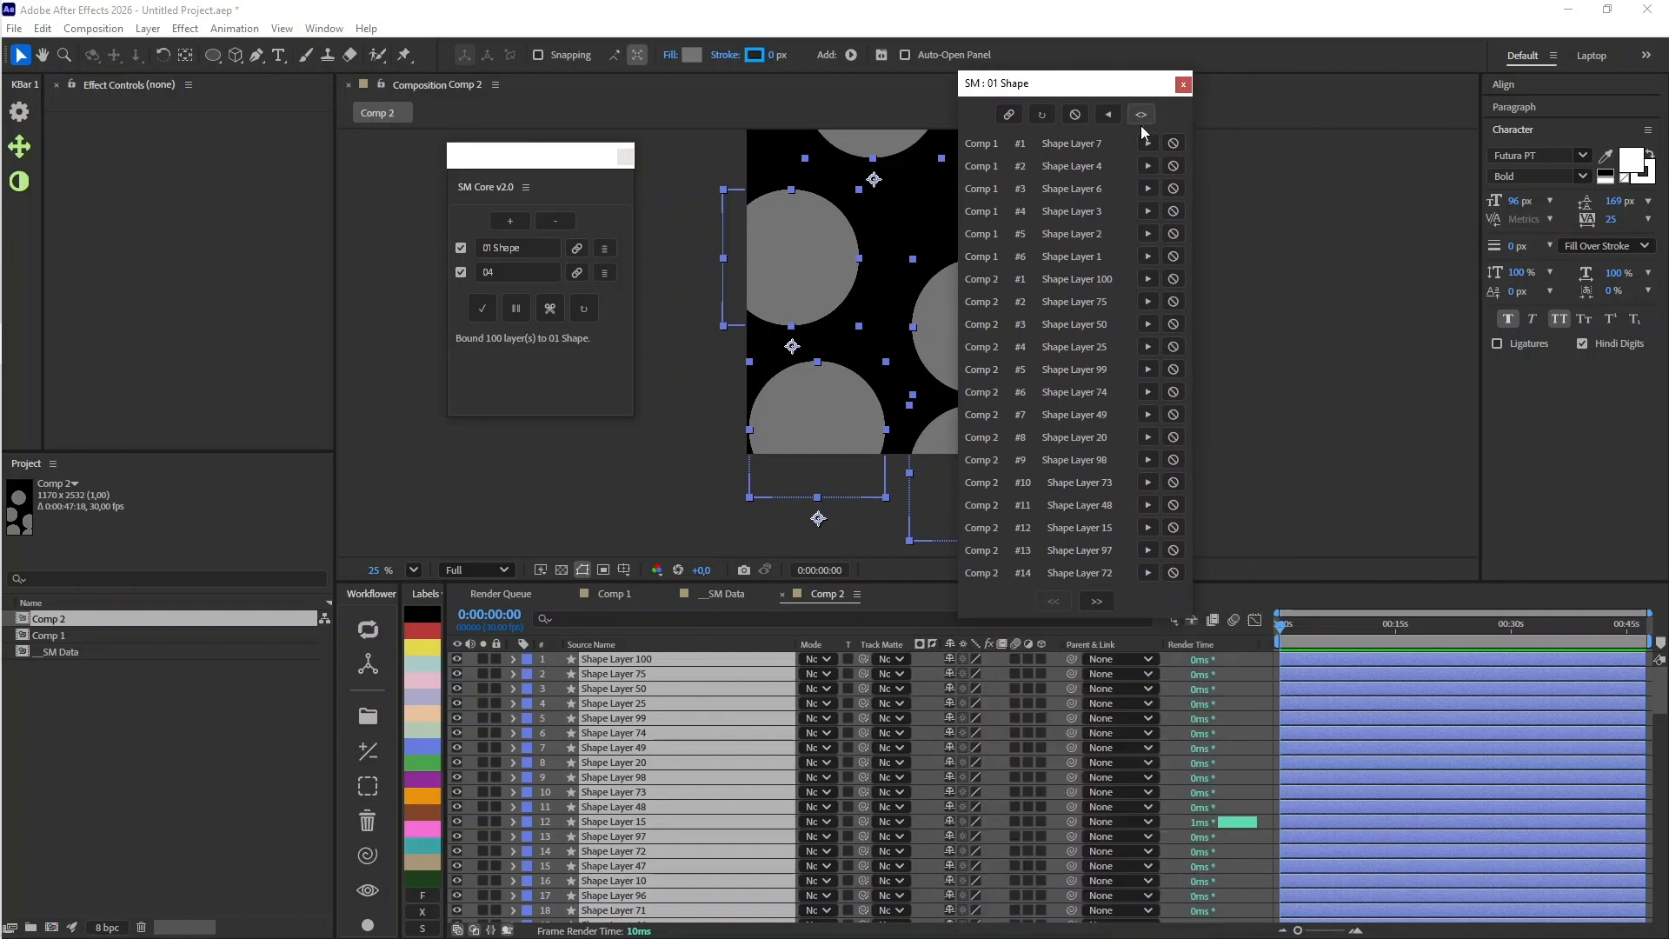
Step: Page forward and back through the 01 Shape layer list, then restore its full-length view and close it
{"action": "left_click", "coordinate": [1097, 601]}
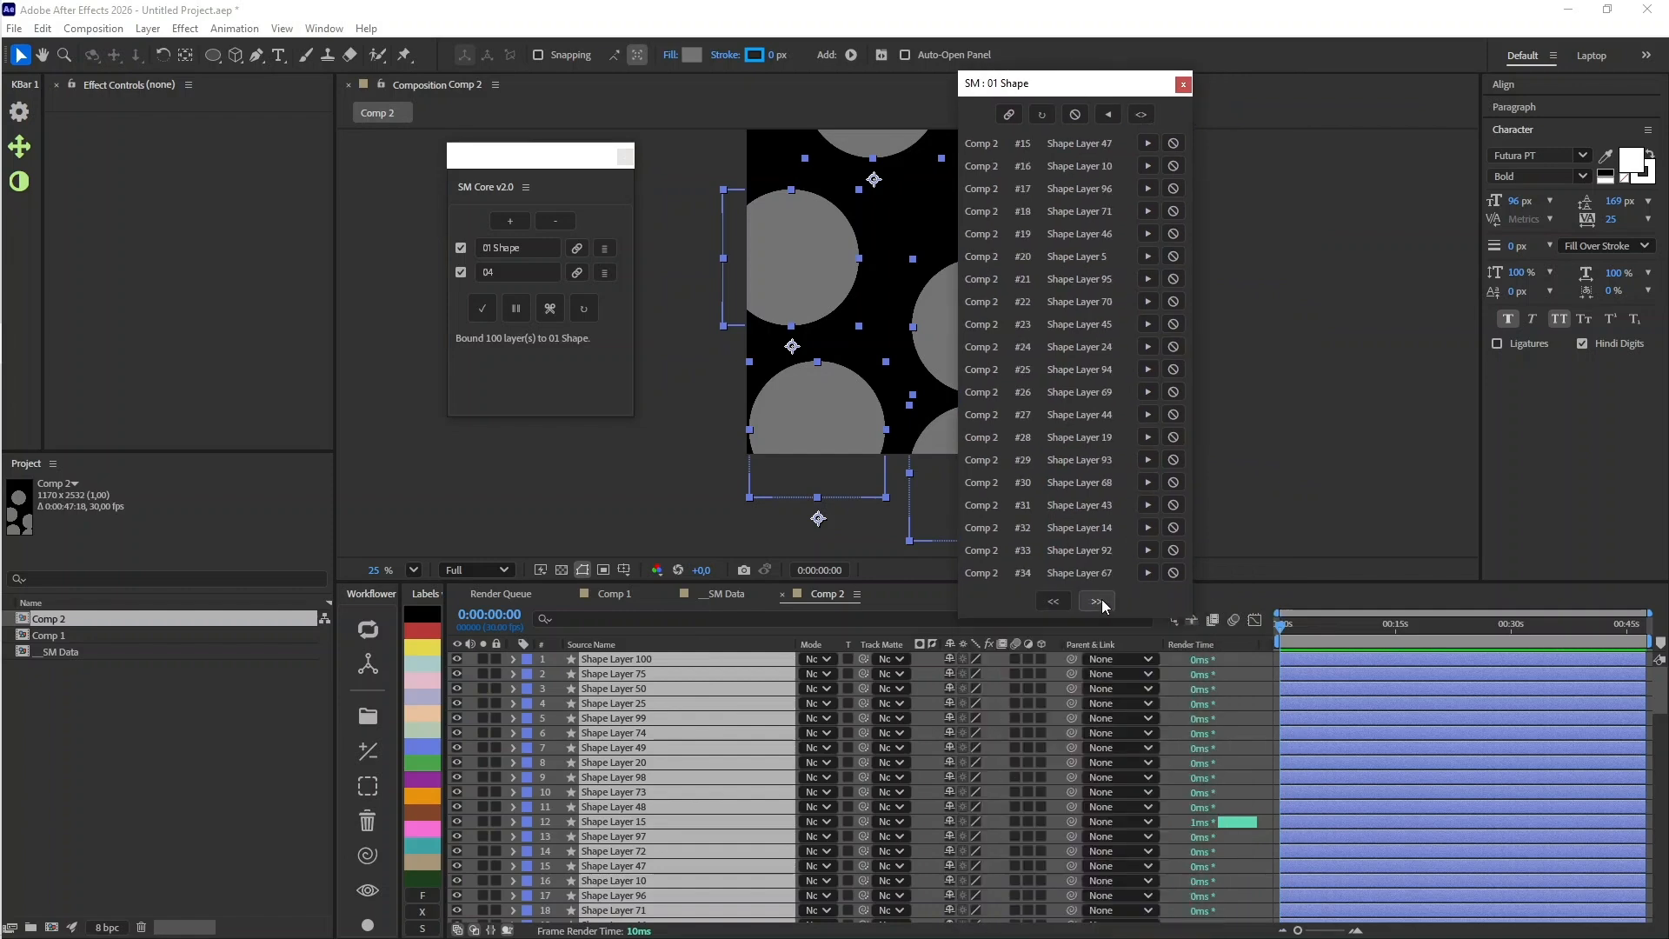
{"action": "left_click", "coordinate": [1099, 602]}
{"action": "left_click", "coordinate": [1059, 605]}
{"action": "left_click", "coordinate": [1058, 605]}
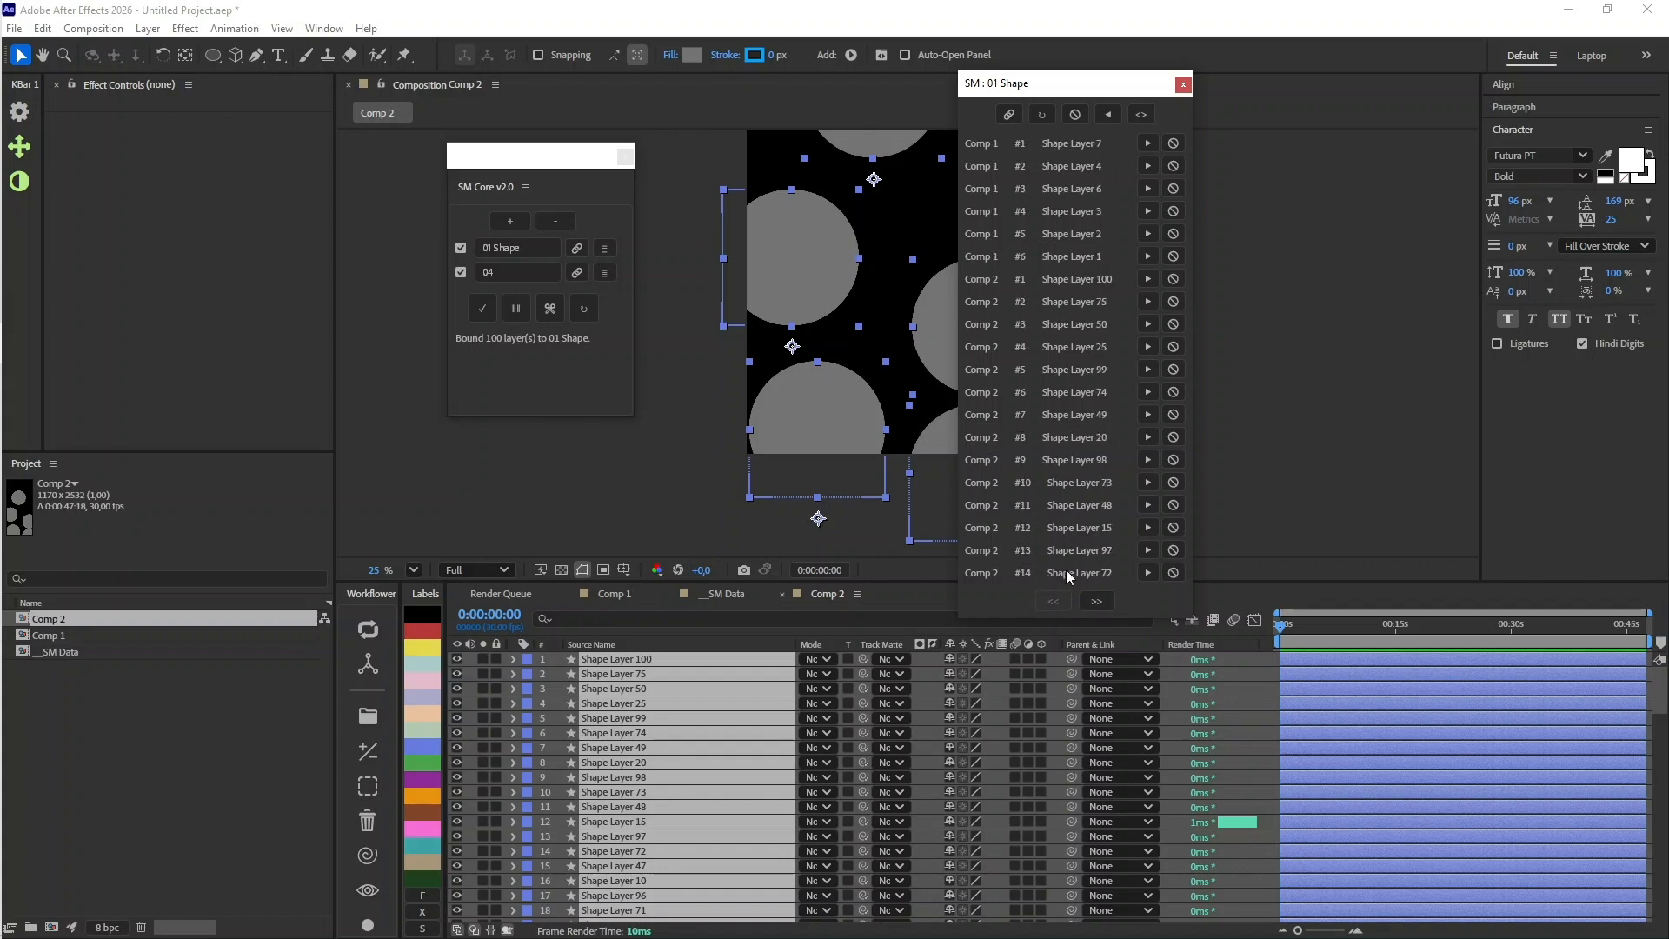
{"action": "left_click", "coordinate": [1140, 120]}
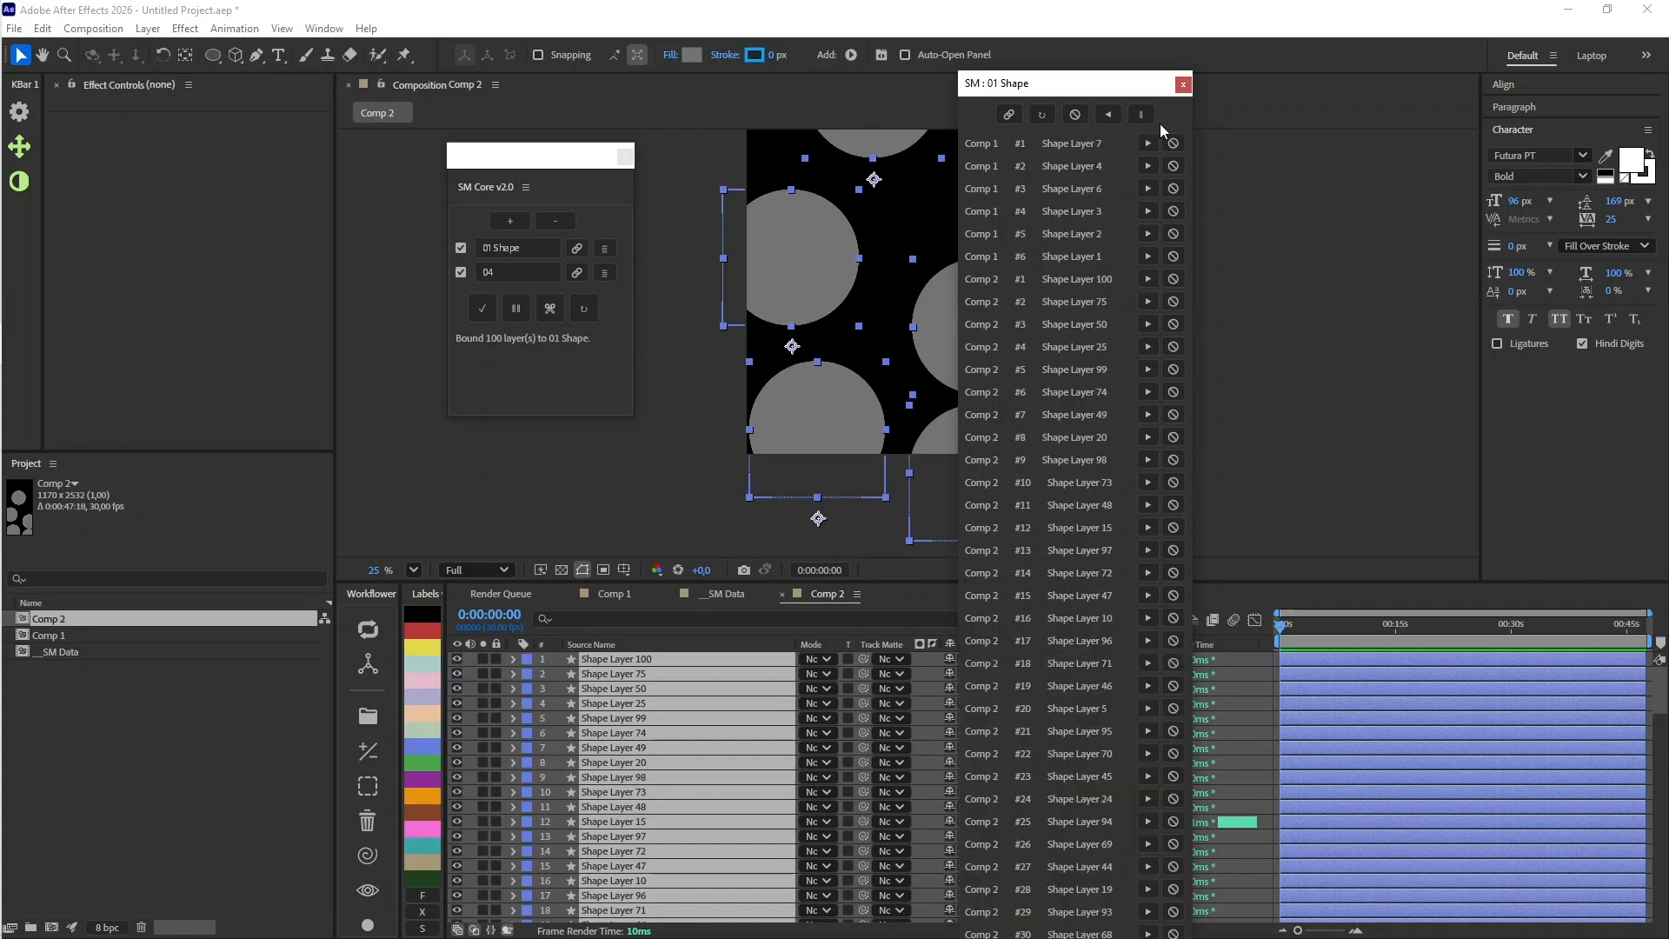
{"action": "left_click", "coordinate": [1184, 86]}
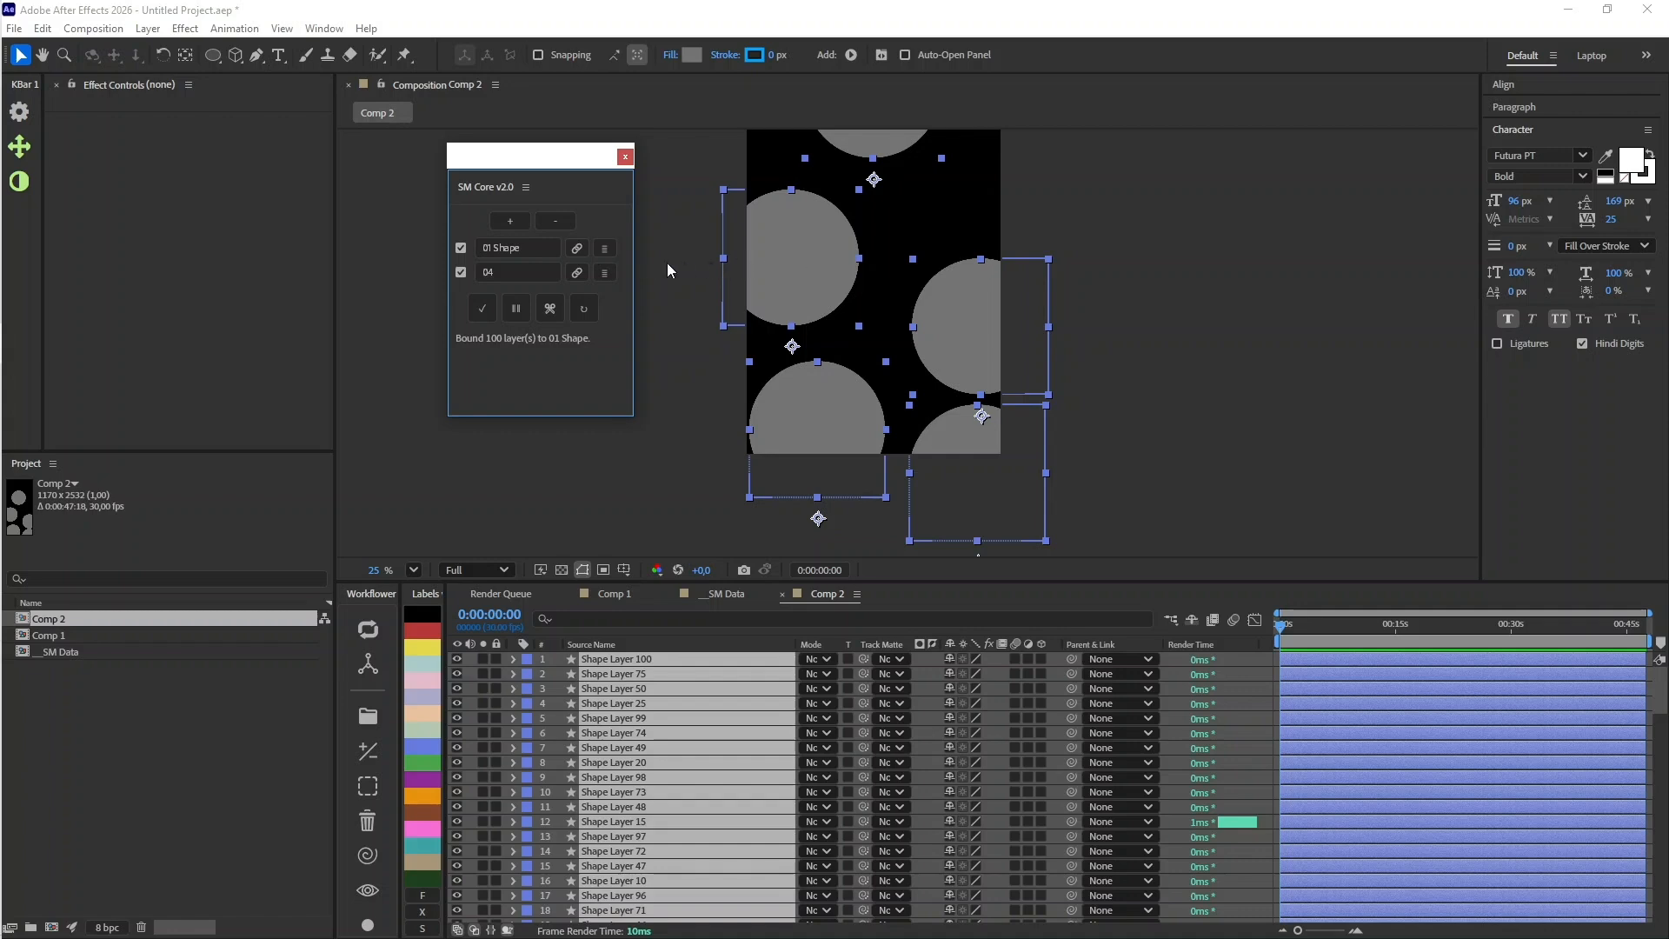
Step: Reopen the 01 Shape layer list over the composition view and toggle it to full length and back to paged
{"action": "left_click", "coordinate": [607, 250]}
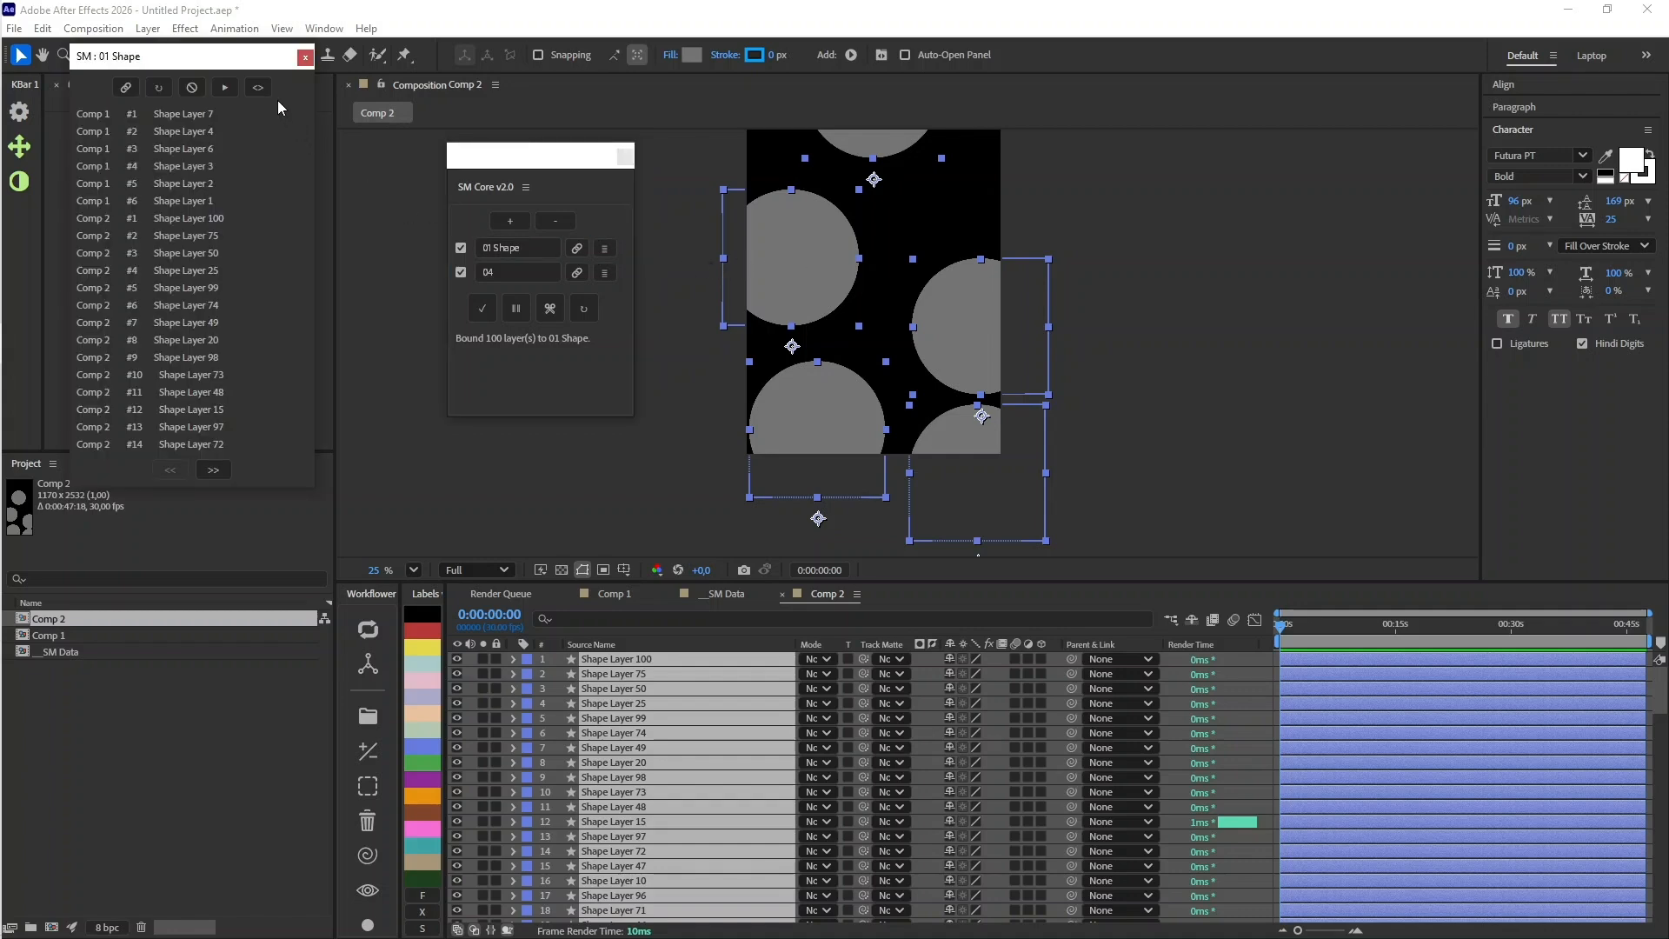
{"action": "left_click_drag", "start_coordinate": [256, 58], "coordinate": [907, 96]}
{"action": "left_click", "coordinate": [910, 126]}
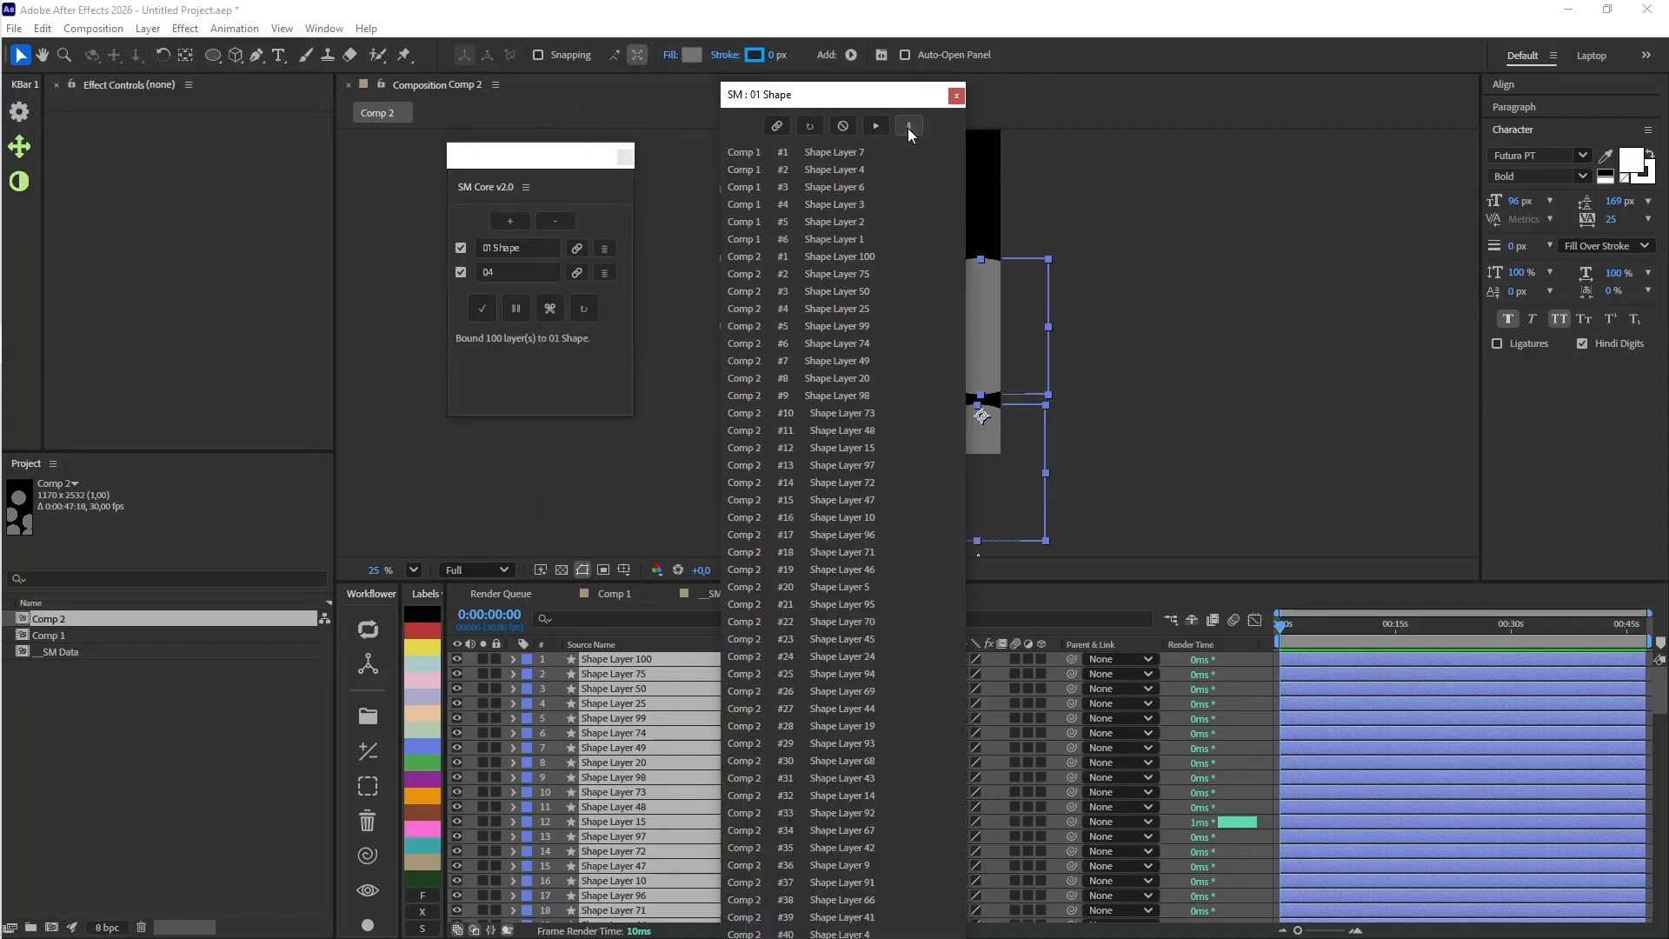
{"action": "left_click", "coordinate": [909, 126]}
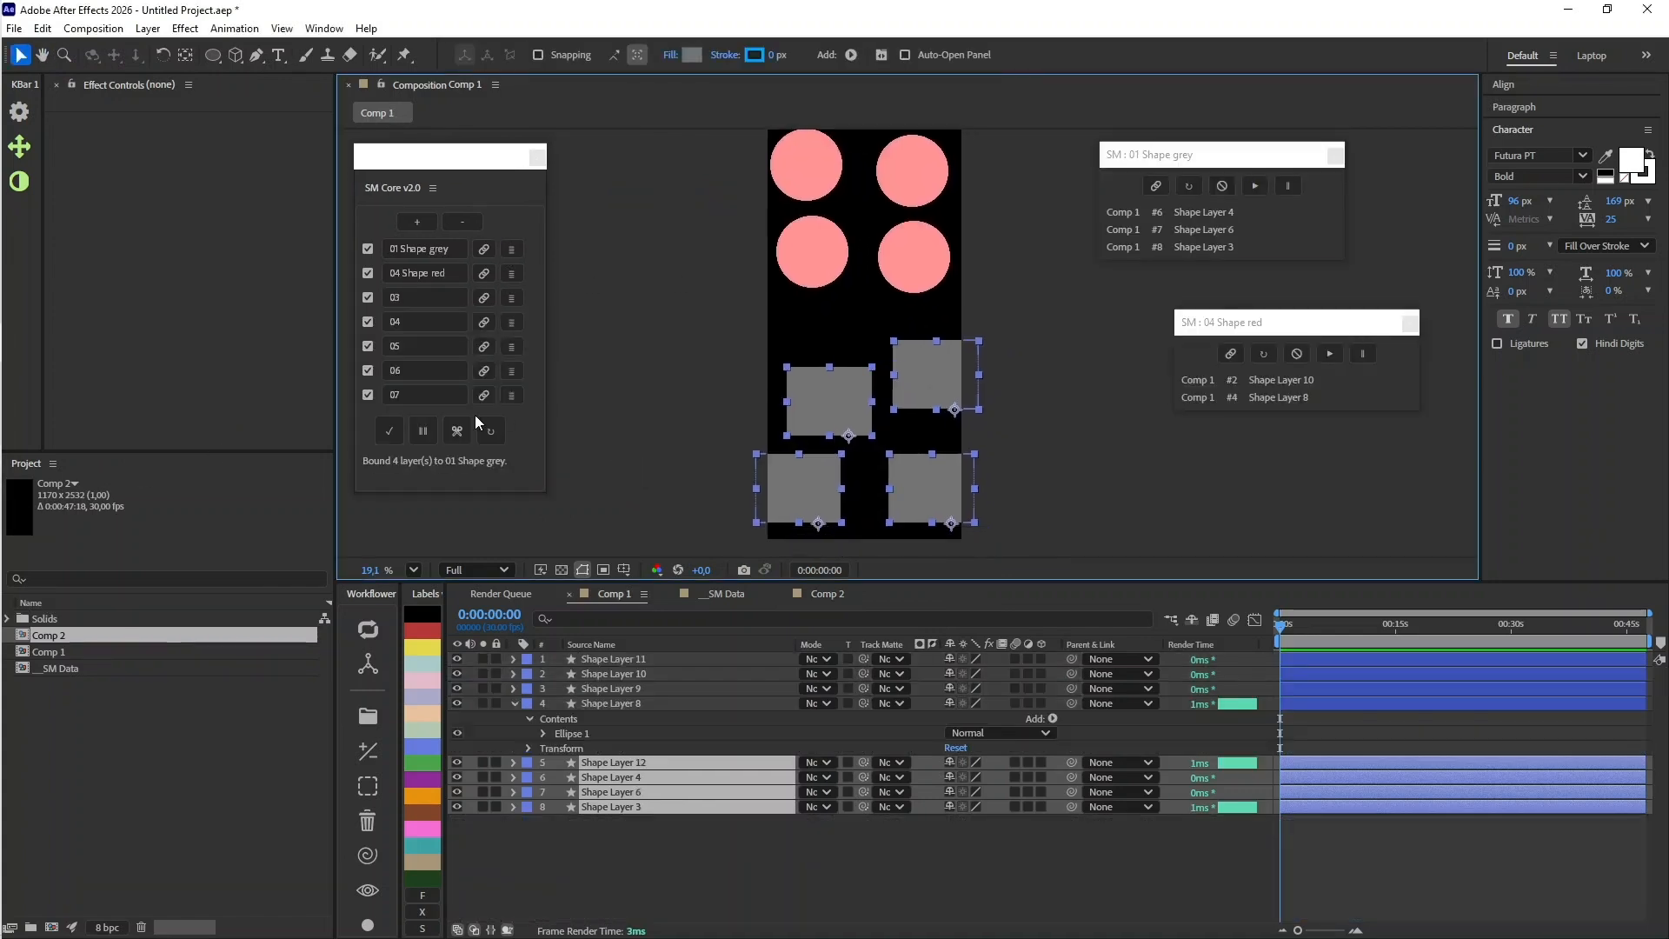
Step: Switch all groups' layers off and back on, and widen the SM Core panel
{"action": "left_click", "coordinate": [384, 435]}
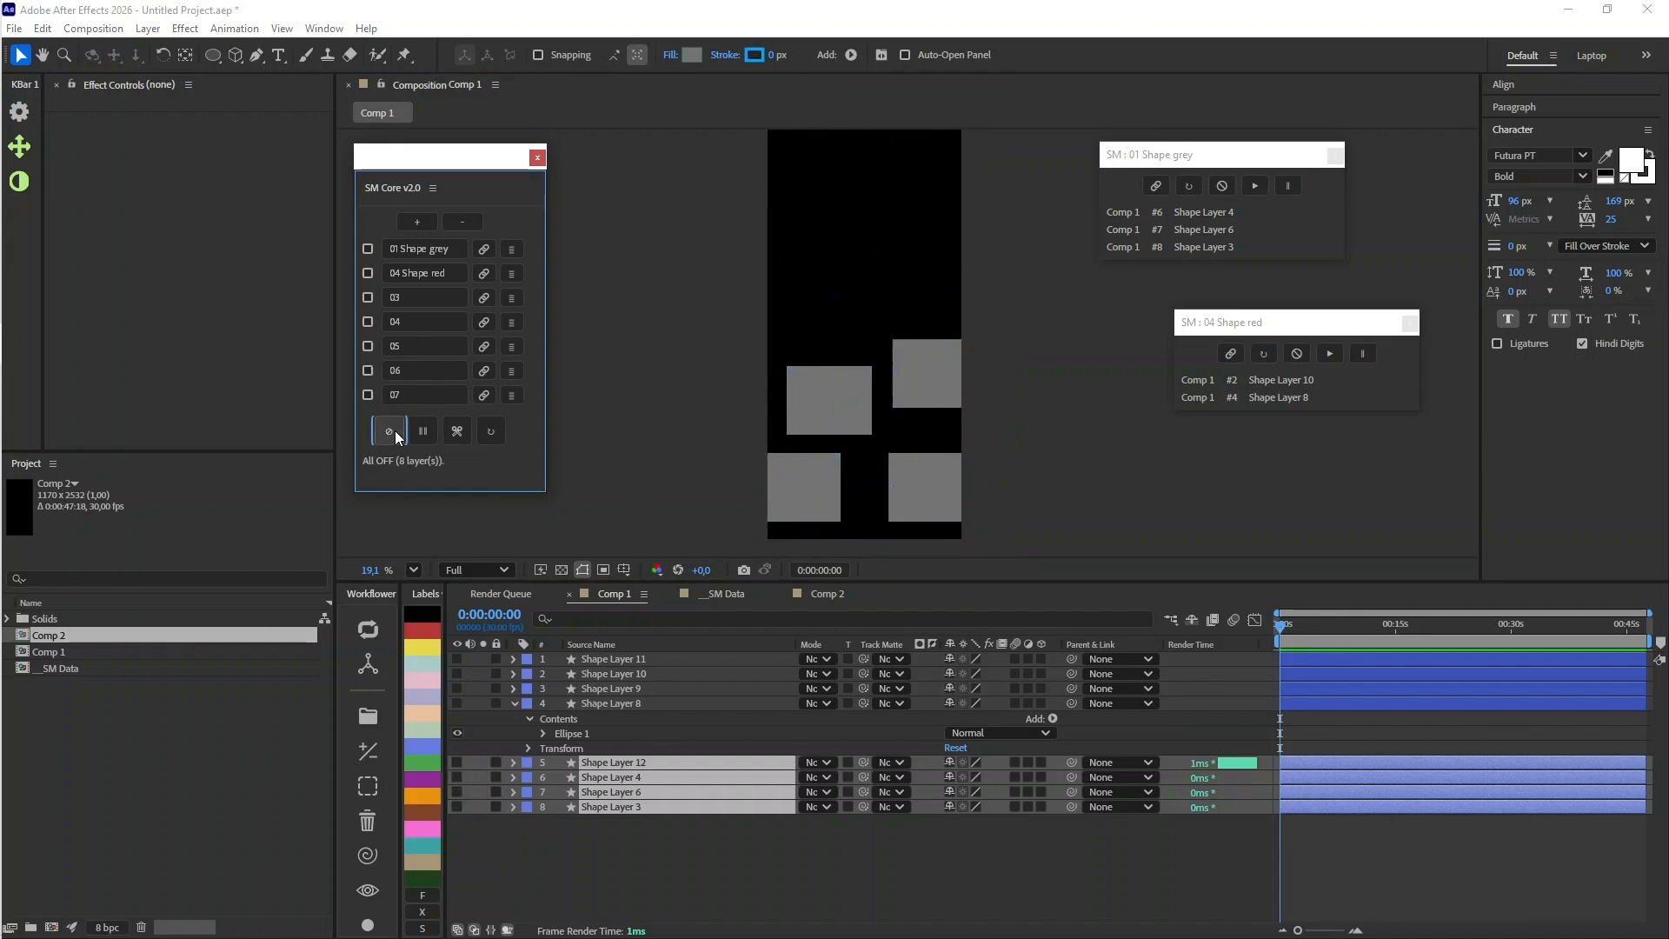
{"action": "left_click", "coordinate": [394, 431]}
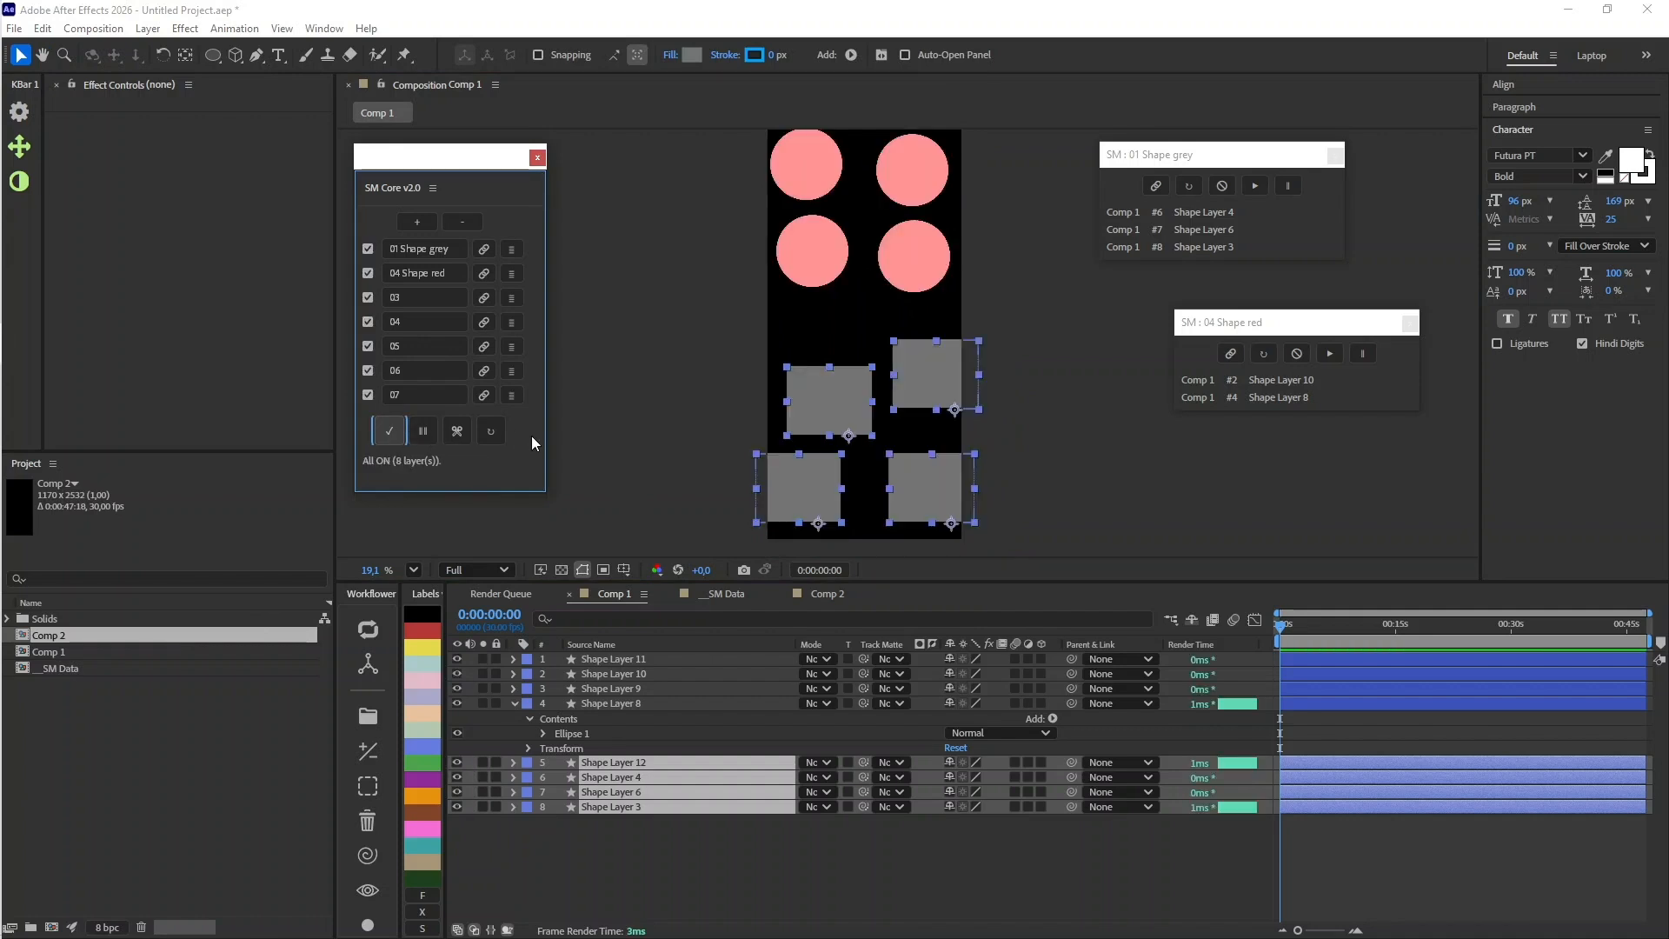
{"action": "left_click_drag", "start_coordinate": [546, 435], "coordinate": [659, 435]}
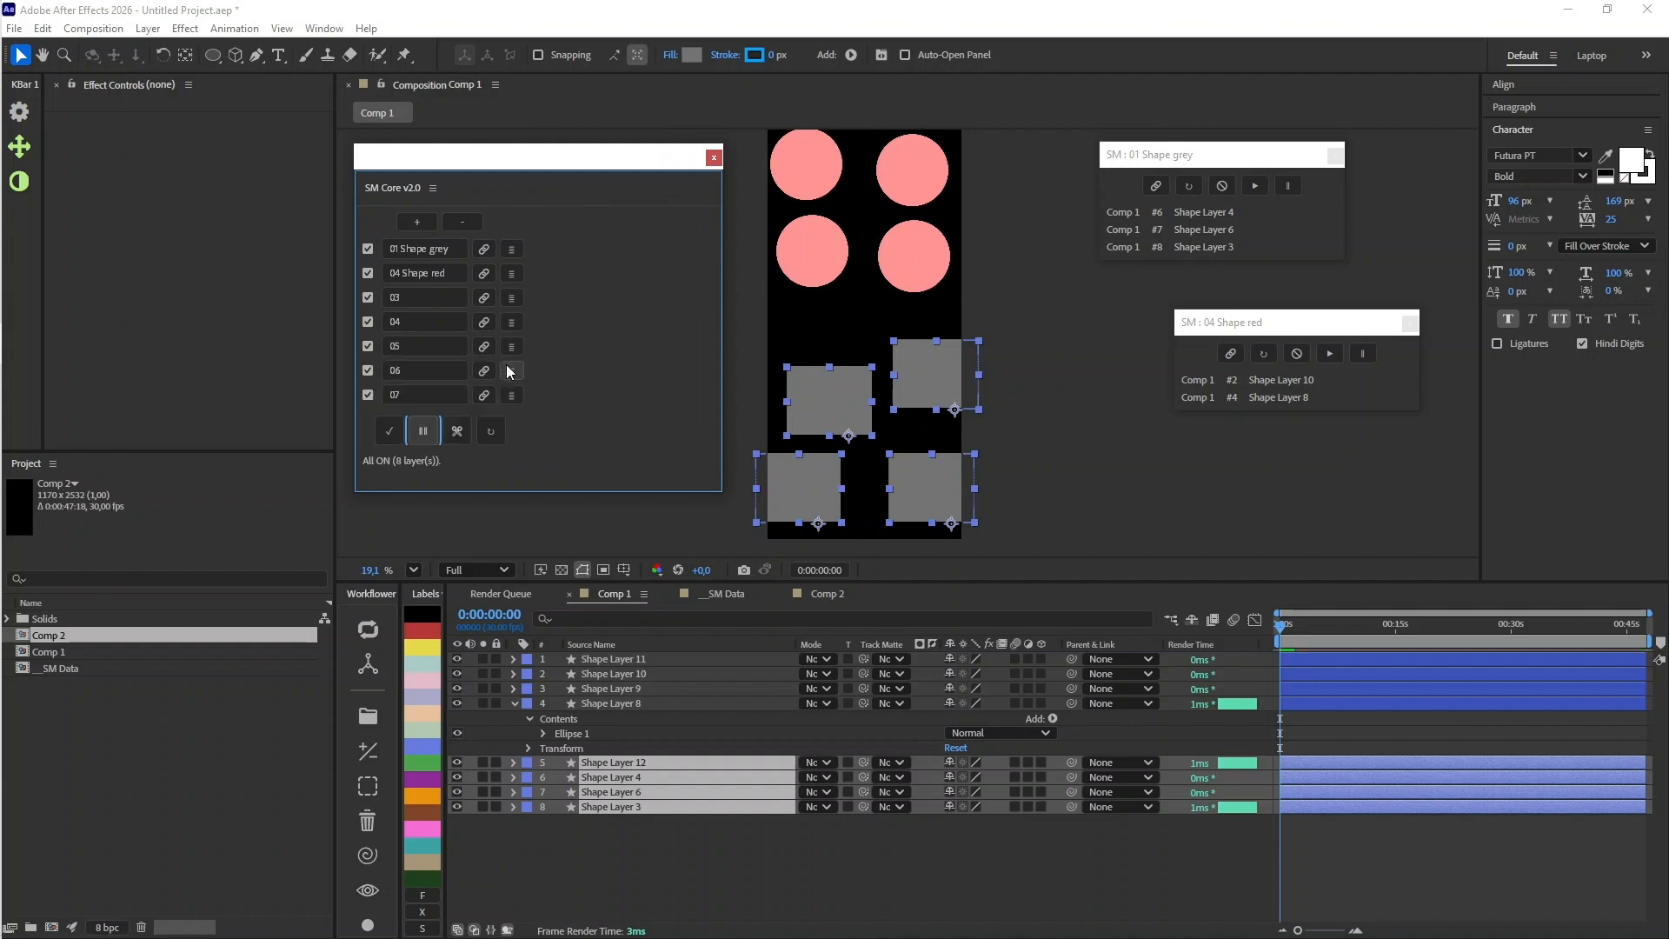
Step: Unbind Shape Layer 10 from its group, and switch all groups off and on again to check it
{"action": "left_click", "coordinate": [606, 674]}
{"action": "left_click", "coordinate": [463, 426]}
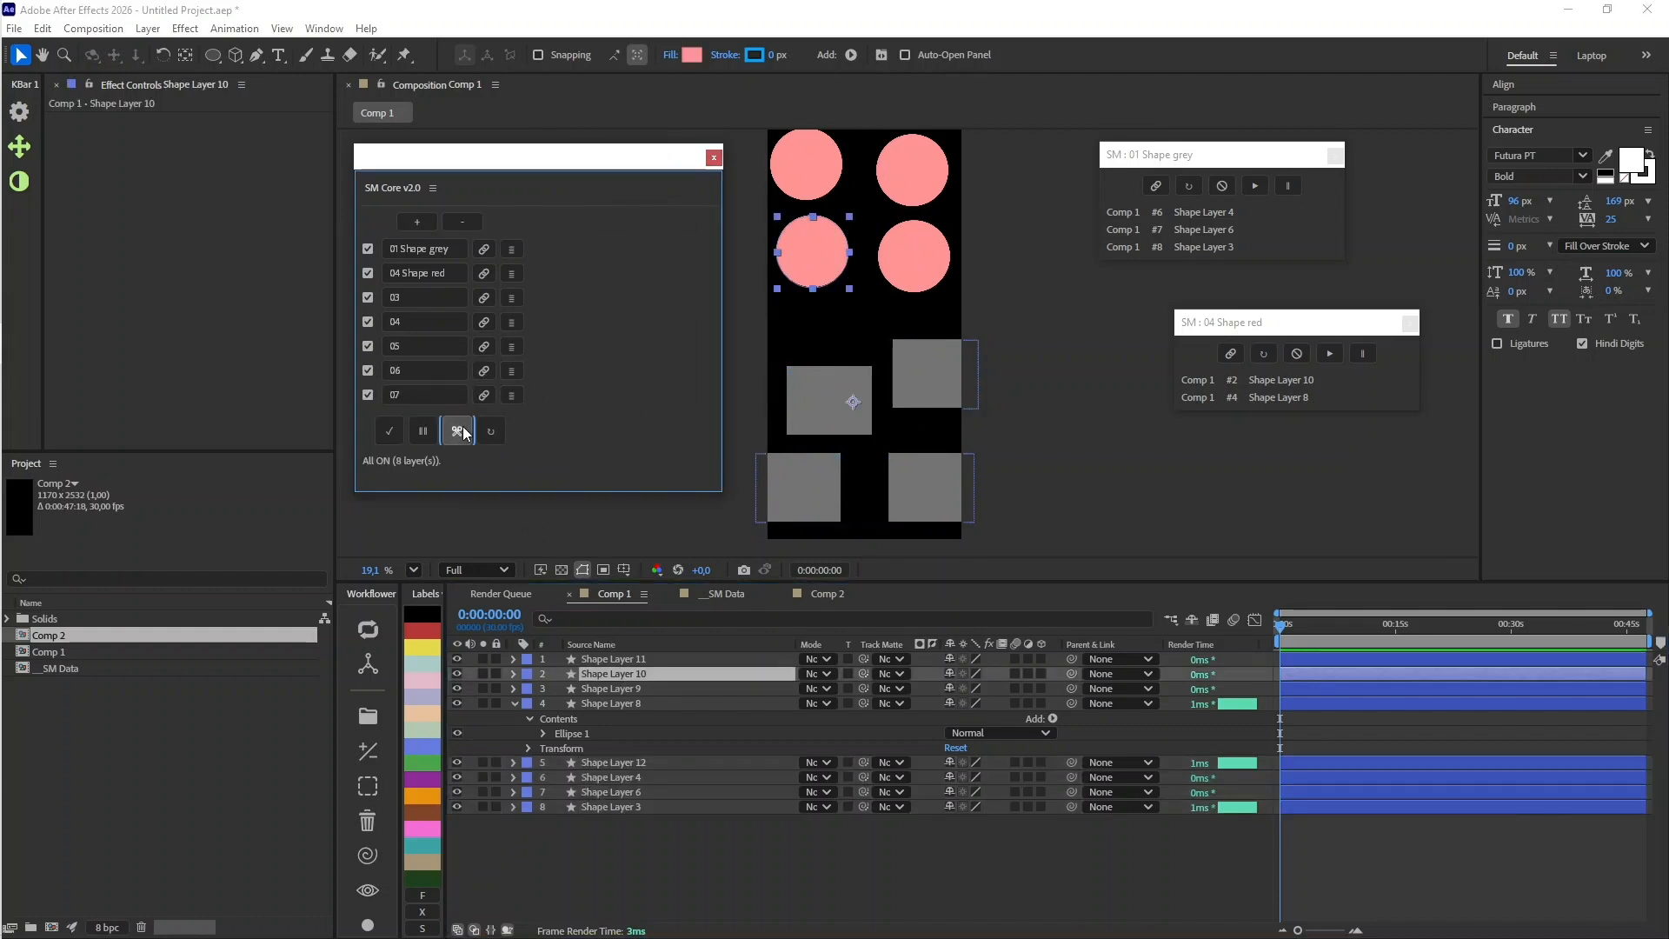
{"action": "left_click", "coordinate": [390, 431]}
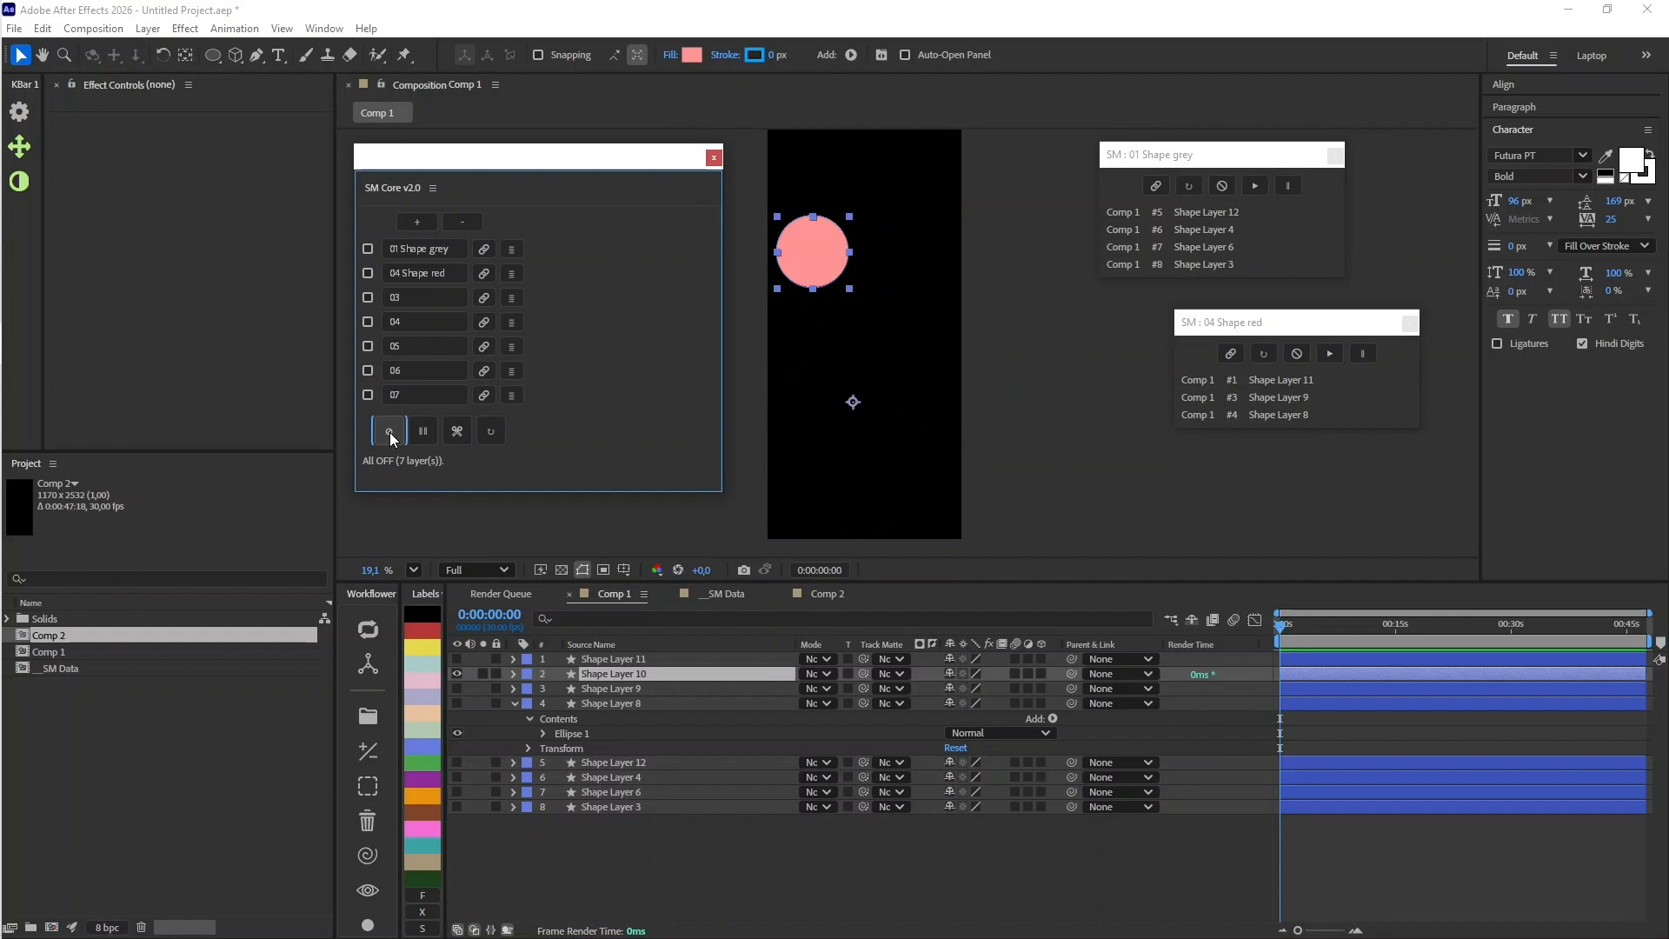
{"action": "left_click", "coordinate": [389, 431]}
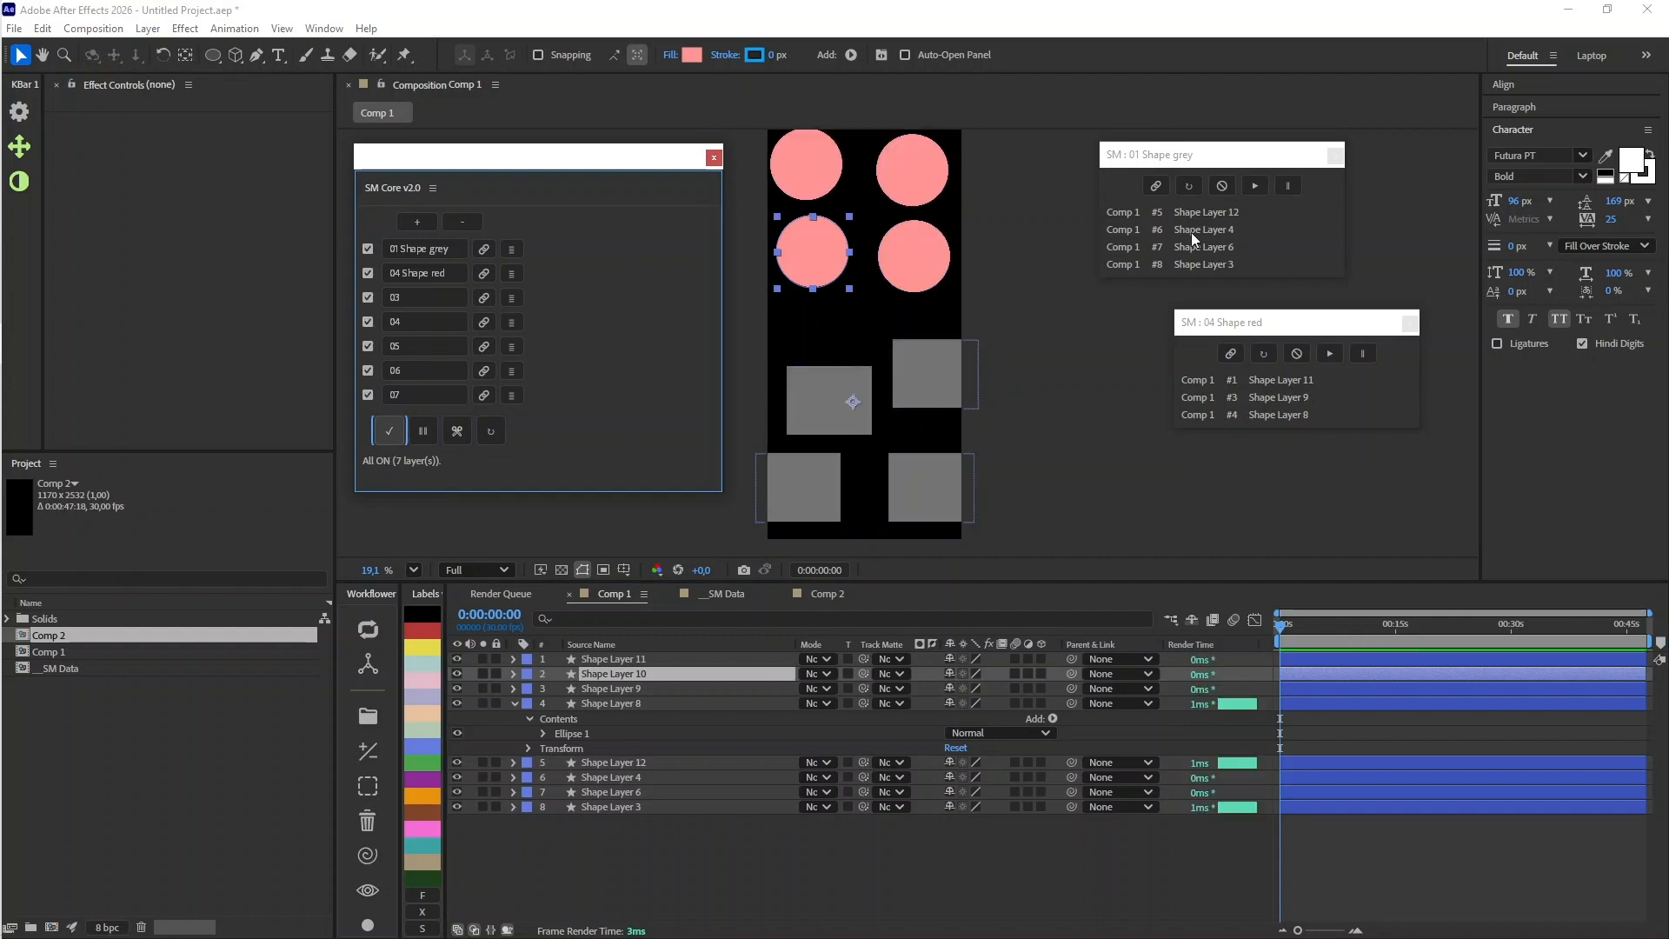
Step: Move the 01 Shape grey list aside, close the current project, and refresh the SM Core panel
{"action": "left_click_drag", "start_coordinate": [1228, 156], "coordinate": [1288, 175]}
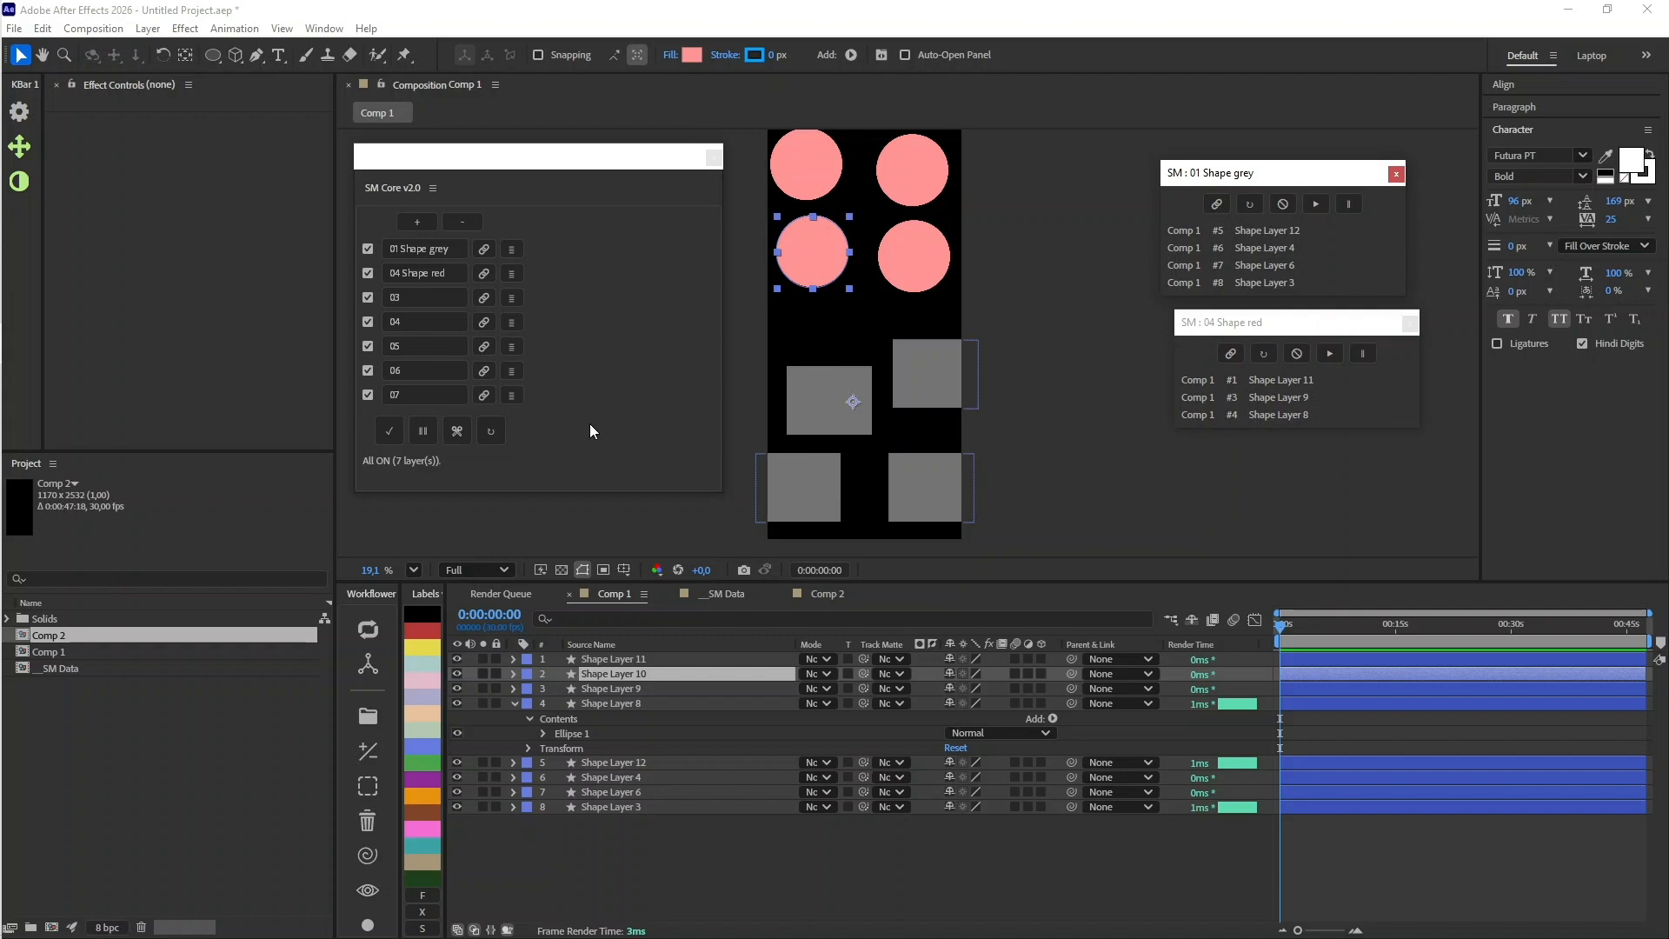
{"action": "left_click", "coordinate": [974, 399]}
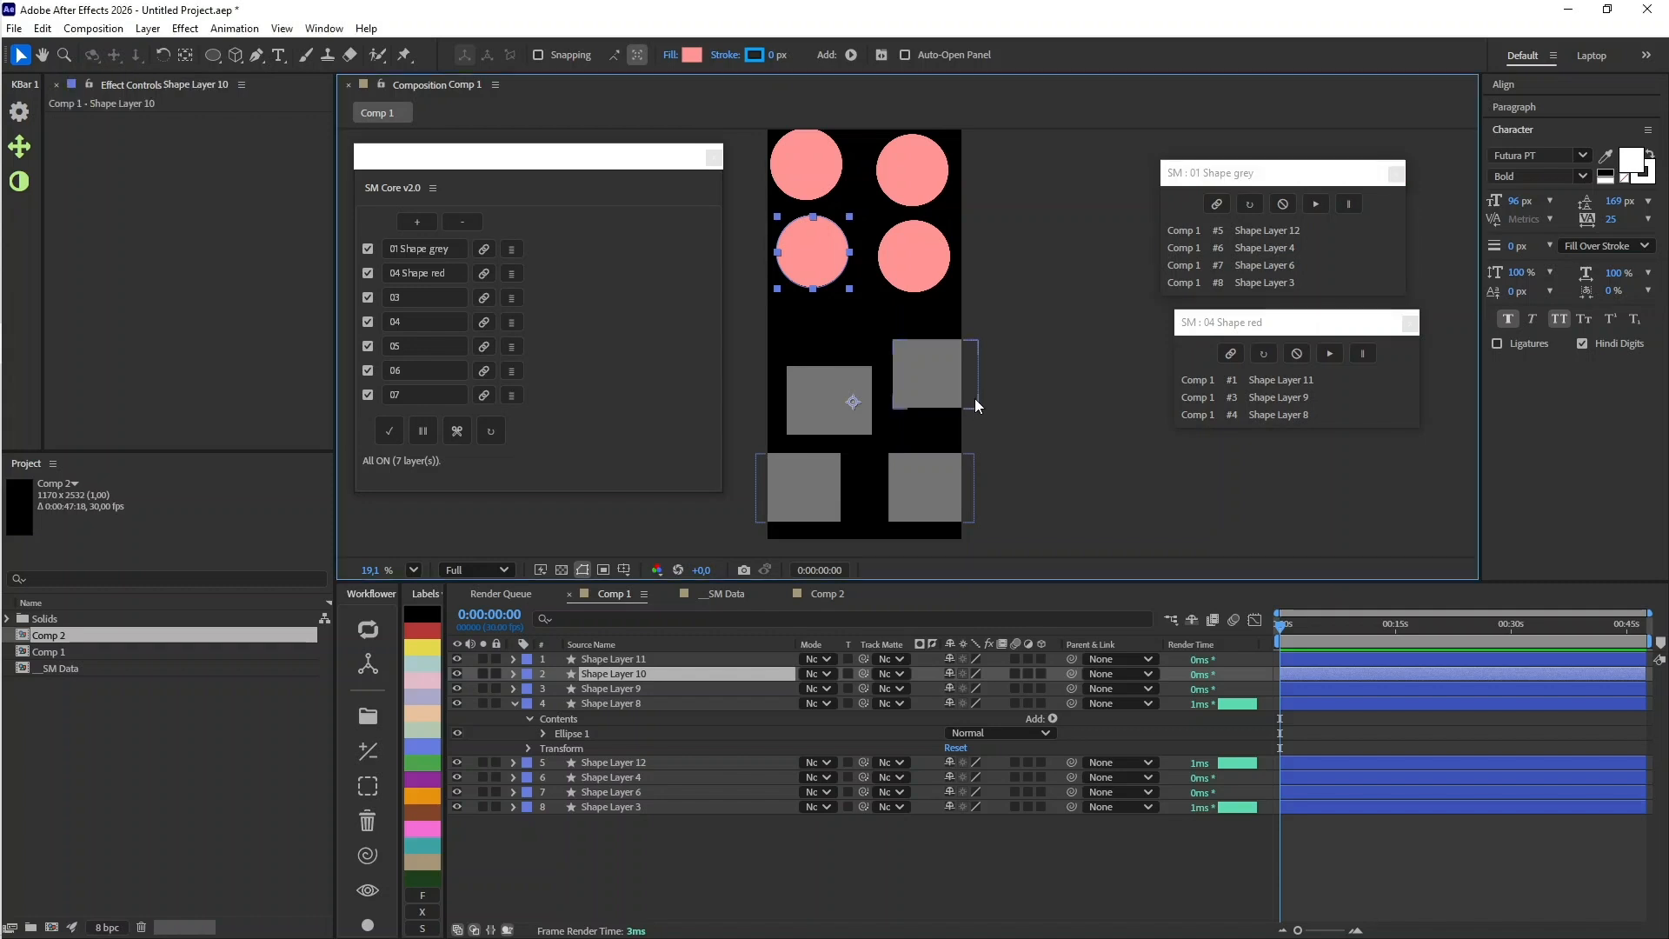
{"action": "key", "text": "ctrl+q"}
{"action": "left_click", "coordinate": [875, 528]}
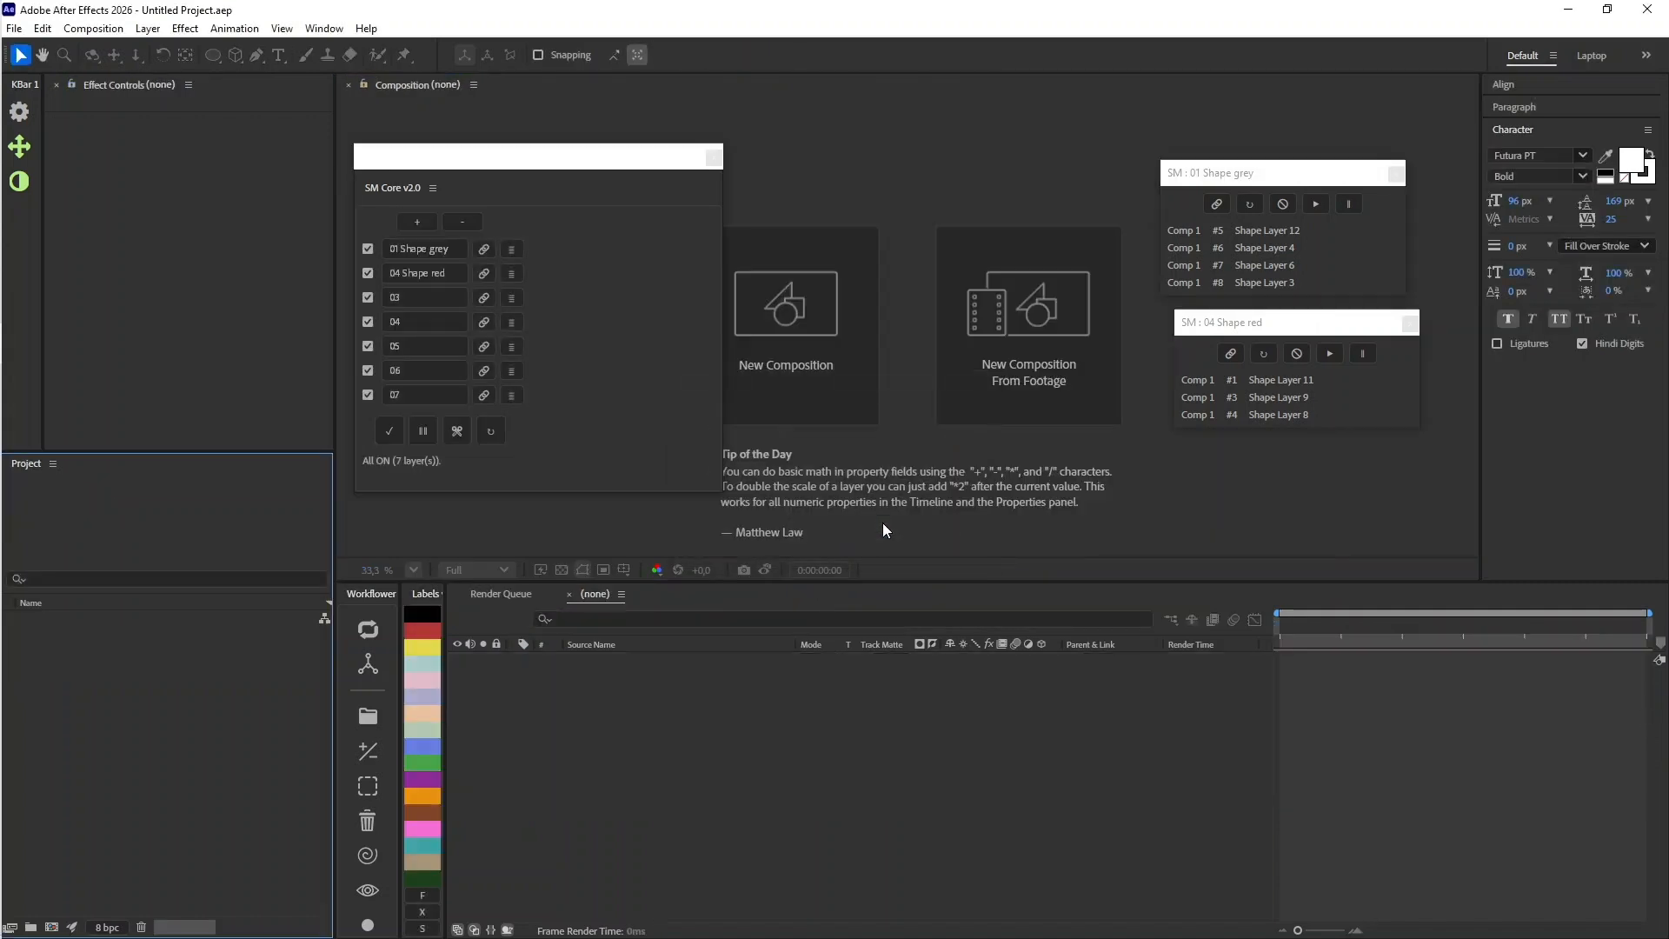
{"action": "left_click", "coordinate": [490, 433]}
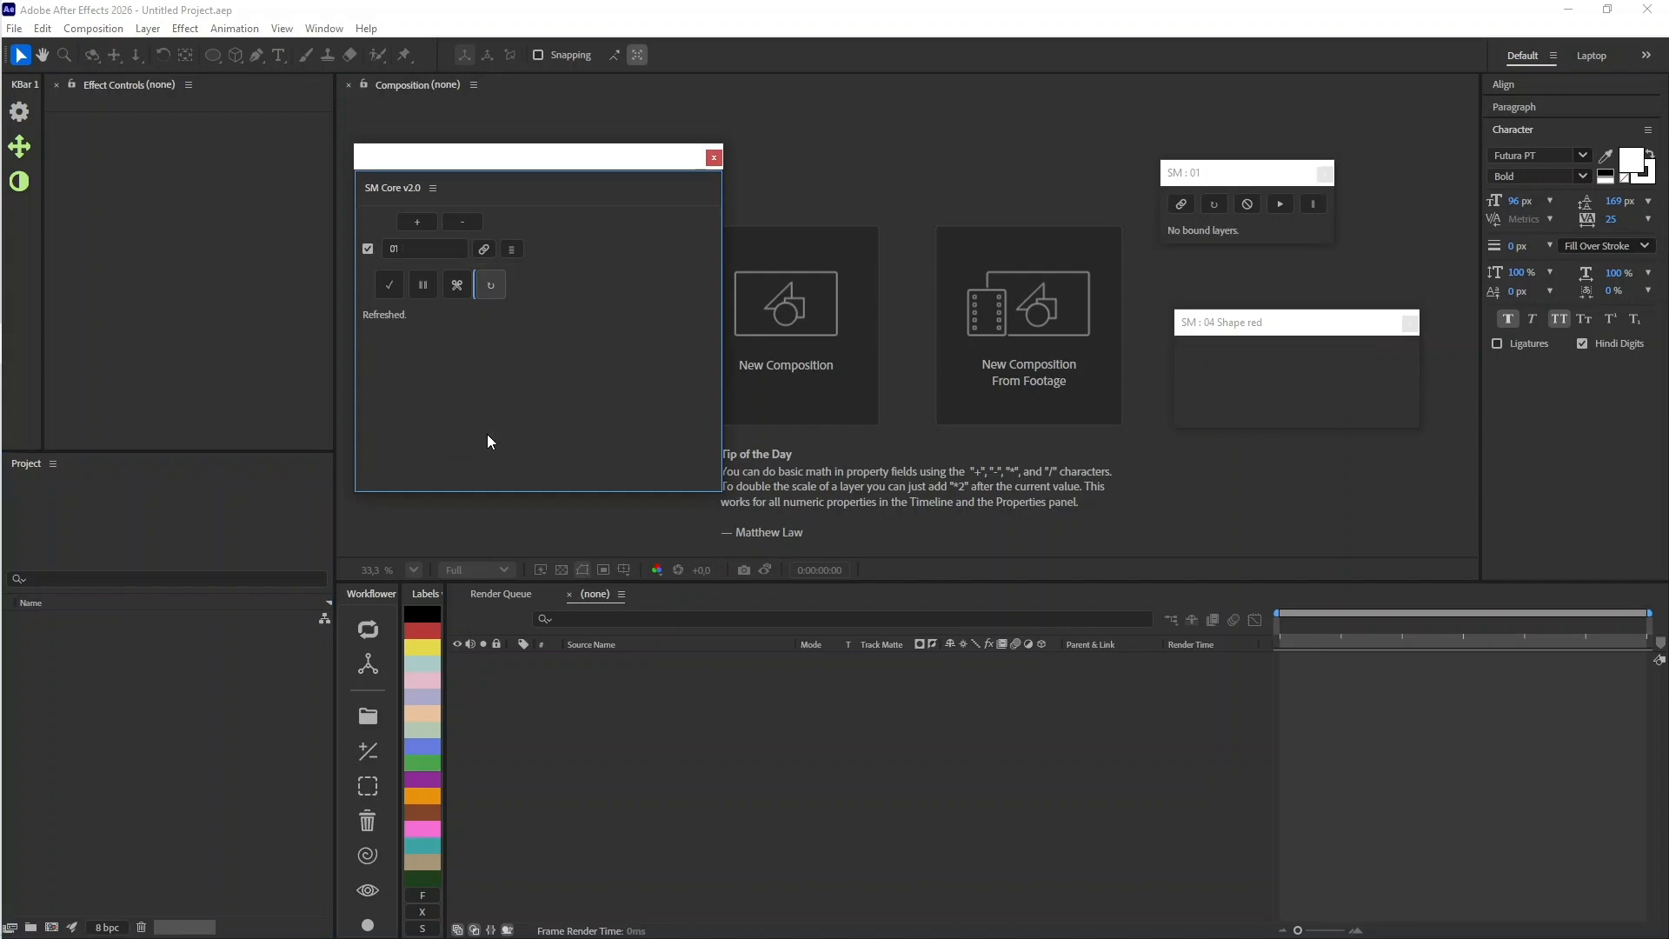
Step: Open the recent project test_rich_mind.aep and refresh the SM Core panel to load that project's groups
{"action": "left_click", "coordinate": [18, 33]}
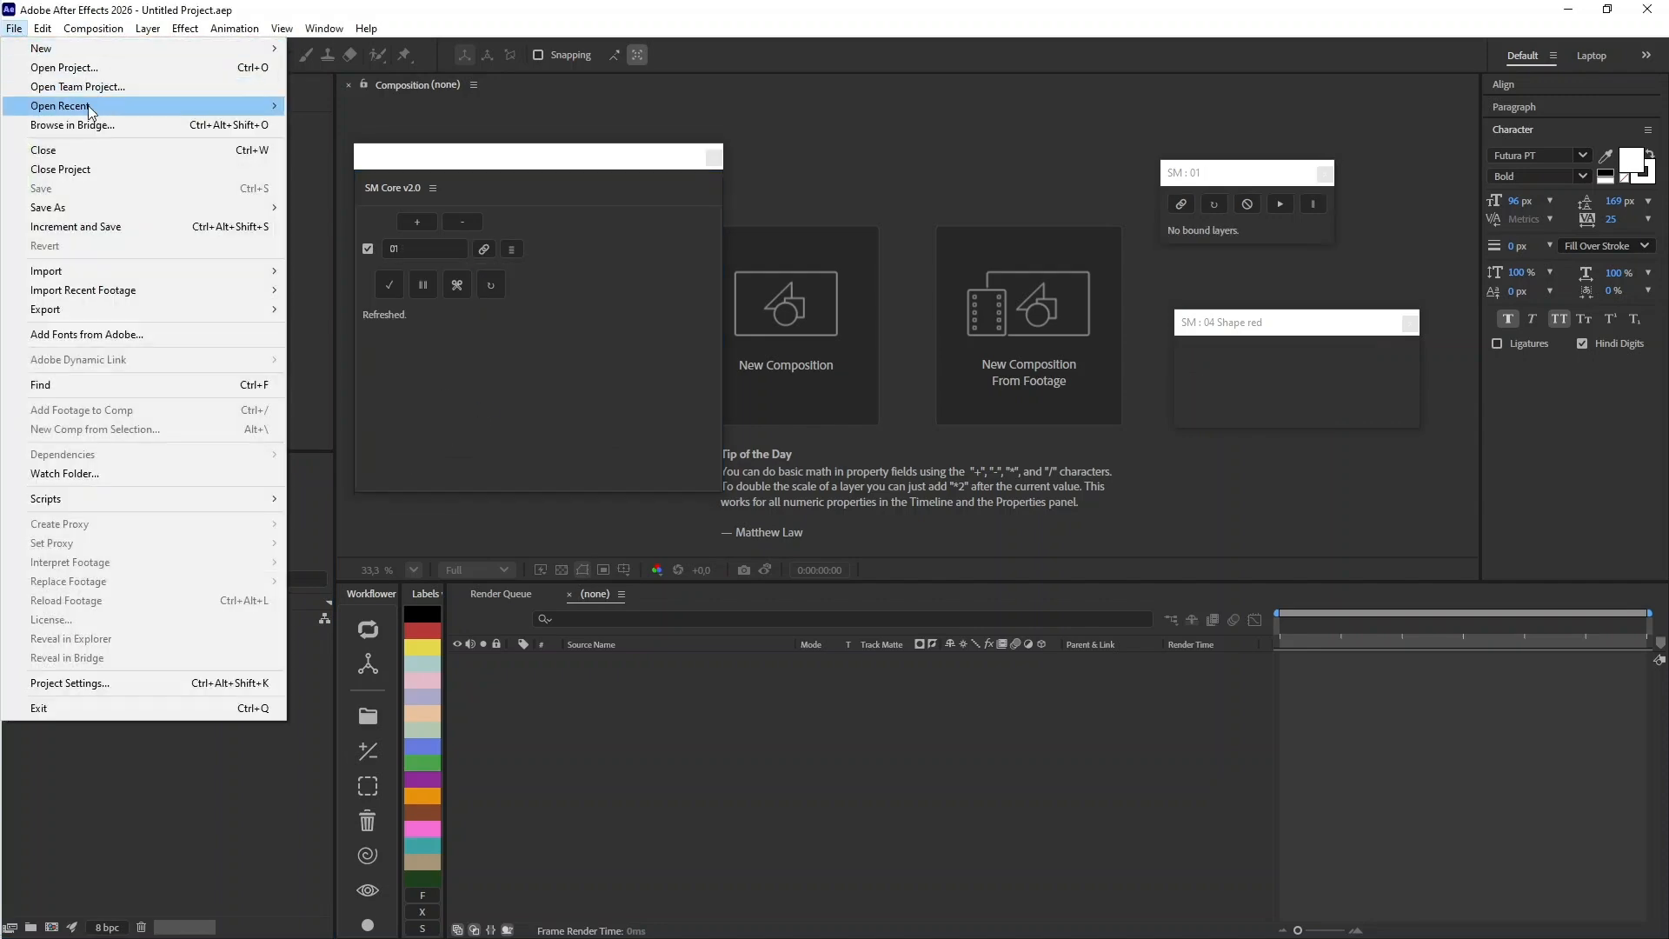
{"action": "mouse_move", "coordinate": [52, 105]}
{"action": "left_click", "coordinate": [391, 106]}
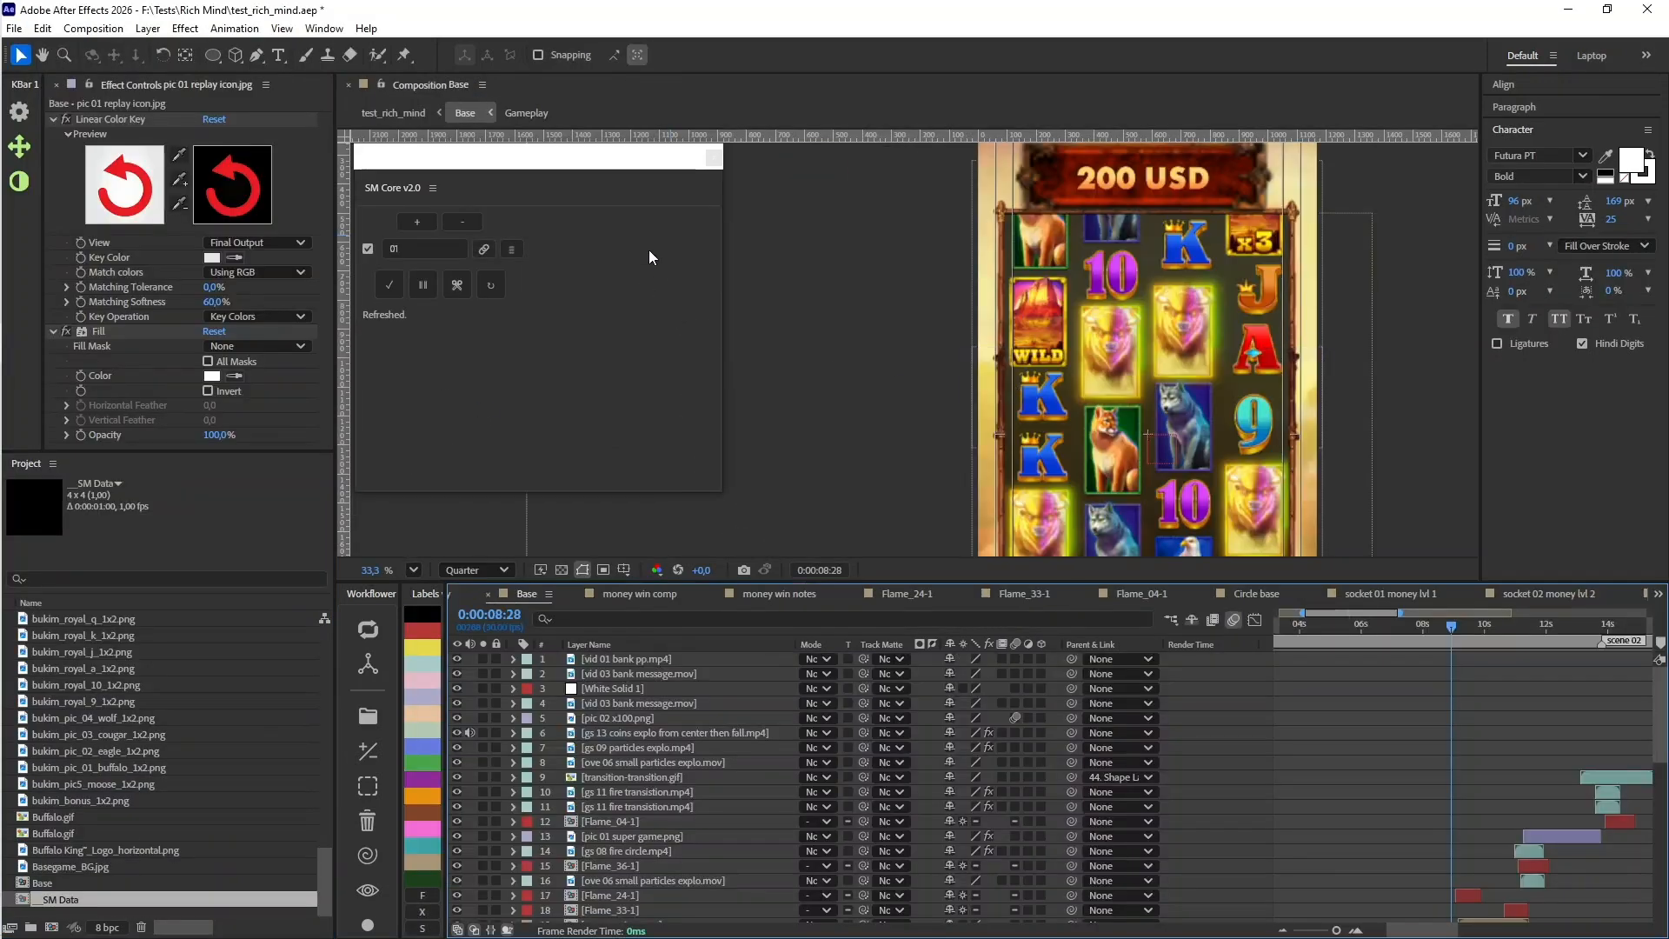
{"action": "left_click", "coordinate": [593, 299]}
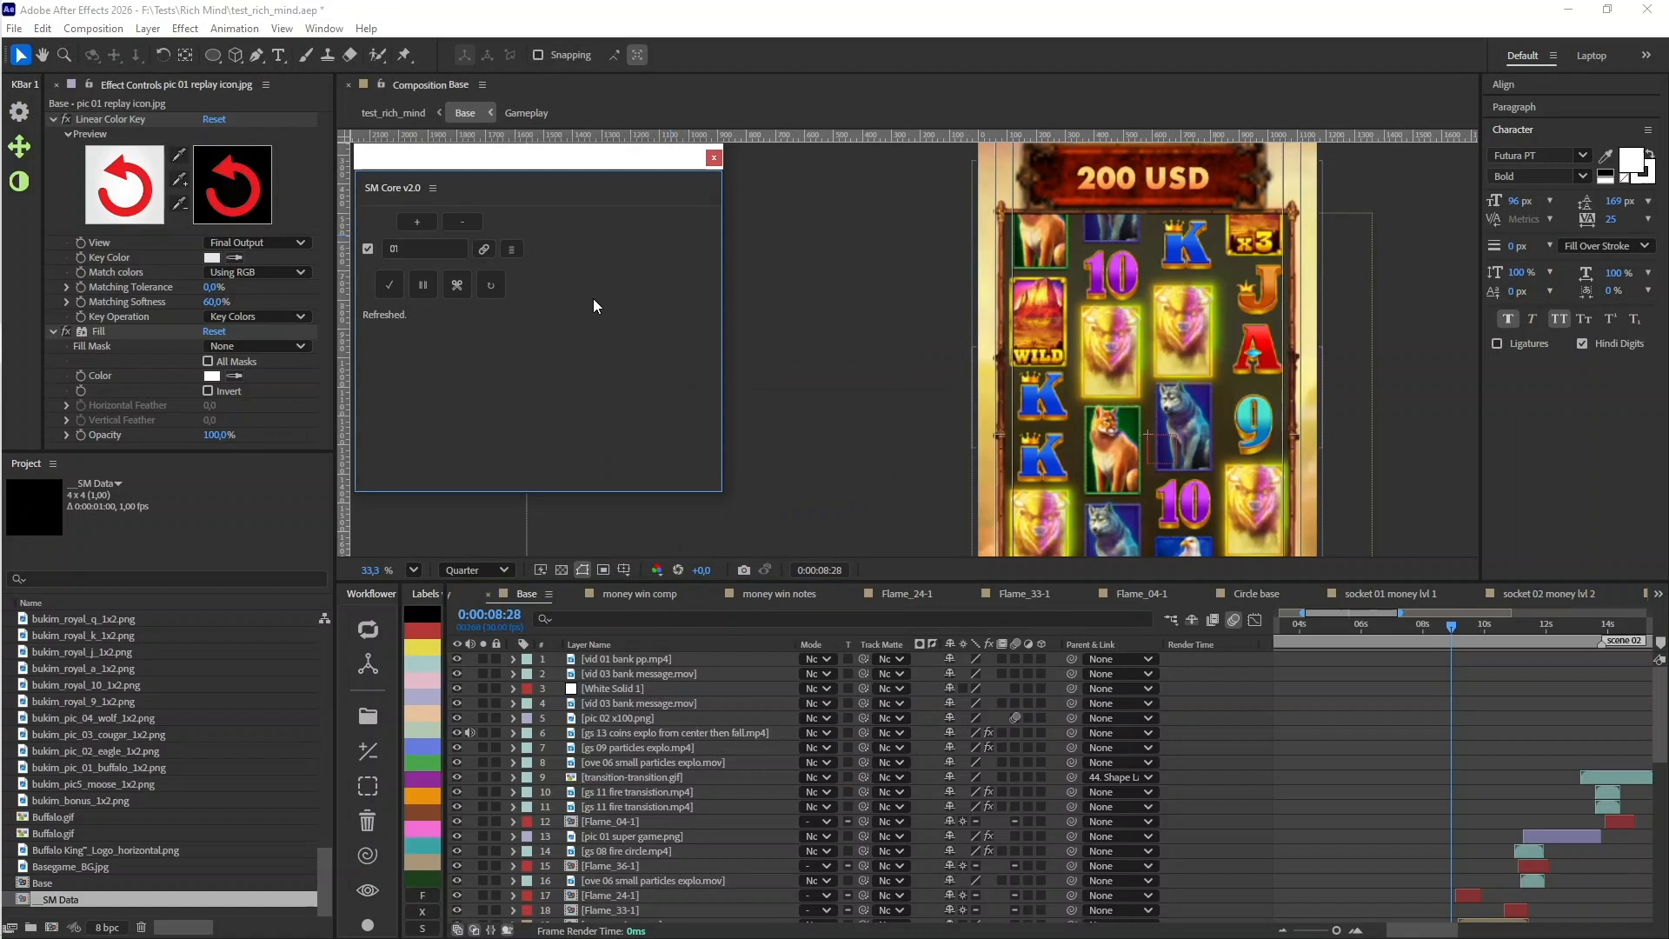
{"action": "left_click", "coordinate": [493, 283]}
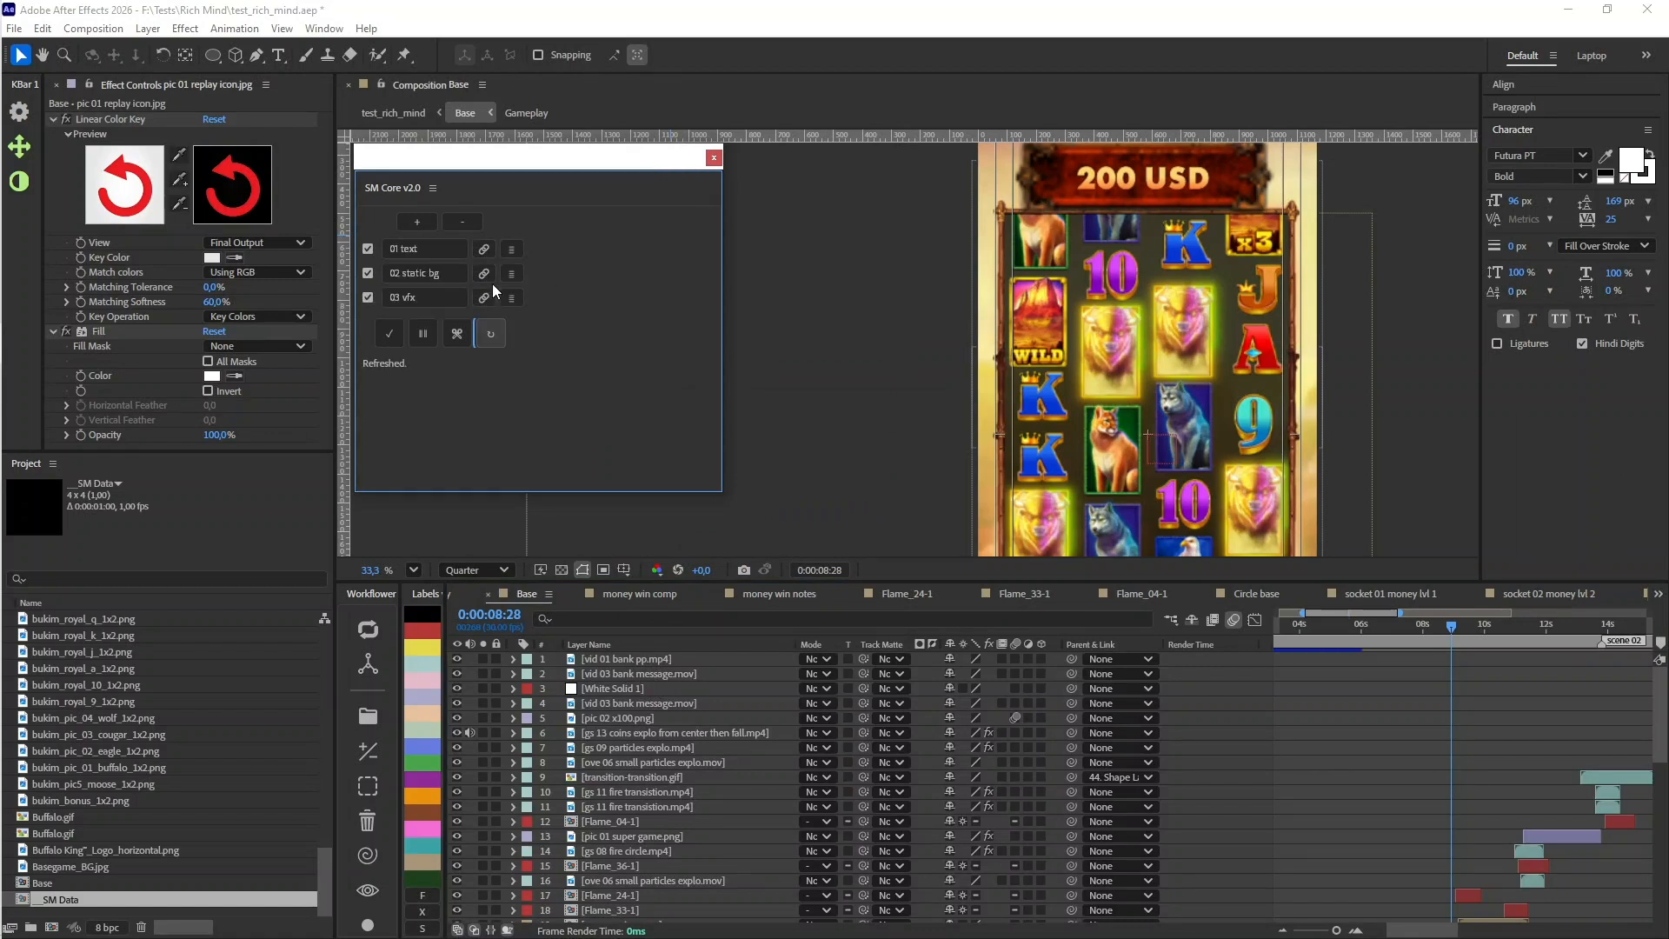